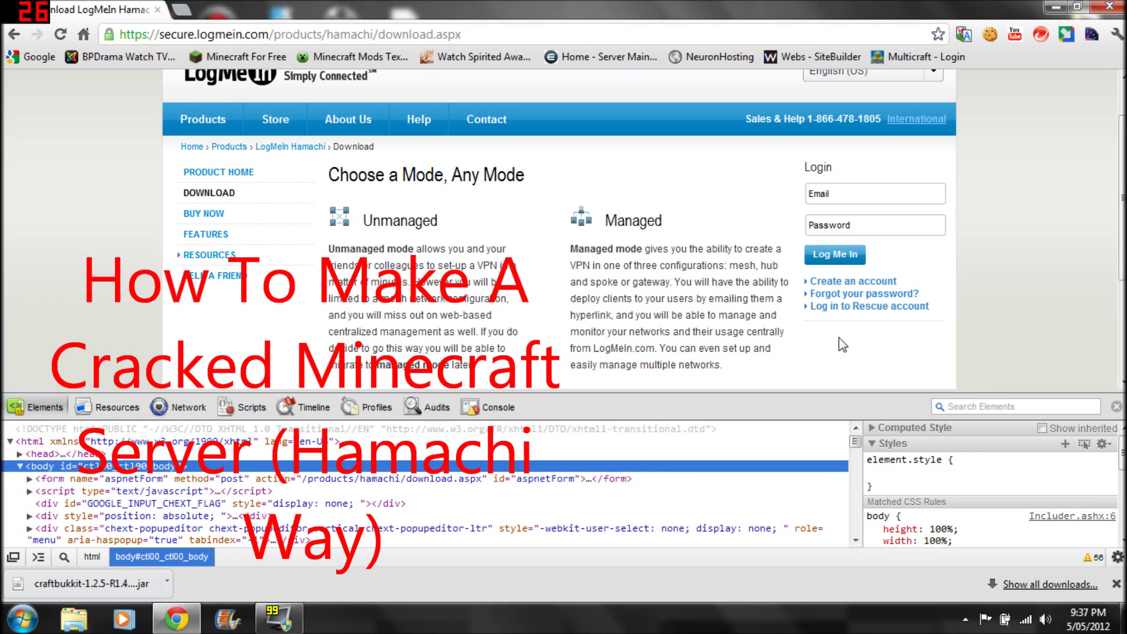
# Step: Hide Chrome's developer tools on the Hamachi download page and minimize the browser to show the desktop
pyautogui.click(1115, 406)
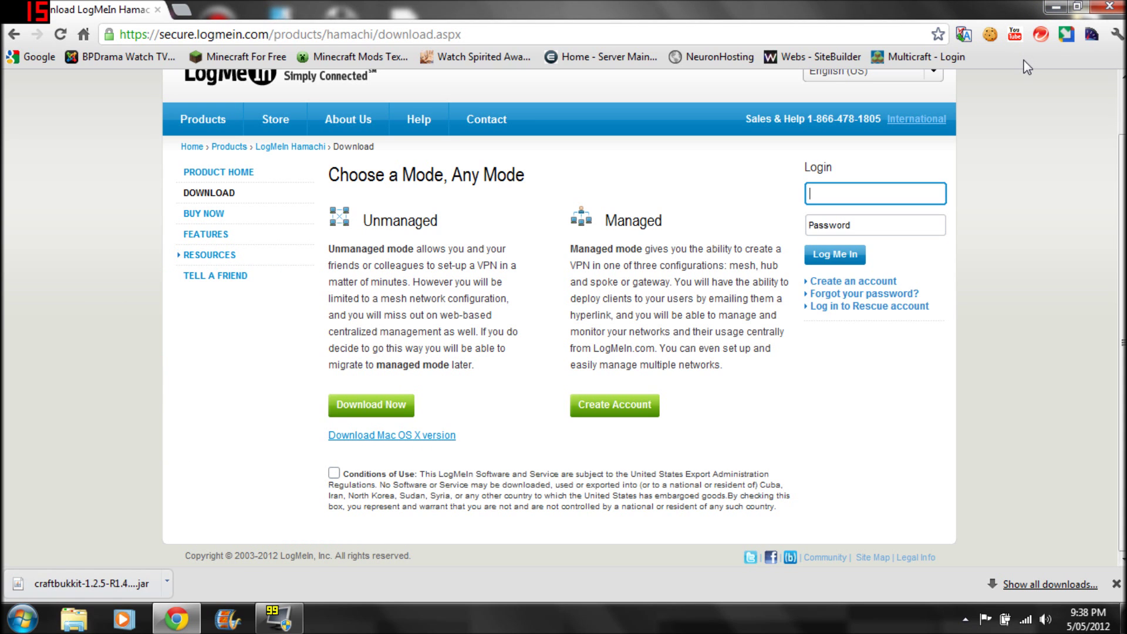
pyautogui.click(1055, 7)
pyautogui.moveTo(884, 80); pyautogui.dragTo(916, 311)
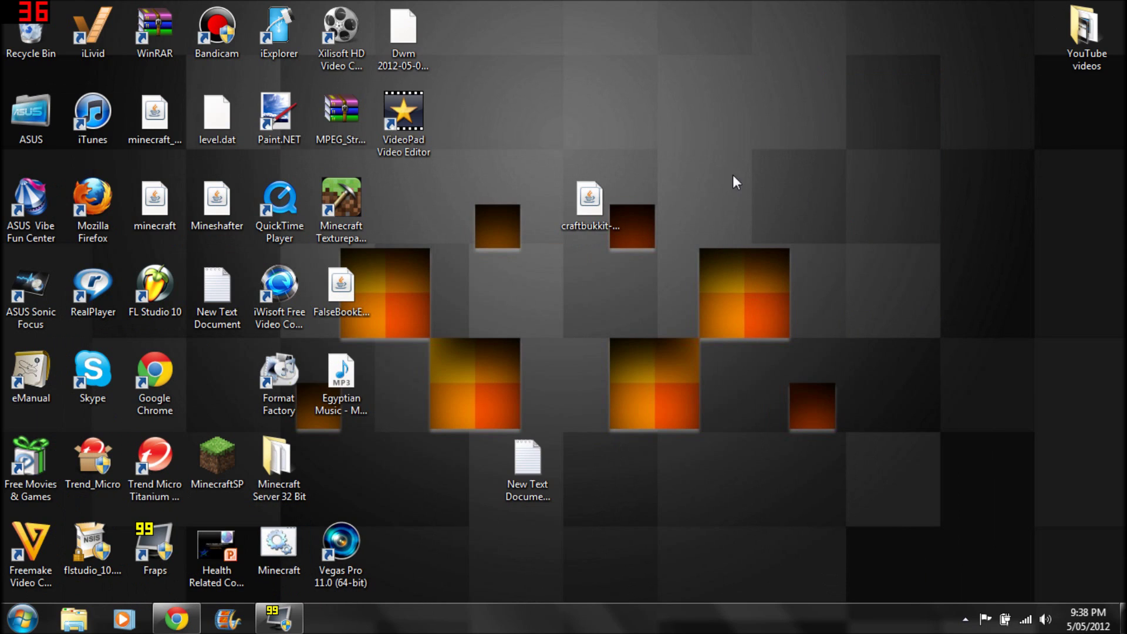
# Step: Select the craftbukkit server file on the desktop and briefly check the Fraps settings
pyautogui.moveTo(692, 242); pyautogui.dragTo(798, 354)
pyautogui.moveTo(651, 20); pyautogui.dragTo(1119, 560)
pyautogui.click(998, 441)
pyautogui.click(619, 214)
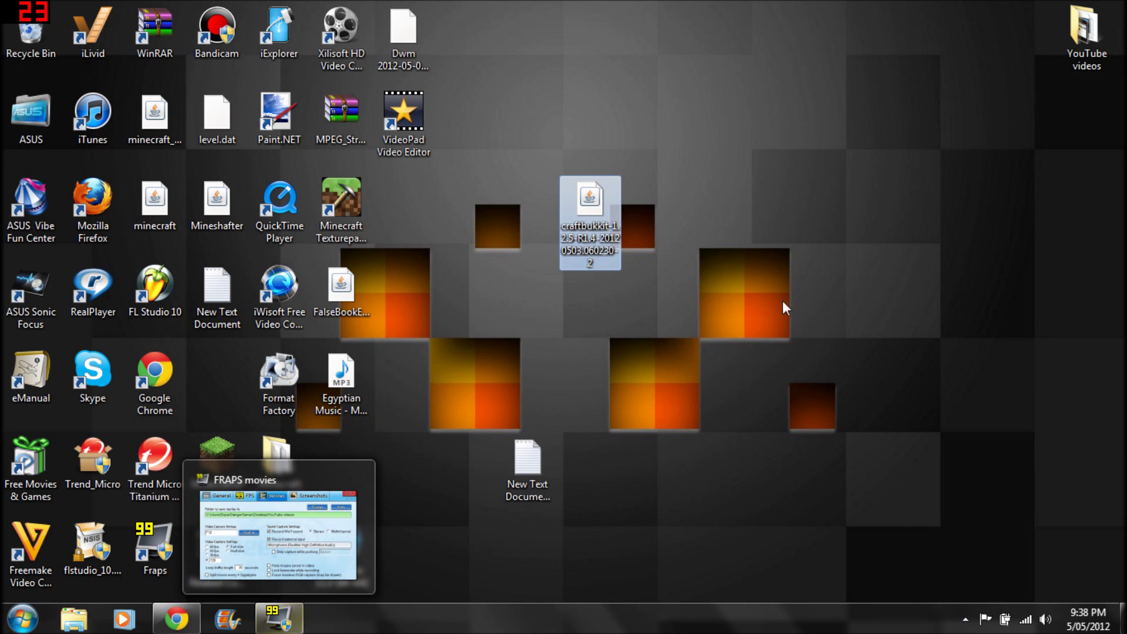
pyautogui.click(278, 618)
pyautogui.click(279, 618)
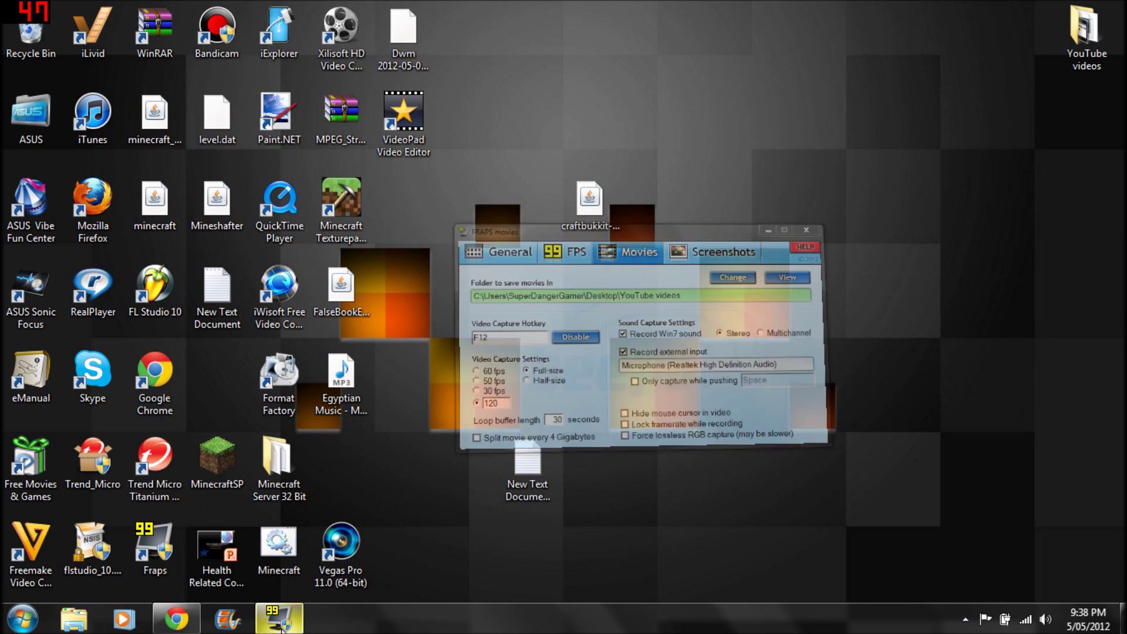
# Step: Restore the Hamachi download page, minimize it again, and check the desktop's options list
pyautogui.click(176, 618)
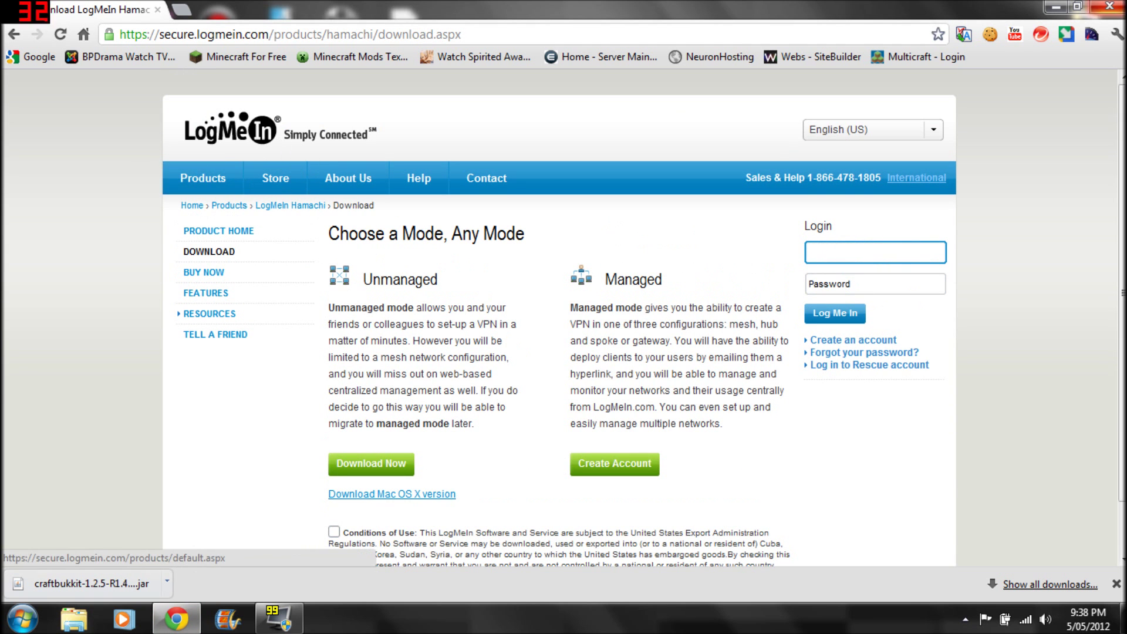
pyautogui.click(1056, 7)
pyautogui.click(614, 210)
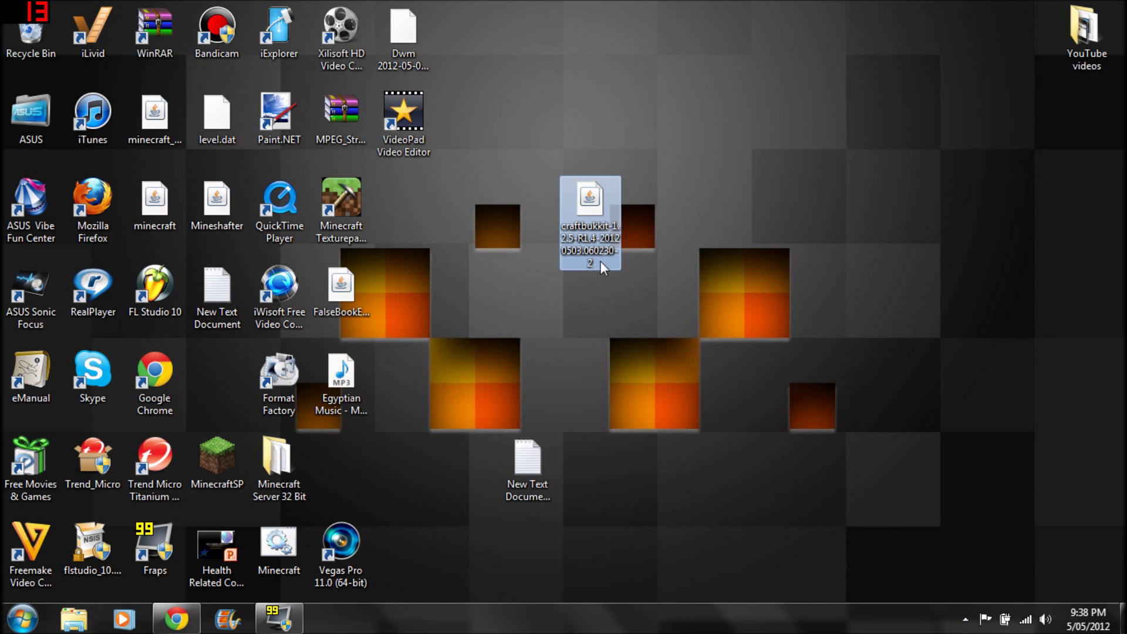
pyautogui.moveTo(590, 256)
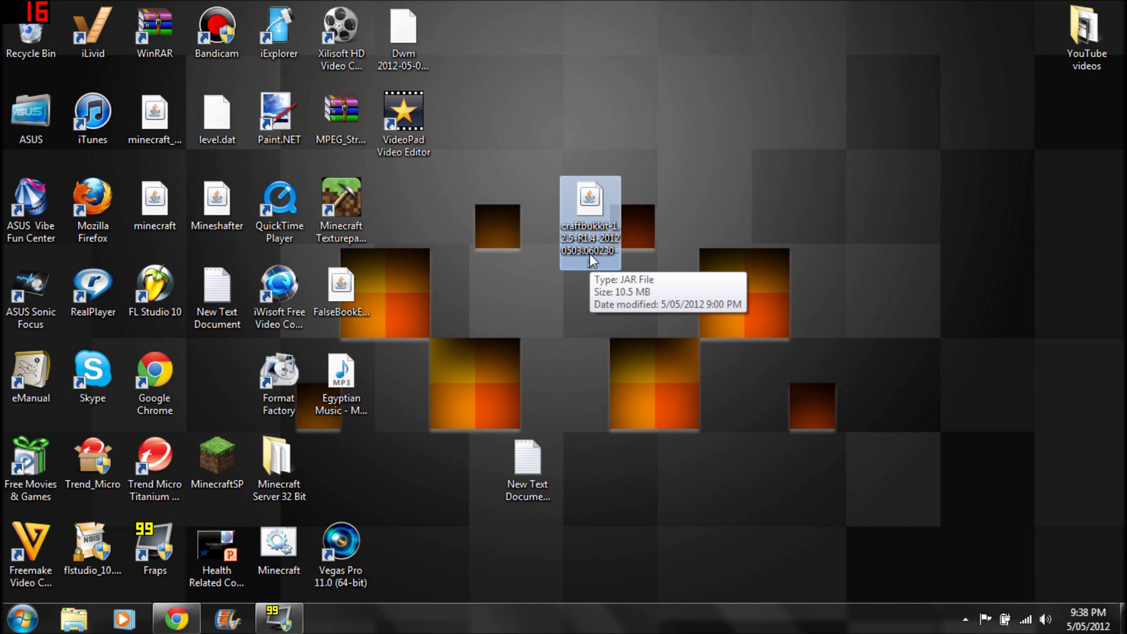
pyautogui.rightClick(491, 279)
pyautogui.click(794, 410)
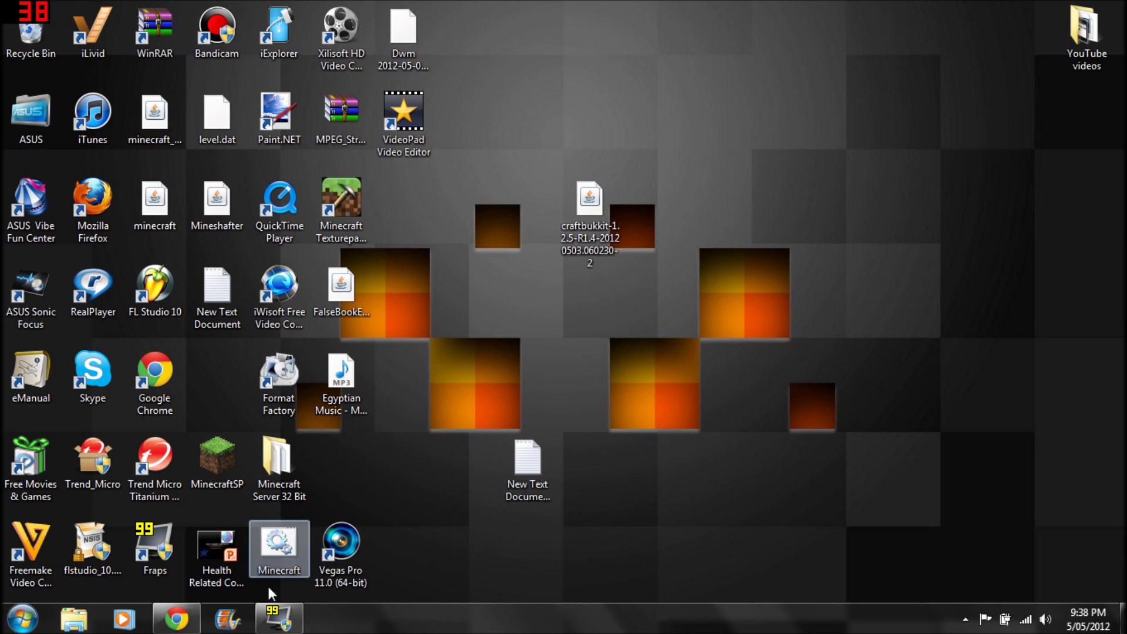
# Step: Accept the Hamachi conditions of use, download hamachi.msi, and run the installer
pyautogui.click(176, 619)
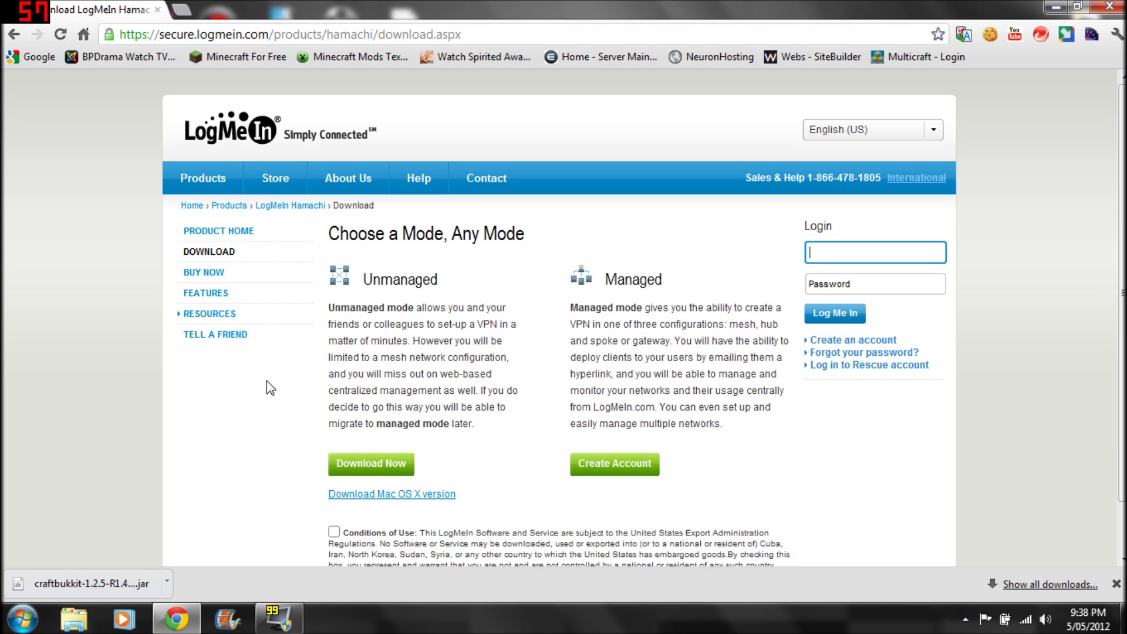
pyautogui.click(334, 532)
pyautogui.click(393, 465)
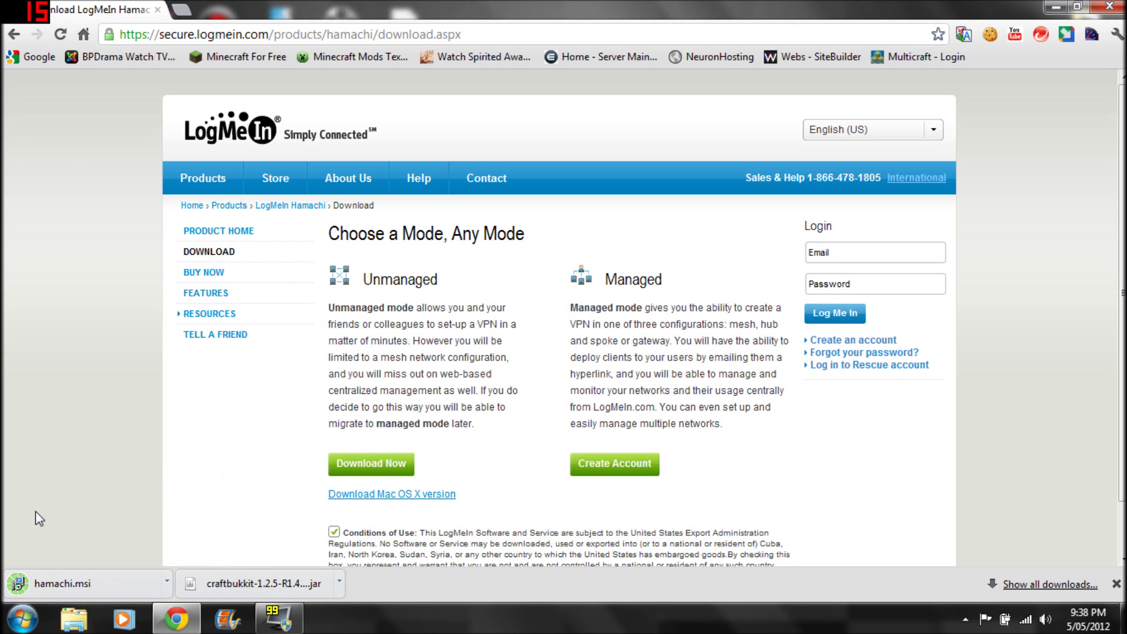
pyautogui.click(98, 589)
pyautogui.click(610, 320)
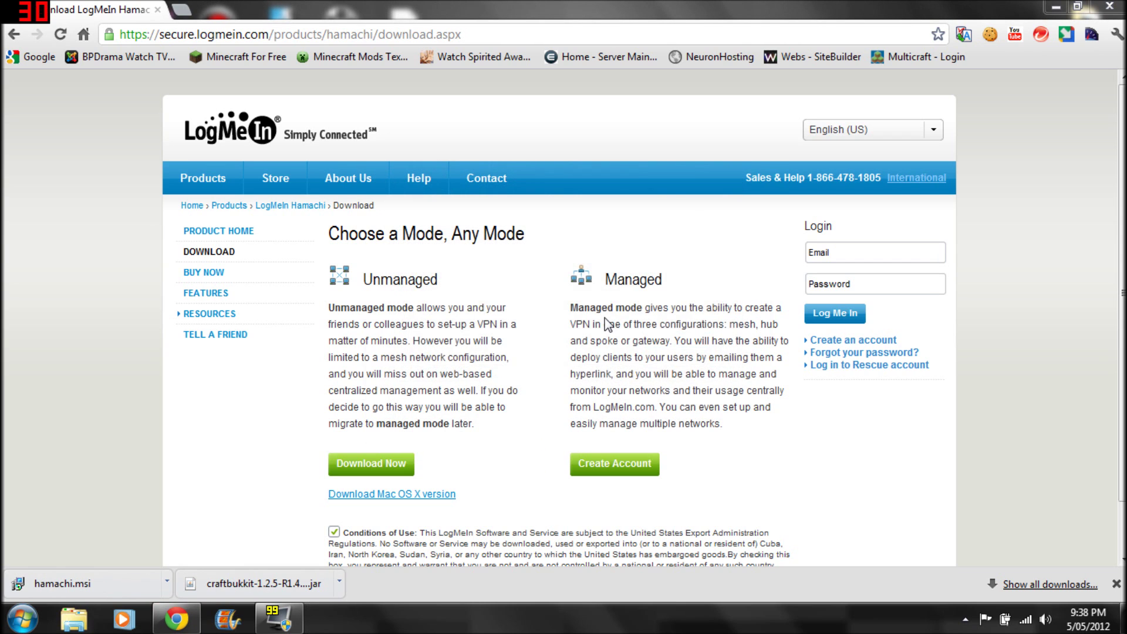
# Step: Install Hamachi with default settings plus a desktop shortcut, then finish and launch it
pyautogui.click(627, 442)
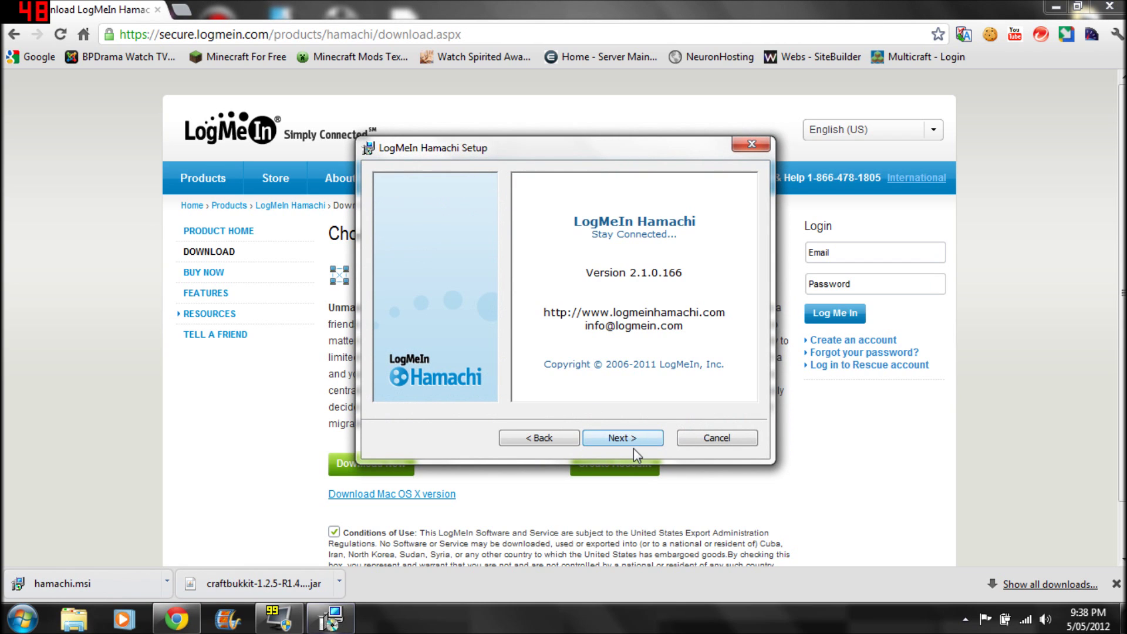
pyautogui.click(624, 440)
pyautogui.click(622, 439)
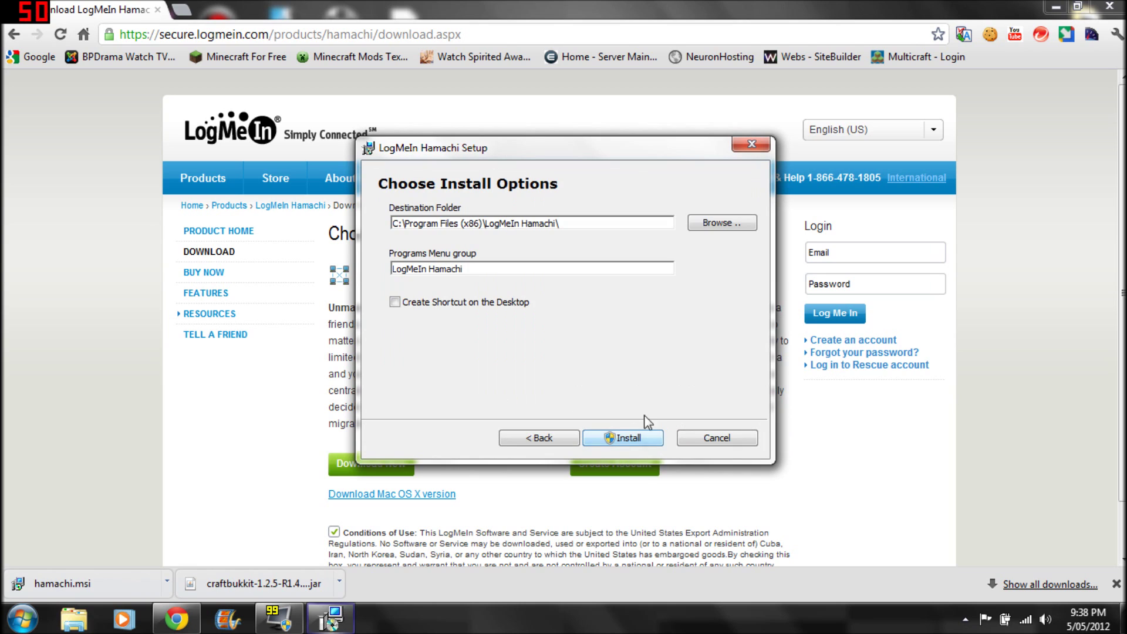
pyautogui.click(472, 302)
pyautogui.click(623, 439)
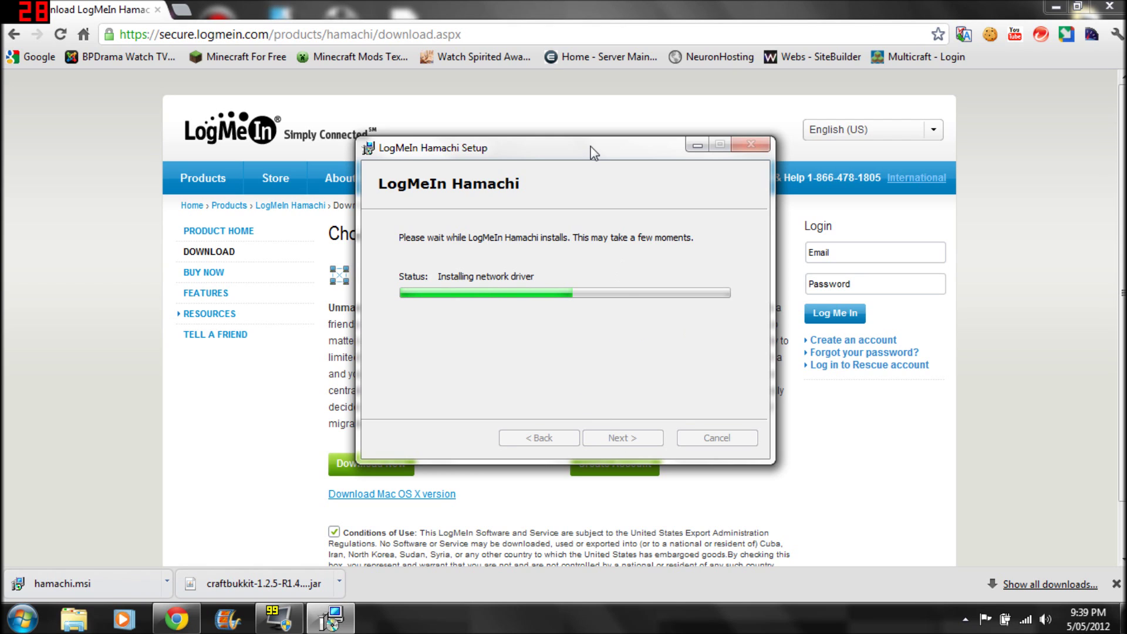
pyautogui.moveTo(590, 147); pyautogui.dragTo(583, 172)
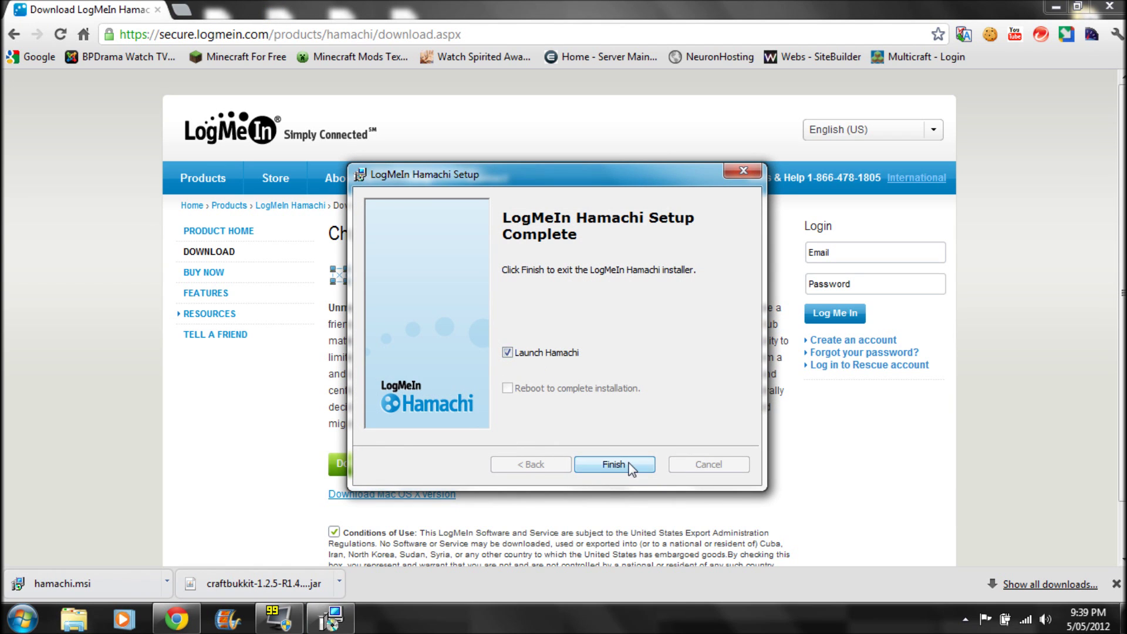
pyautogui.click(610, 465)
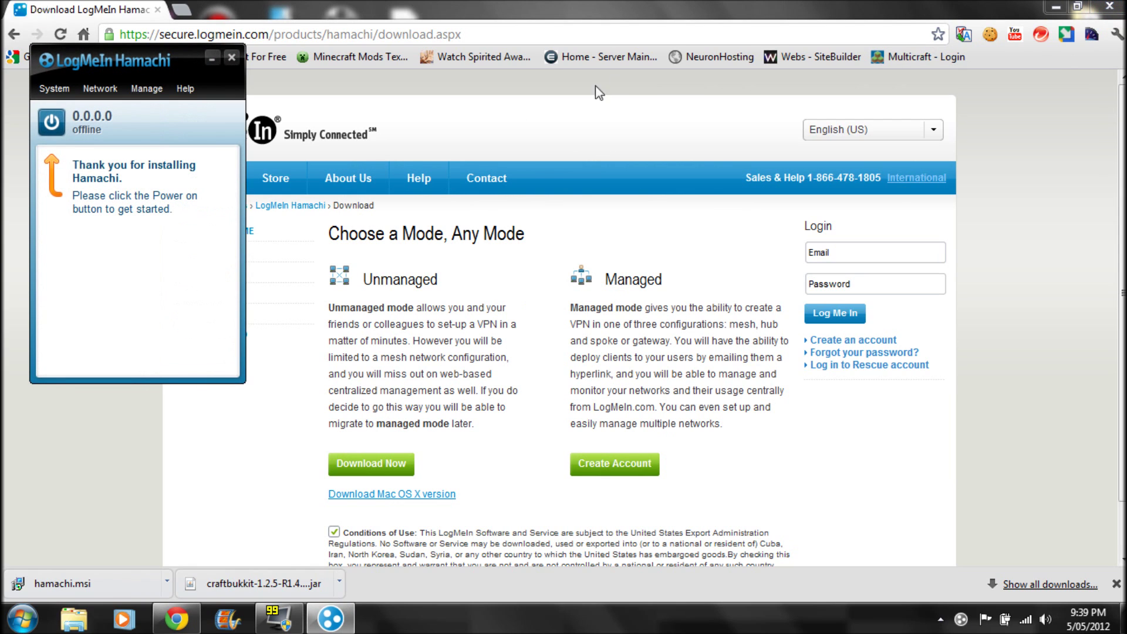
# Step: Power Hamachi on, register the suggested client name, close Chrome, and set the network location to Public
pyautogui.click(52, 122)
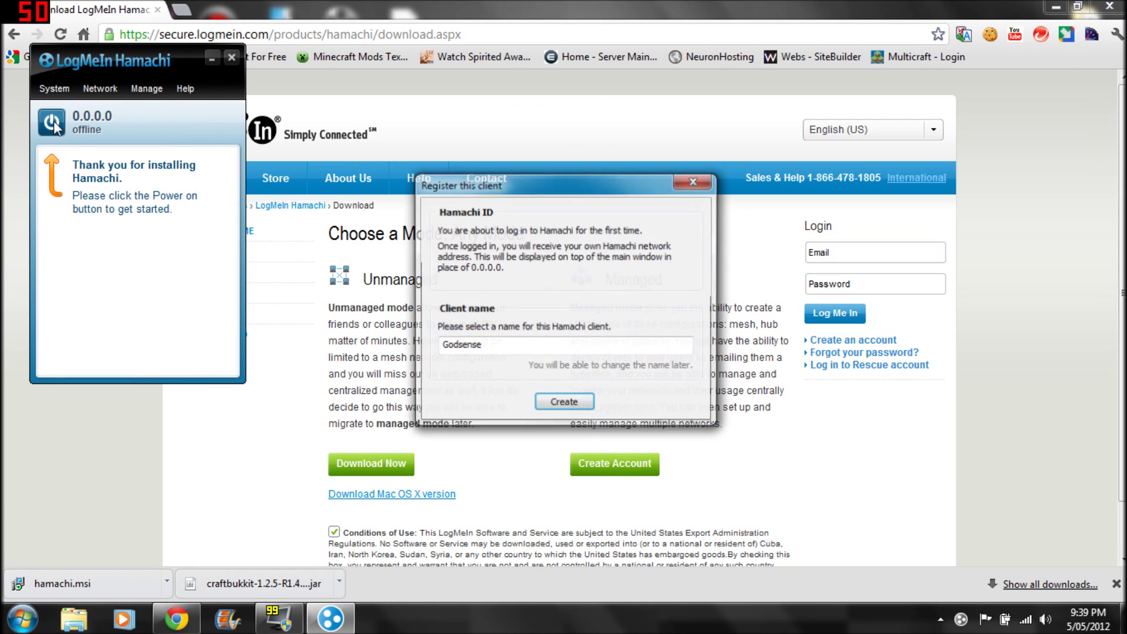
pyautogui.click(553, 405)
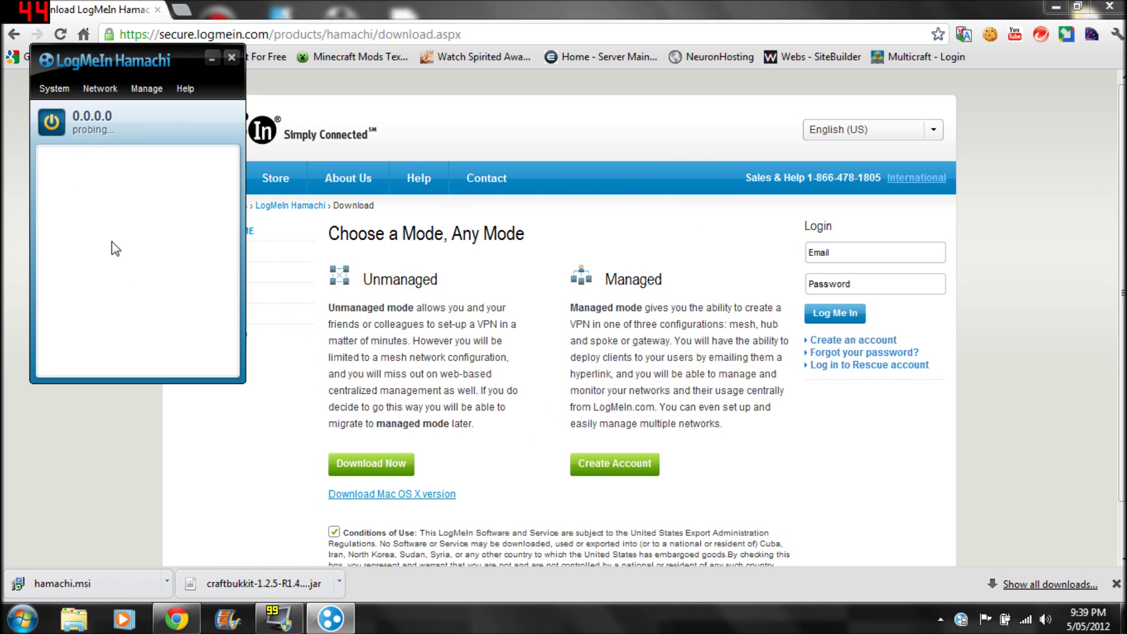
pyautogui.click(1111, 8)
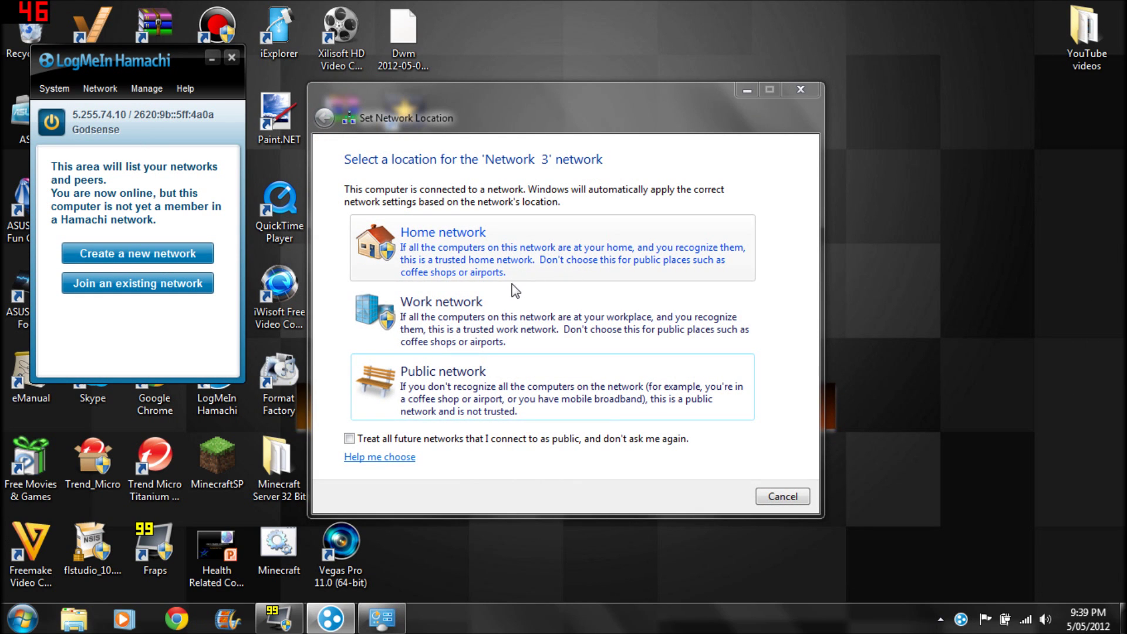
pyautogui.click(502, 387)
pyautogui.click(791, 496)
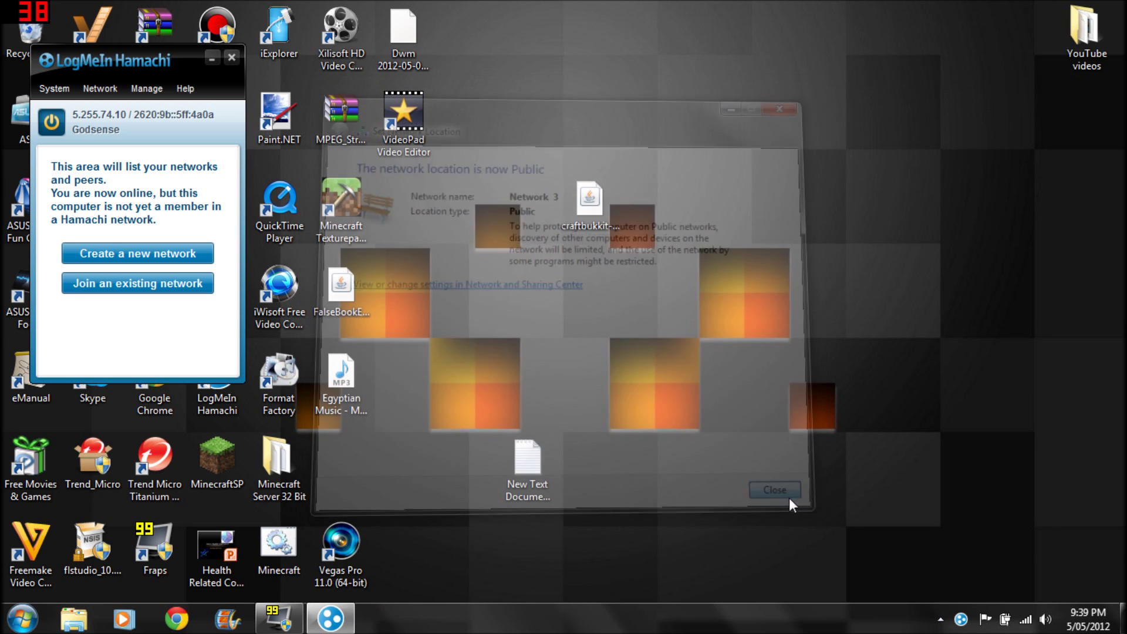
# Step: Create a password-protected network, appending 123 to SuperDangerG after the first name was taken
pyautogui.click(139, 259)
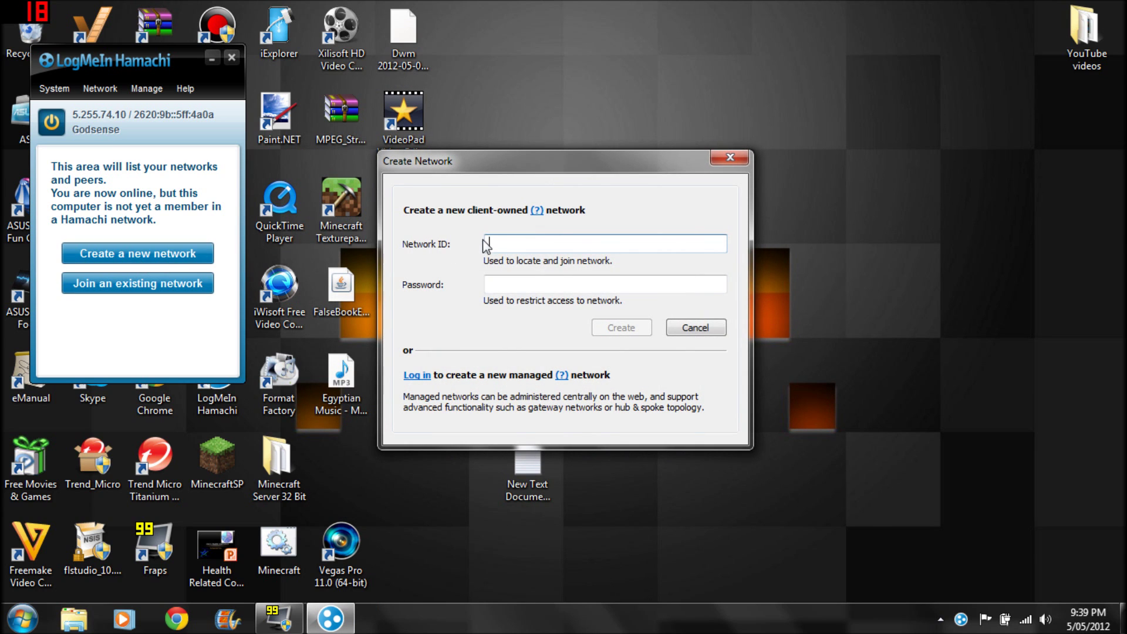
pyautogui.write('SuperDangerGamer')
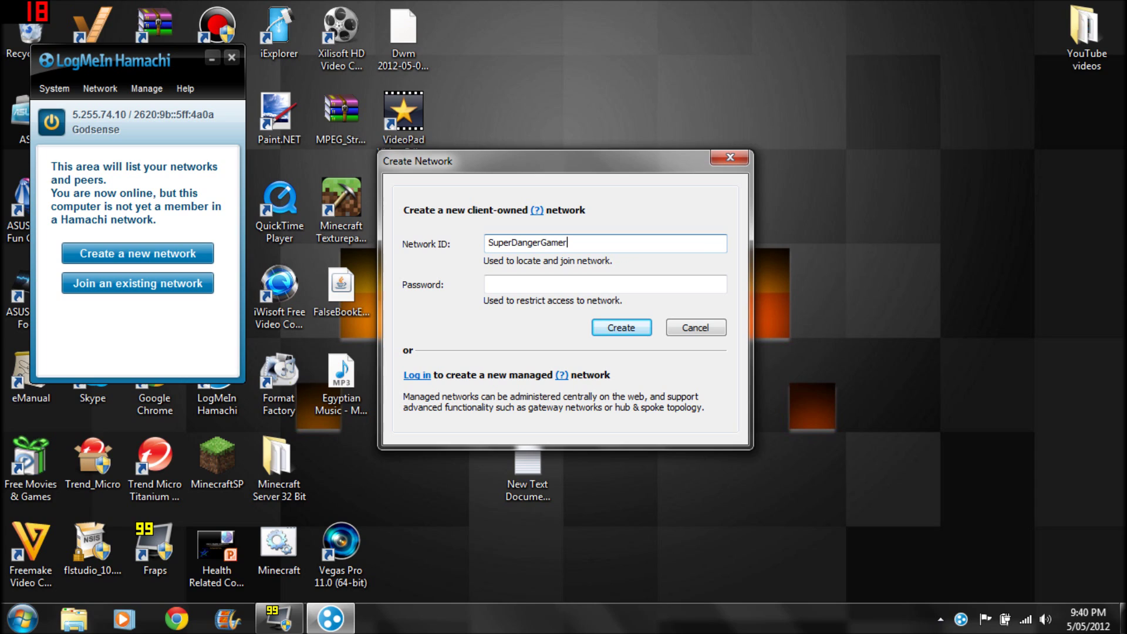
pyautogui.click(594, 283)
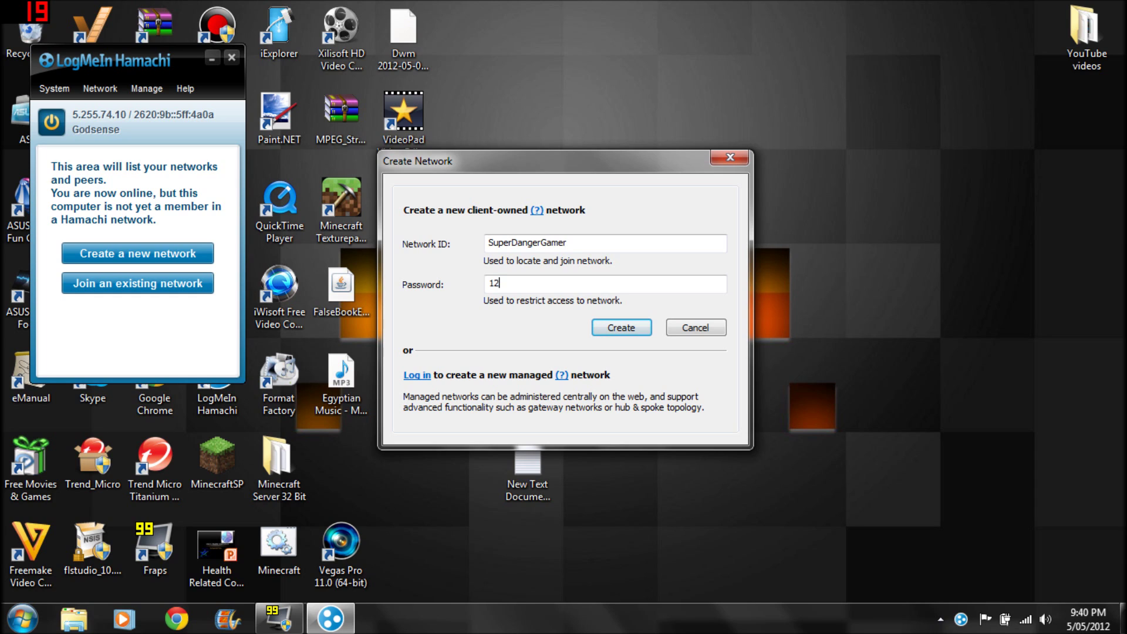
pyautogui.click(632, 332)
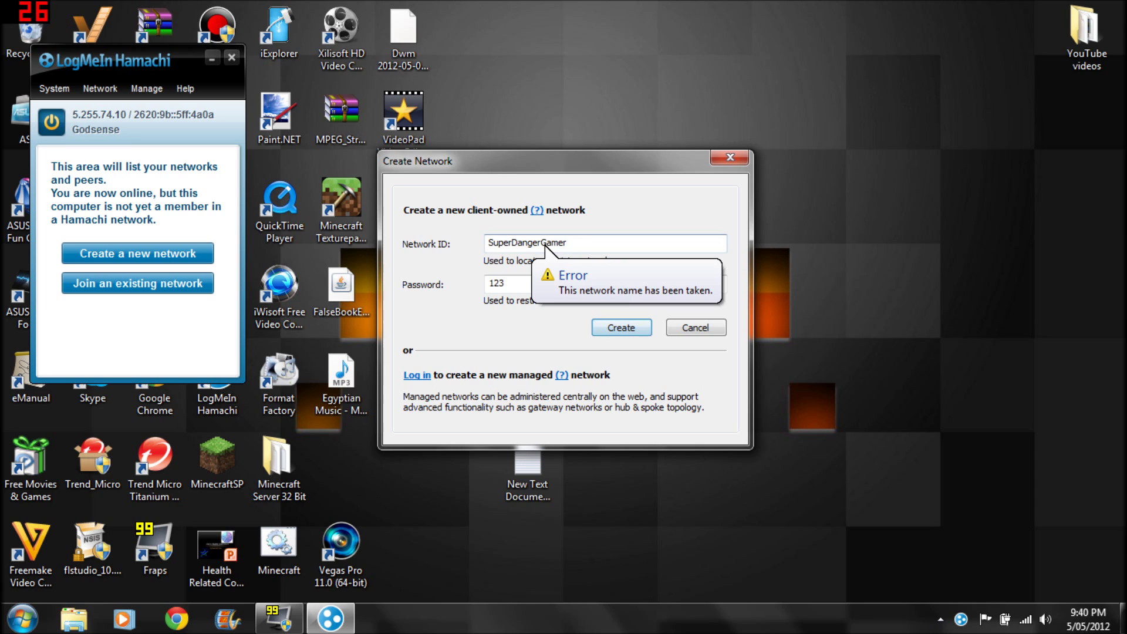
pyautogui.write('123')
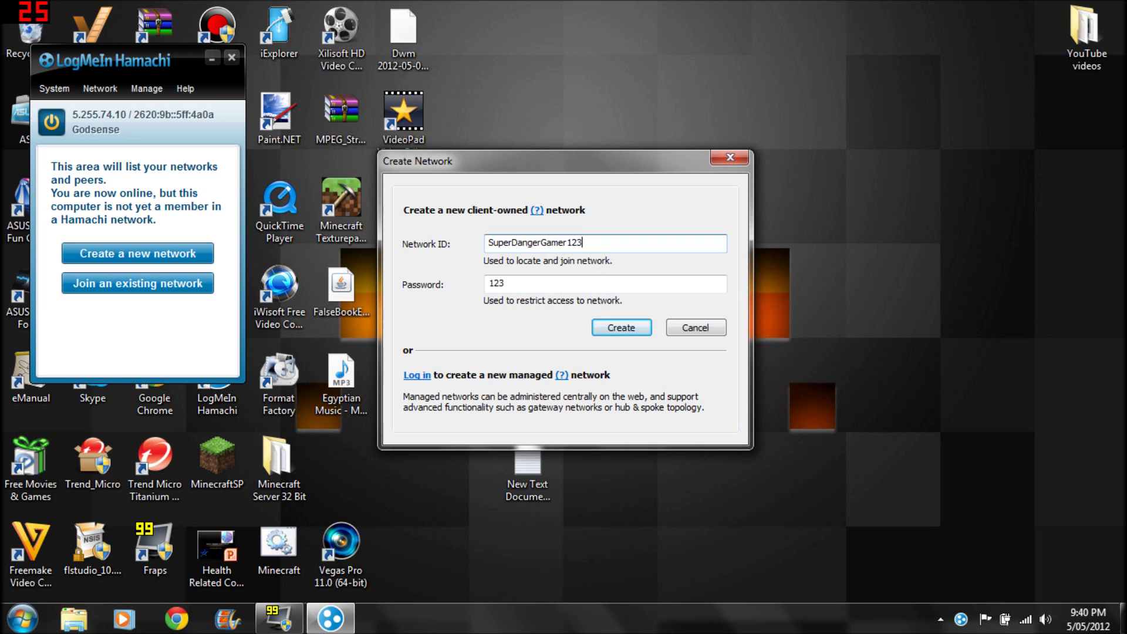
pyautogui.click(632, 324)
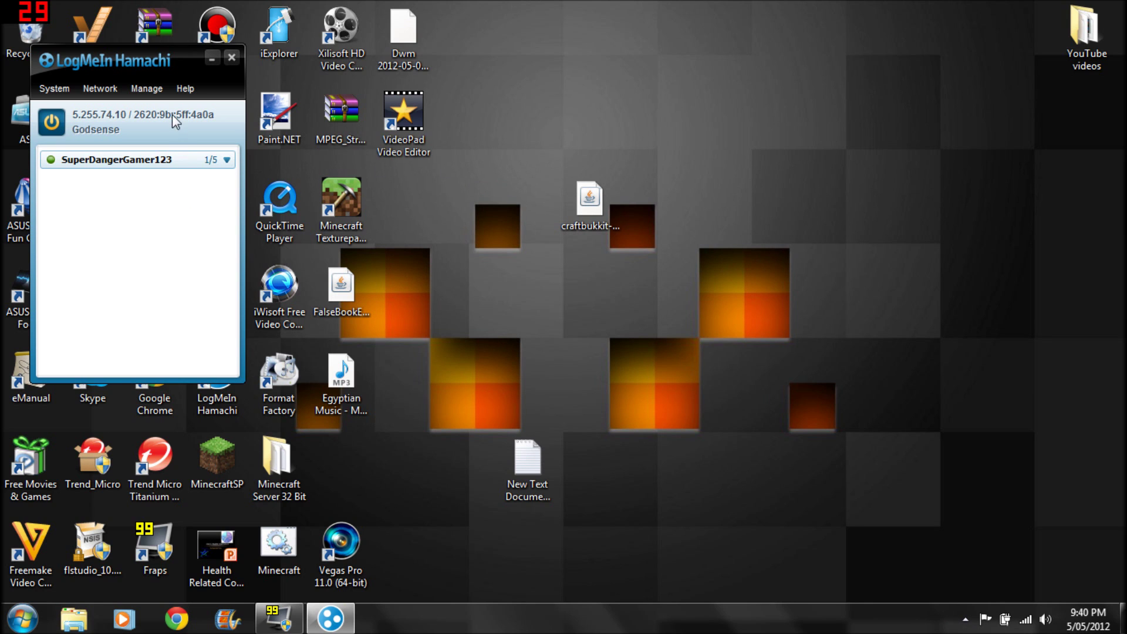
# Step: Close Hamachi, then create a desktop folder named Minecraft Srver and open it
pyautogui.click(212, 58)
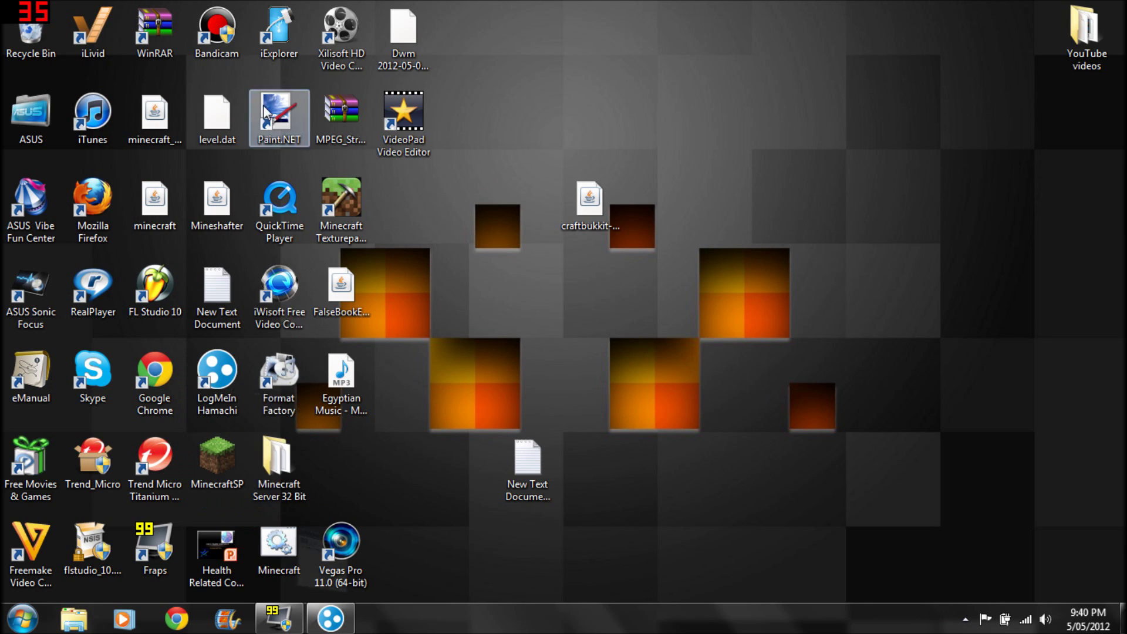
pyautogui.click(330, 618)
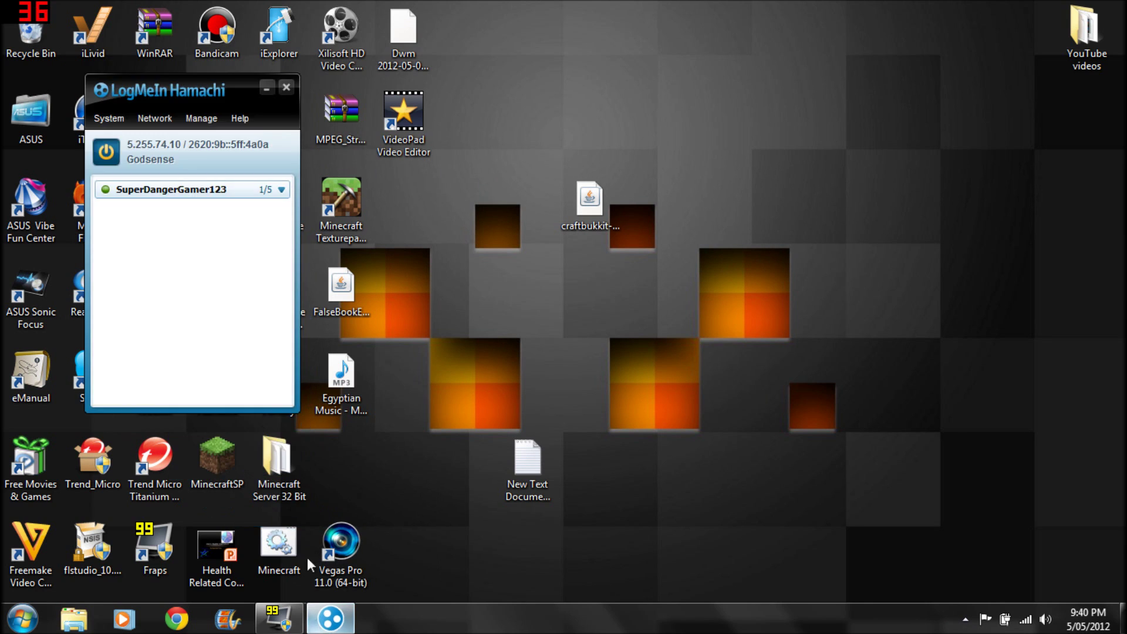
pyautogui.click(286, 87)
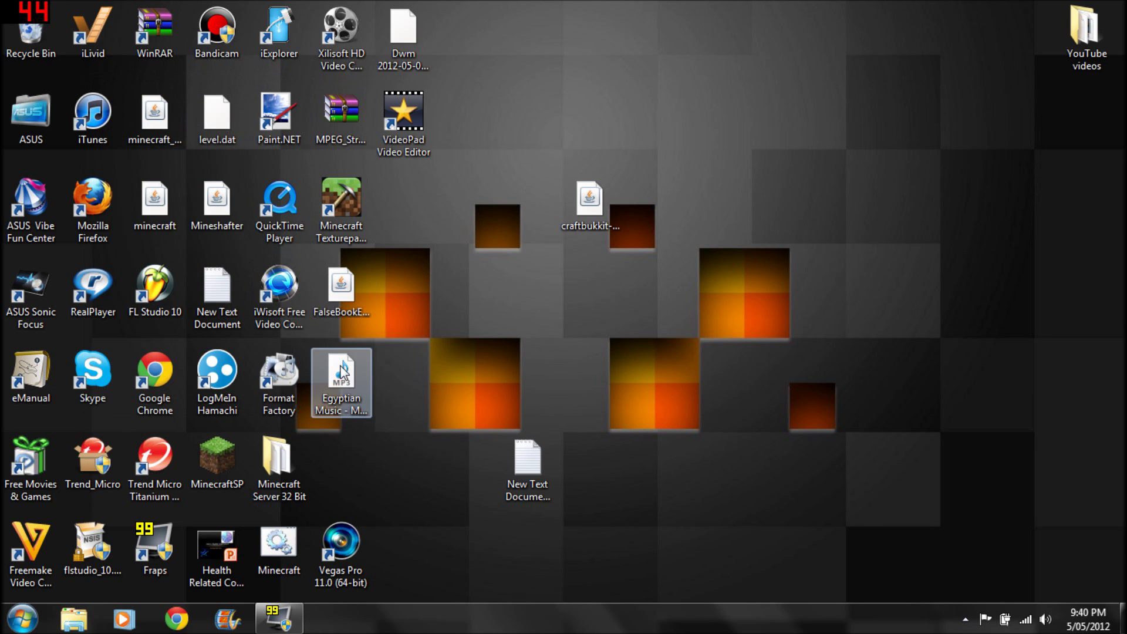
pyautogui.rightClick(411, 406)
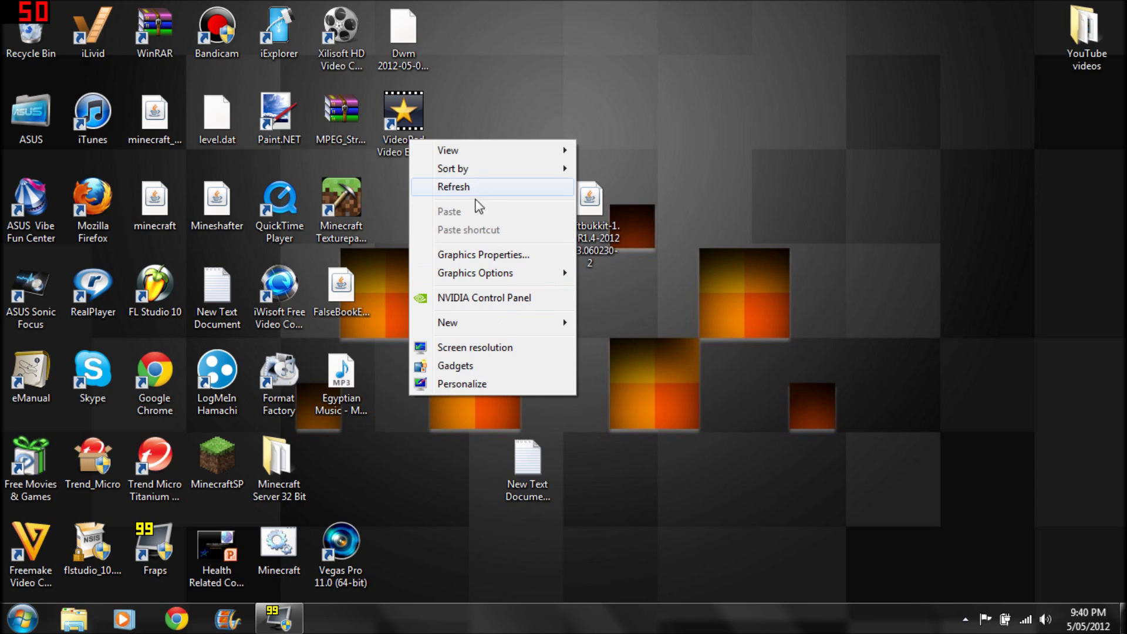
pyautogui.moveTo(498, 322)
pyautogui.click(586, 322)
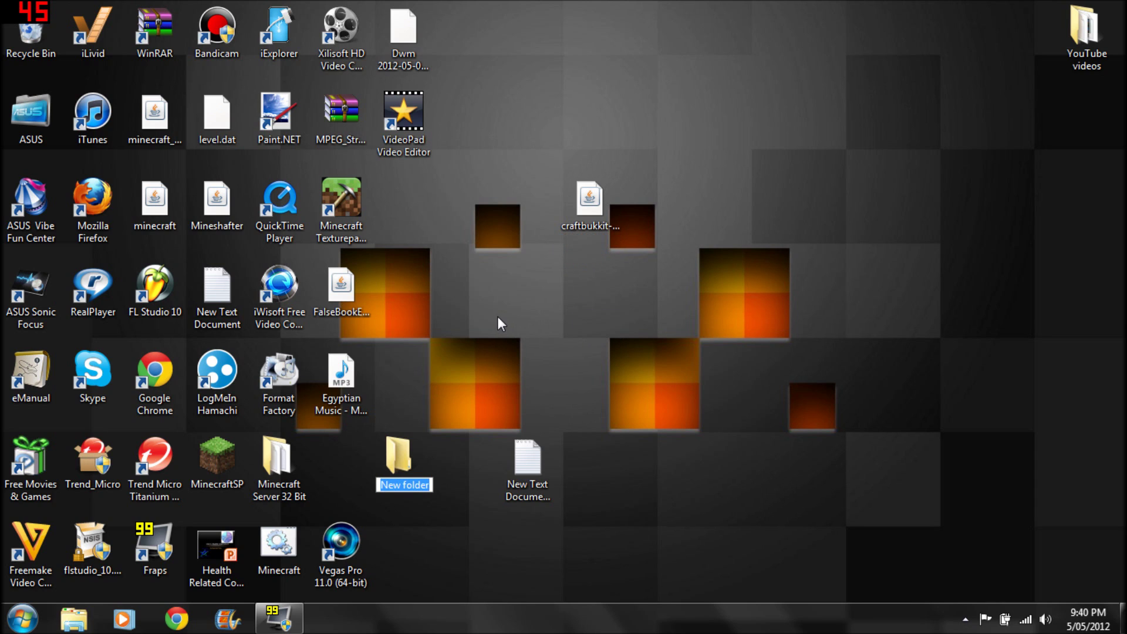
pyautogui.write('Minecraf')
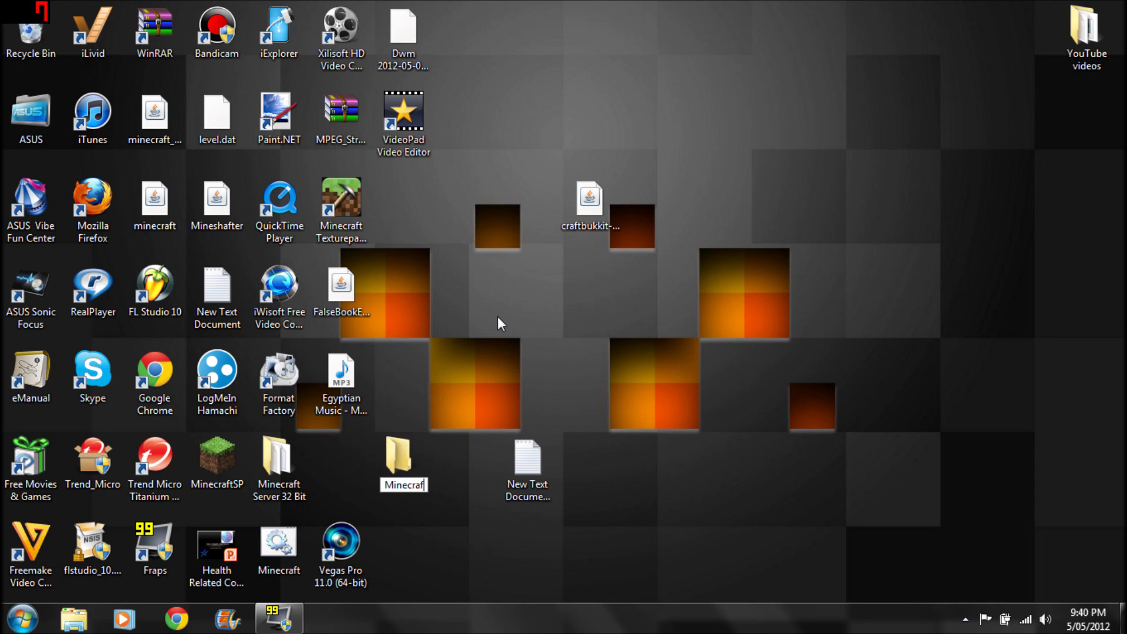
pyautogui.write('t Srver')
pyautogui.press('Return')
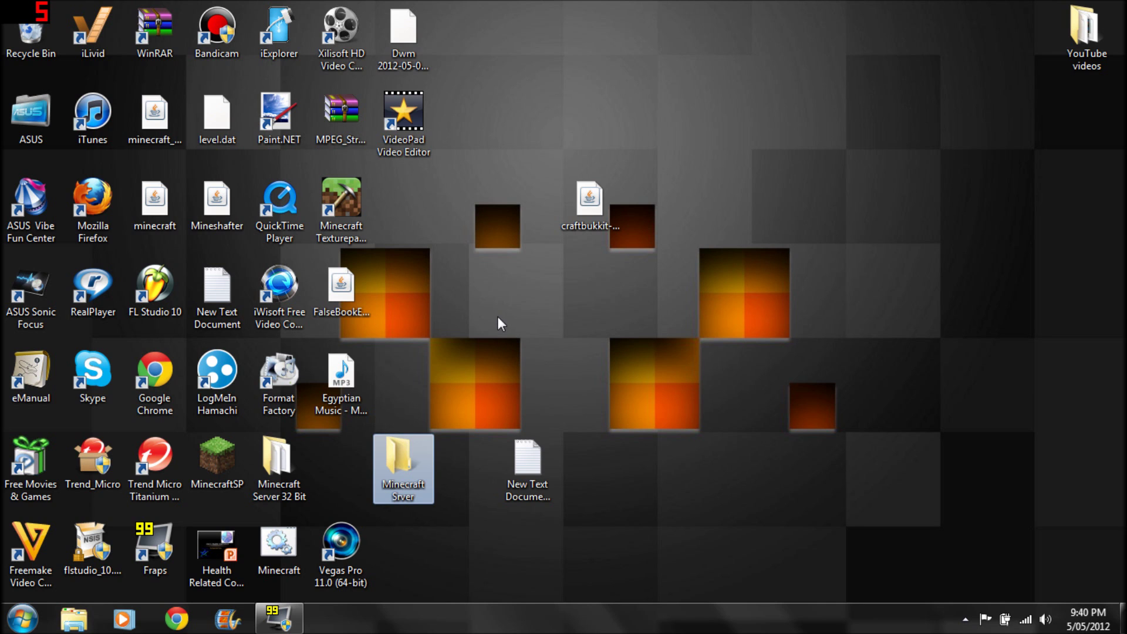
pyautogui.doubleClick(422, 478)
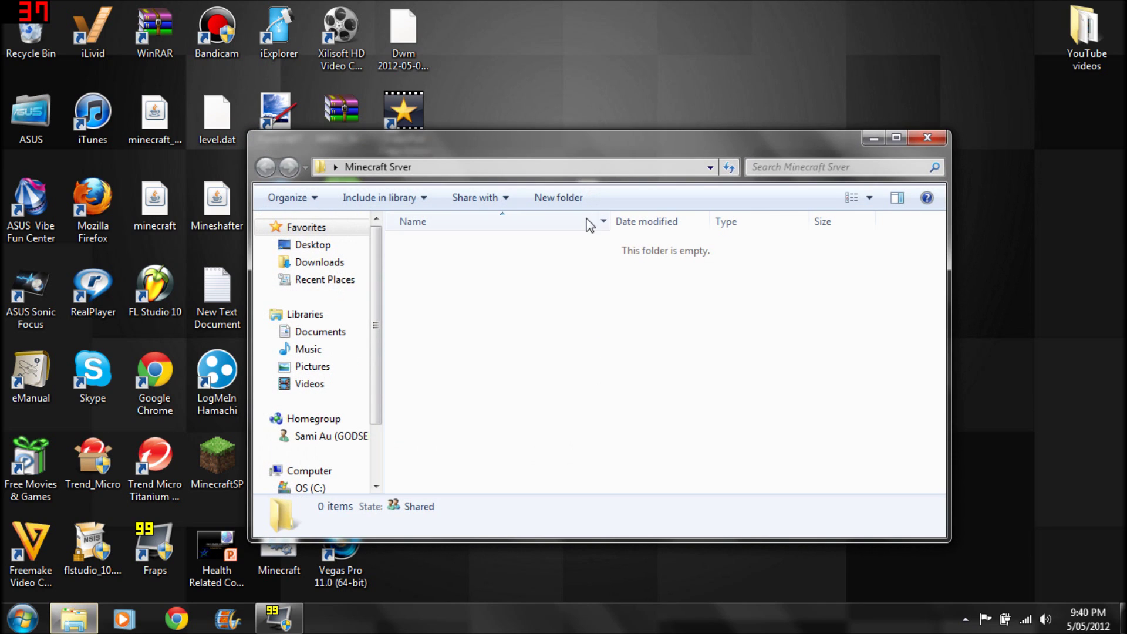
# Step: Move the craftbukkit JAR file from the desktop into the Minecraft Srver folder
pyautogui.moveTo(618, 147); pyautogui.dragTo(163, 90)
pyautogui.moveTo(589, 200); pyautogui.dragTo(307, 209)
pyautogui.rightClick(266, 188)
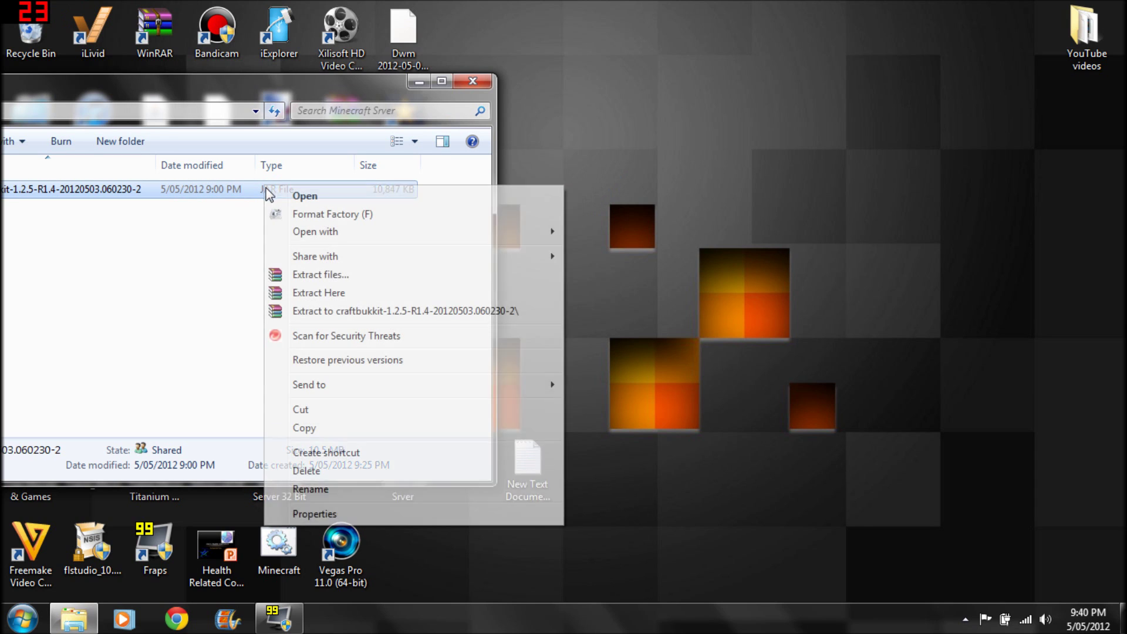
pyautogui.click(330, 489)
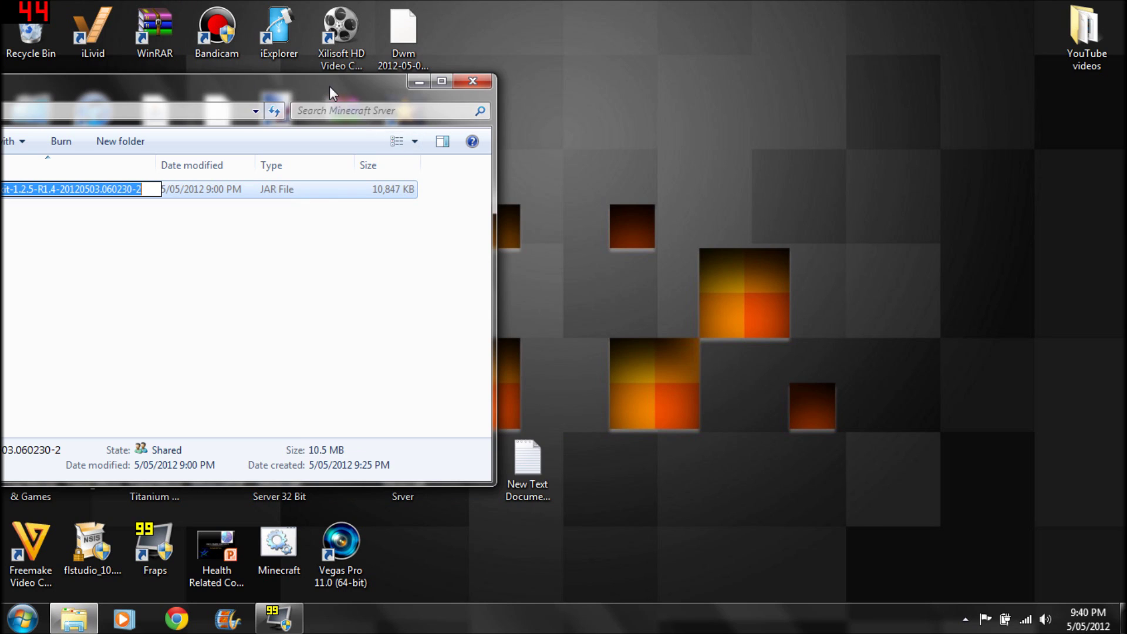
pyautogui.moveTo(329, 86); pyautogui.dragTo(551, 66)
# Step: Rename the server JAR file to craftbukkit
pyautogui.rightClick(347, 174)
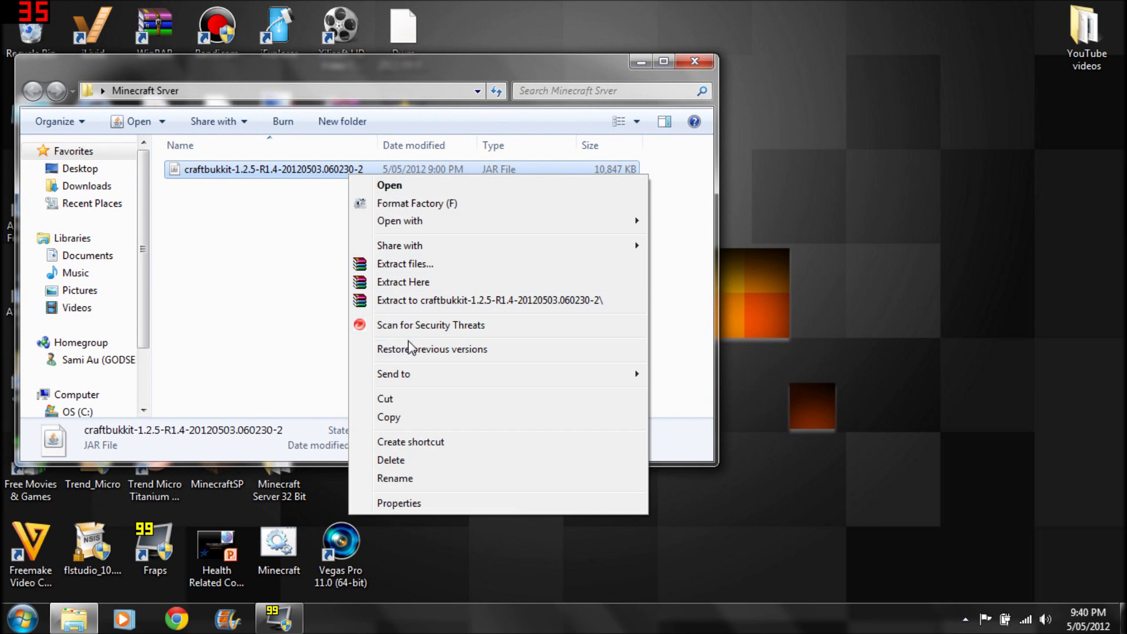
pyautogui.click(411, 474)
pyautogui.write('cra')
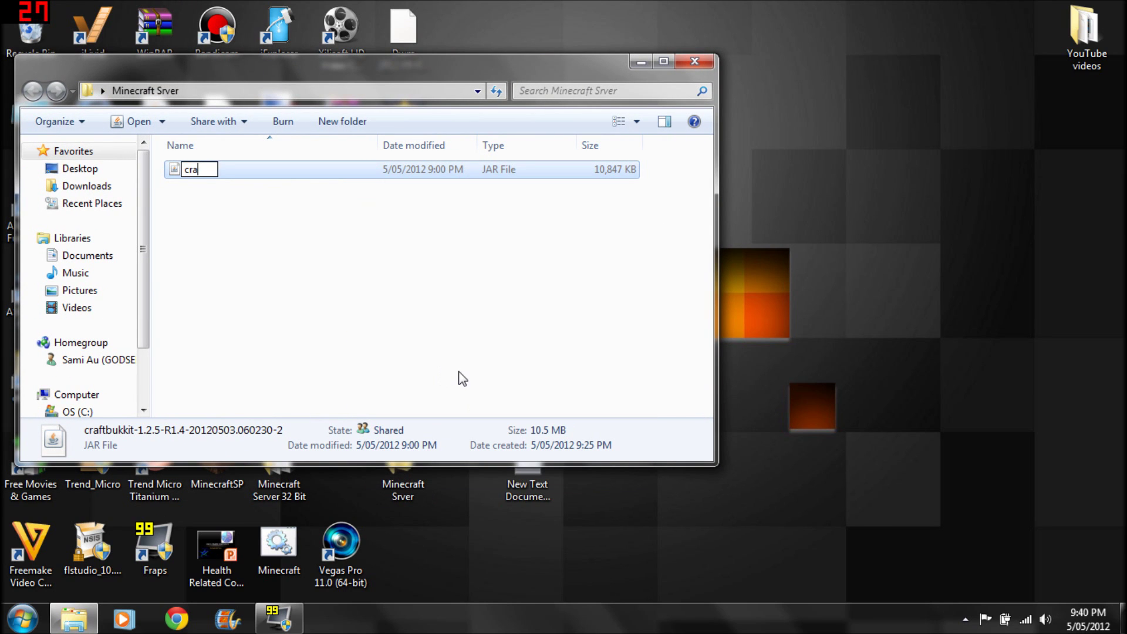
pyautogui.write('ftbukkit')
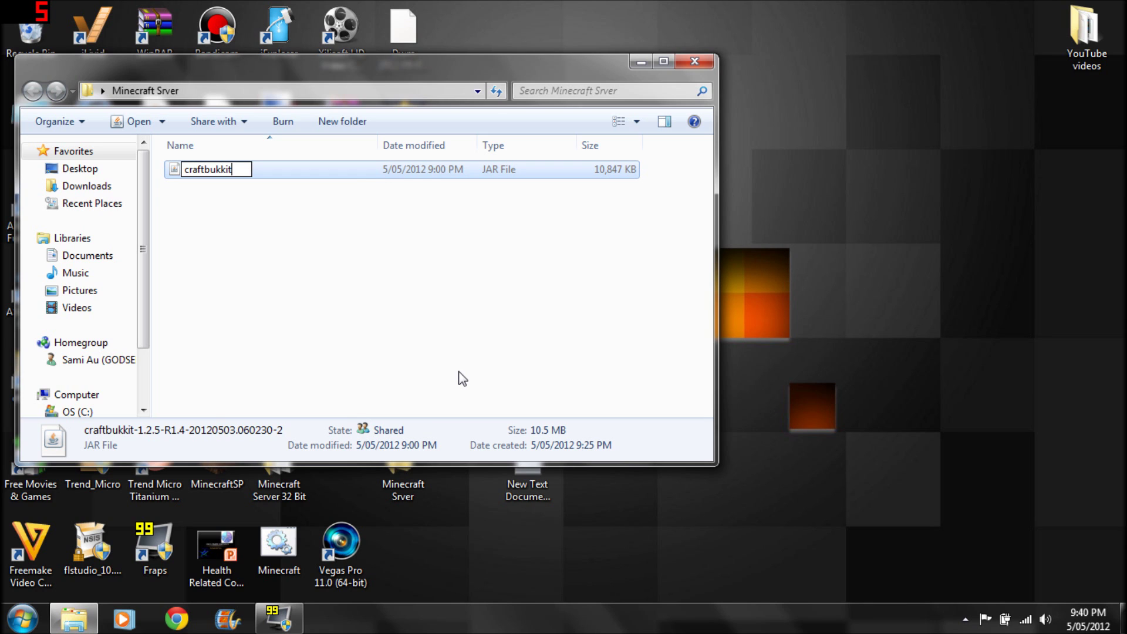
pyautogui.press('Return')
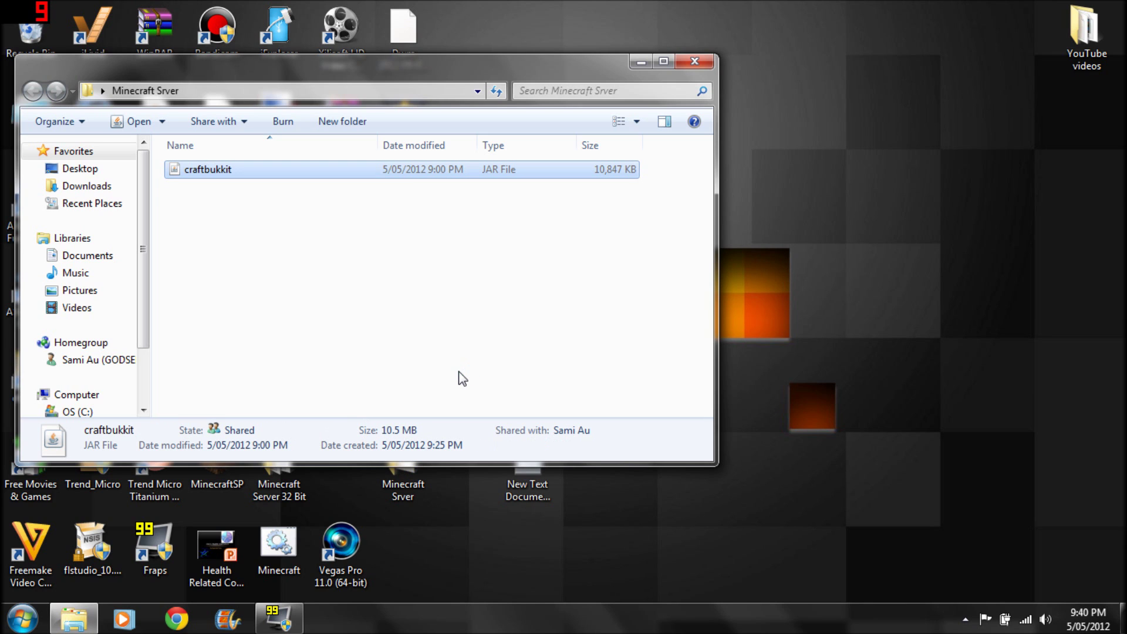
# Step: Create a new text document in the Minecraft Srver folder and open it in Notepad
pyautogui.click(640, 62)
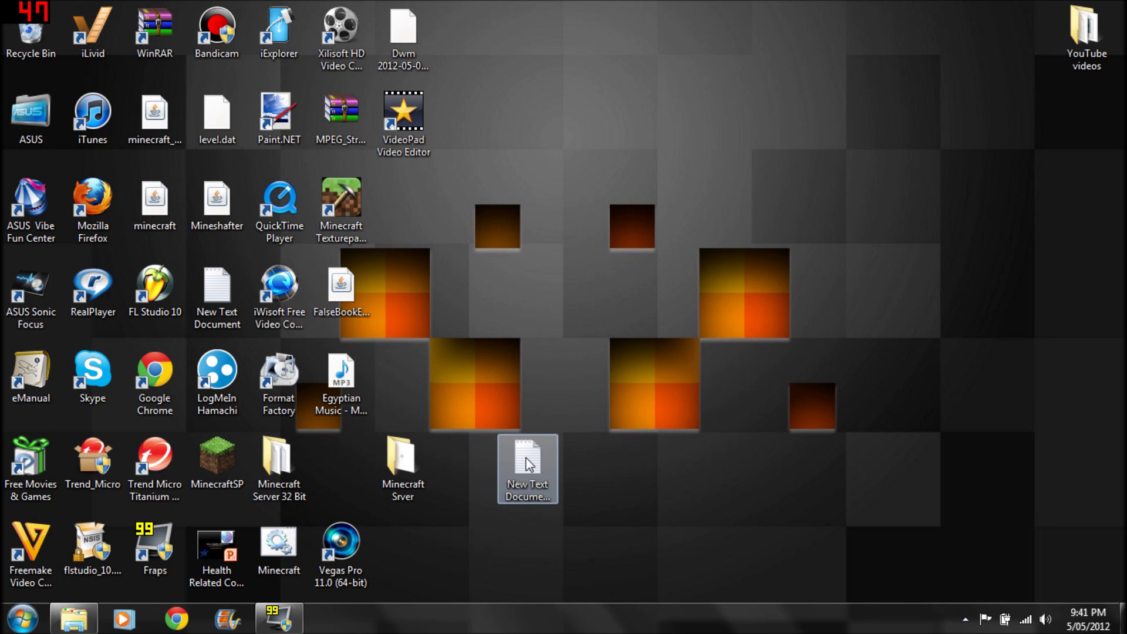
pyautogui.click(531, 463)
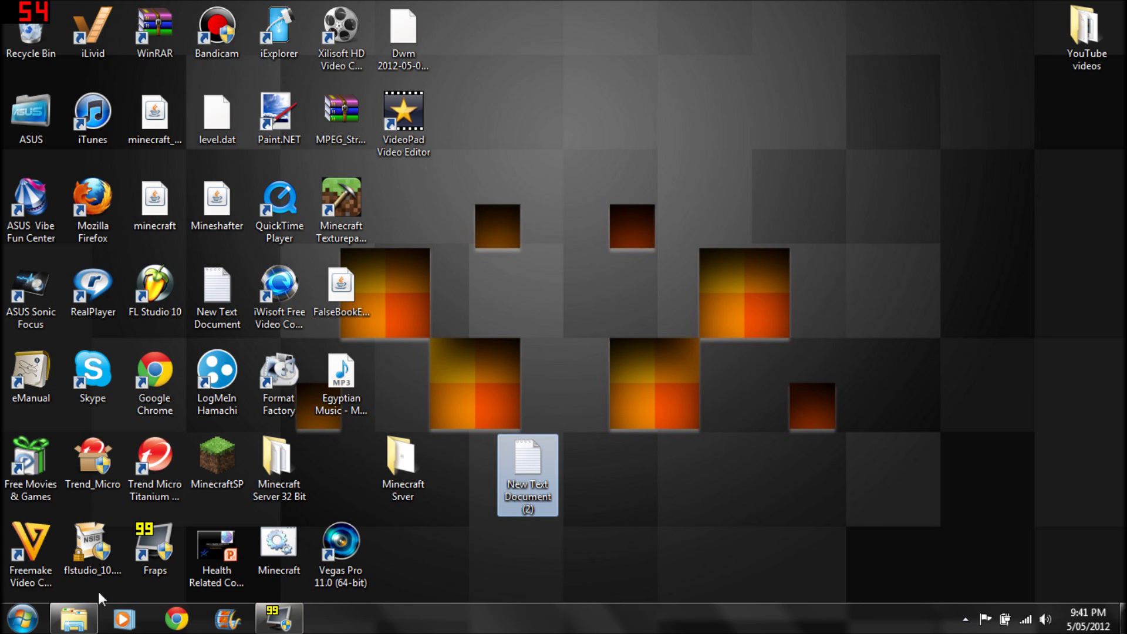
pyautogui.click(75, 617)
pyautogui.rightClick(284, 253)
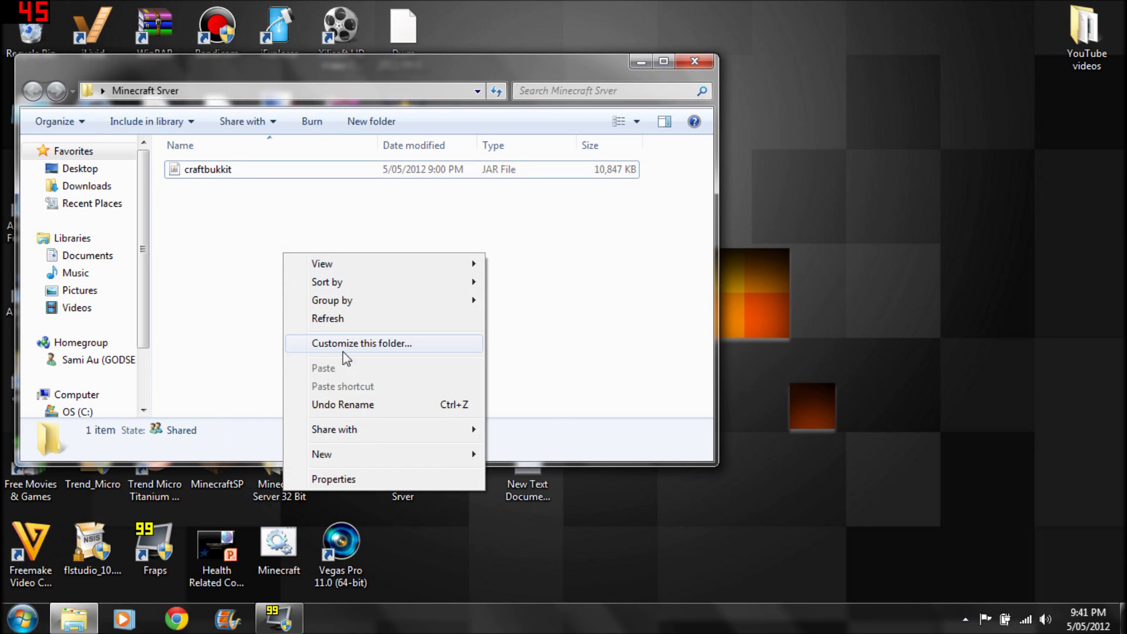
pyautogui.moveTo(361, 455)
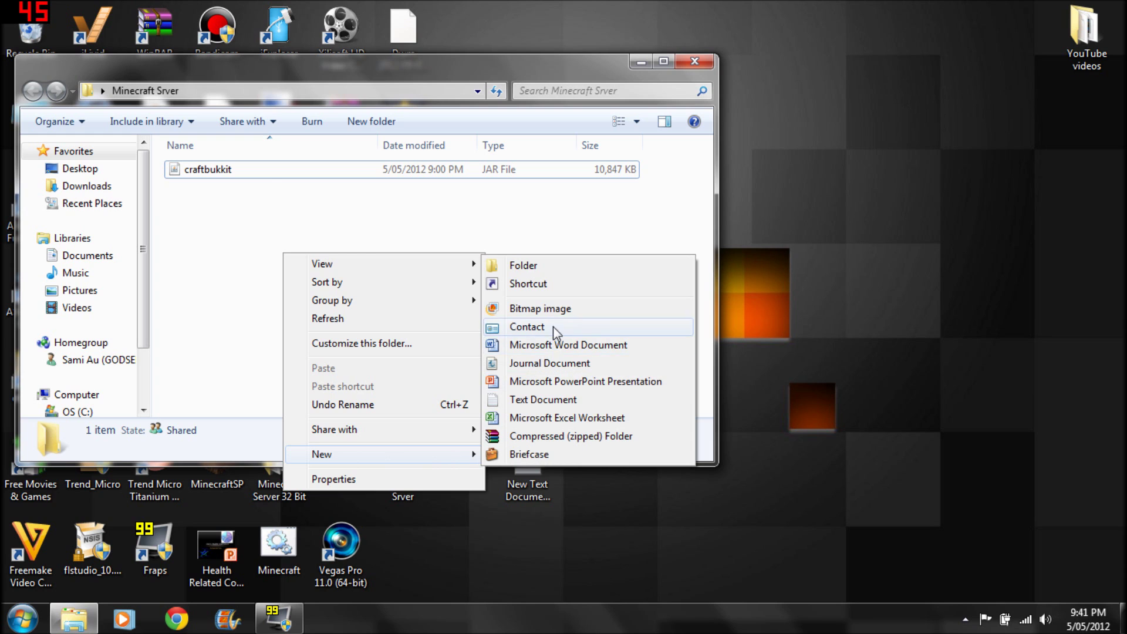
pyautogui.click(563, 399)
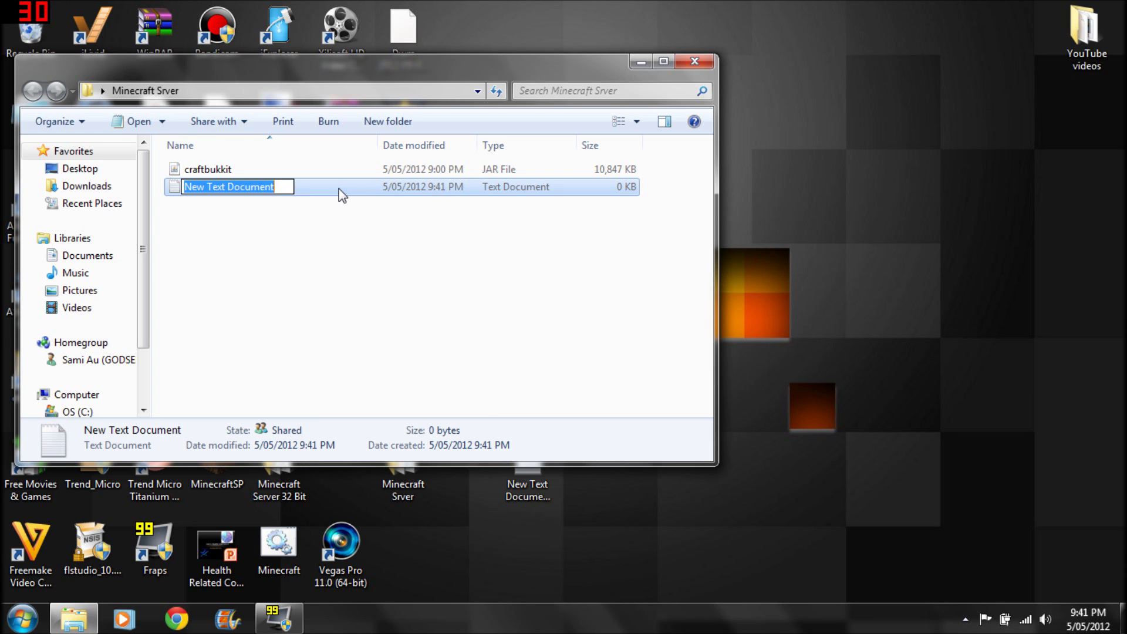
pyautogui.doubleClick(339, 188)
# Step: Copy the two-line start script from the desktop text file into the new document
pyautogui.click(635, 63)
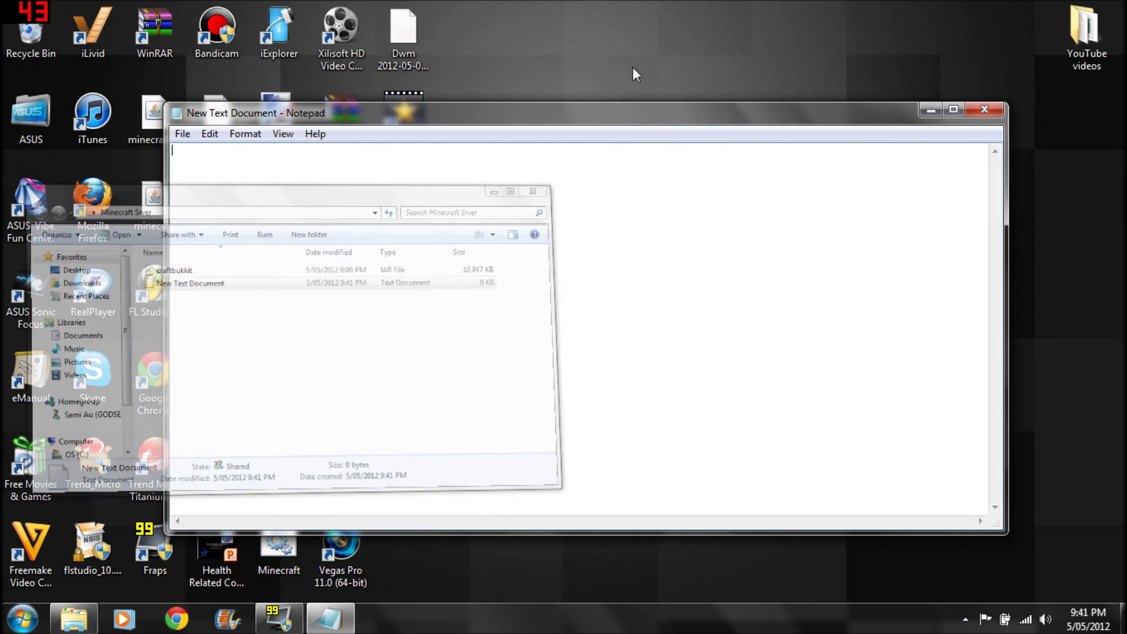
pyautogui.moveTo(646, 121); pyautogui.dragTo(420, 23)
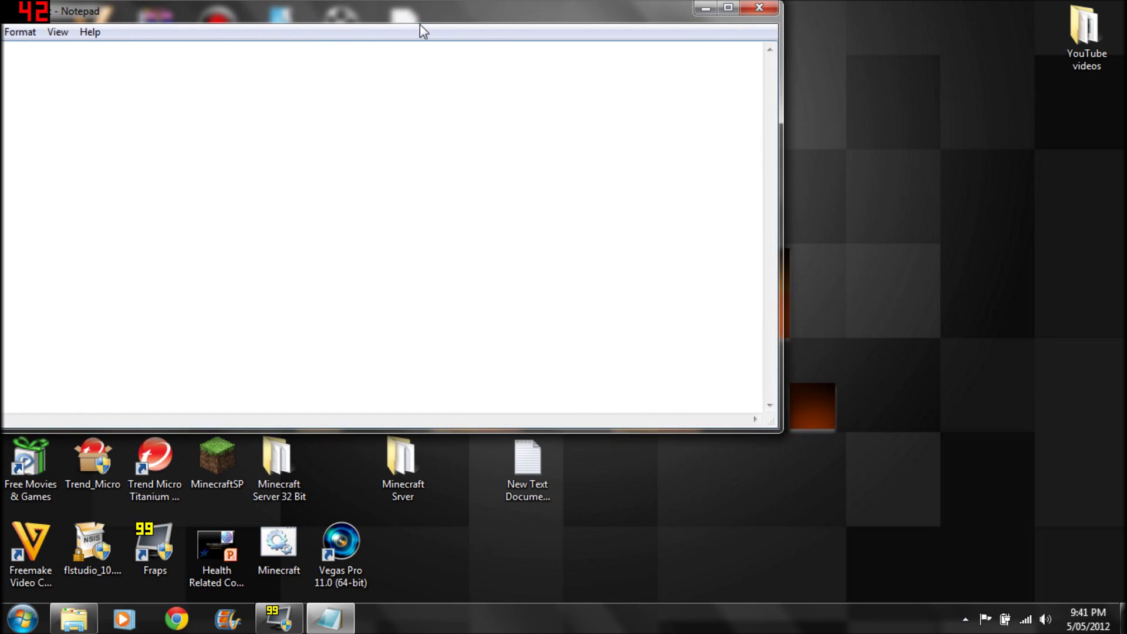
pyautogui.doubleClick(526, 465)
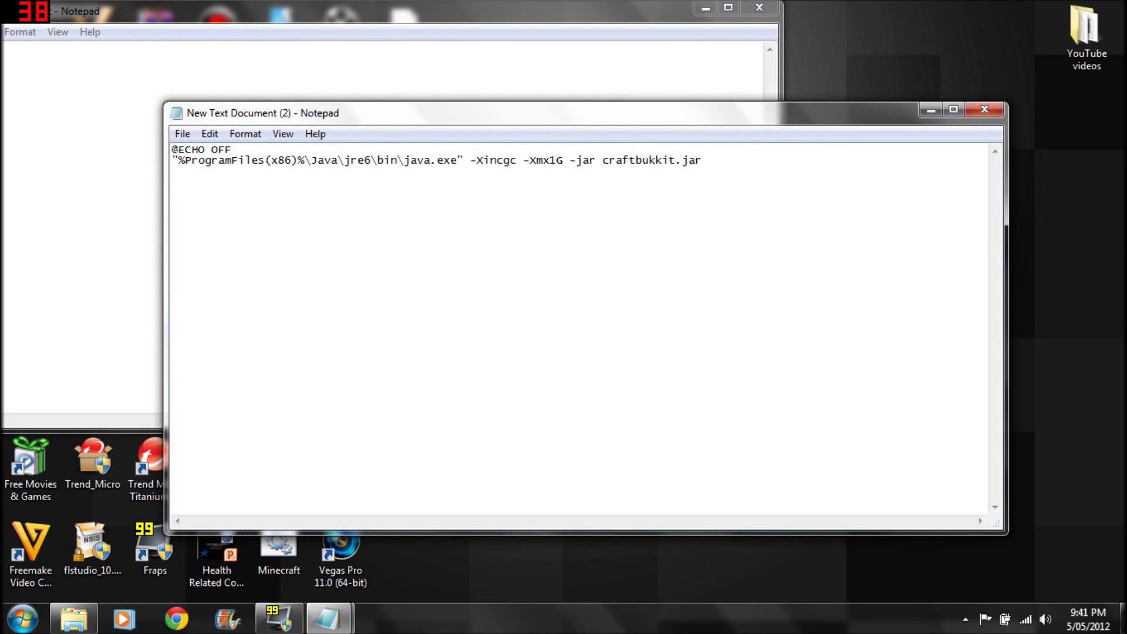
pyautogui.moveTo(702, 160); pyautogui.dragTo(172, 150)
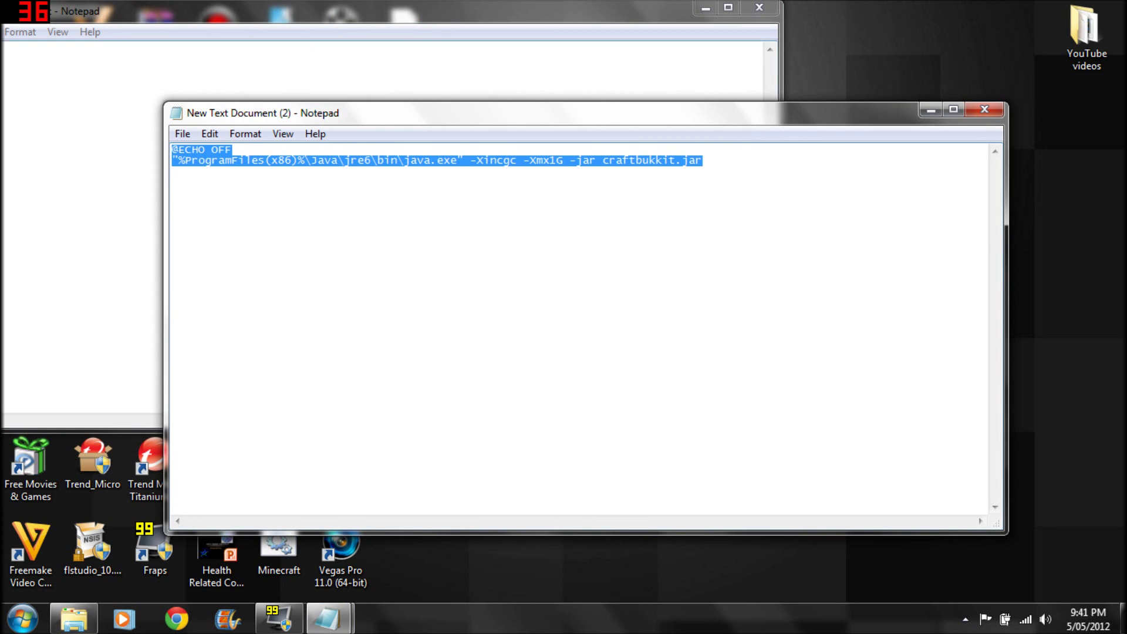
pyautogui.rightClick(225, 156)
pyautogui.click(284, 213)
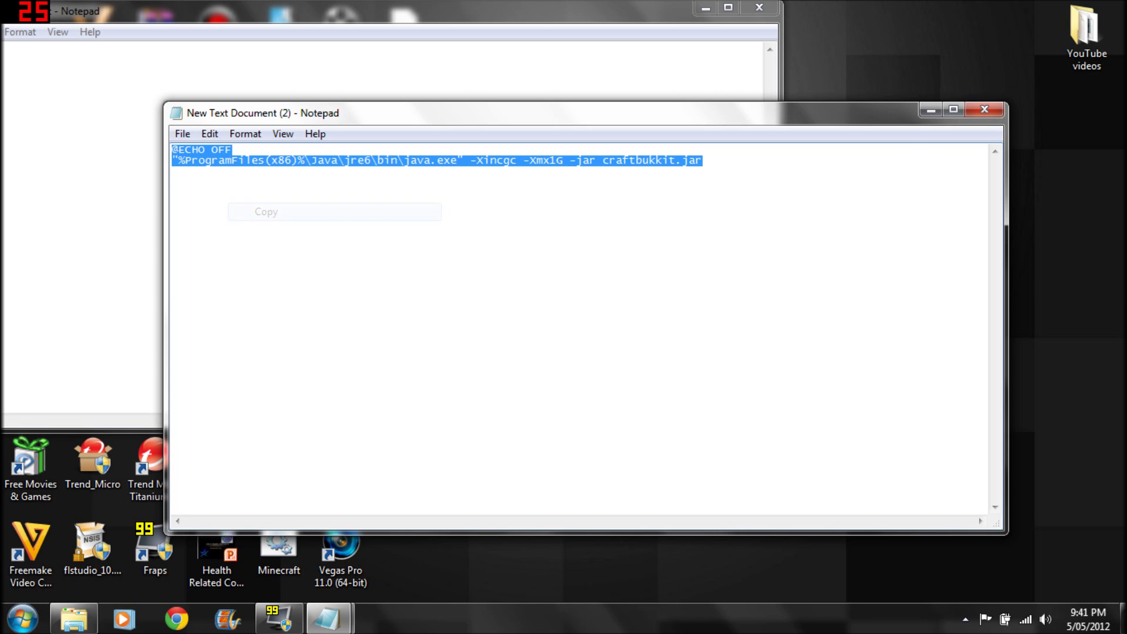
pyautogui.click(984, 110)
pyautogui.rightClick(392, 147)
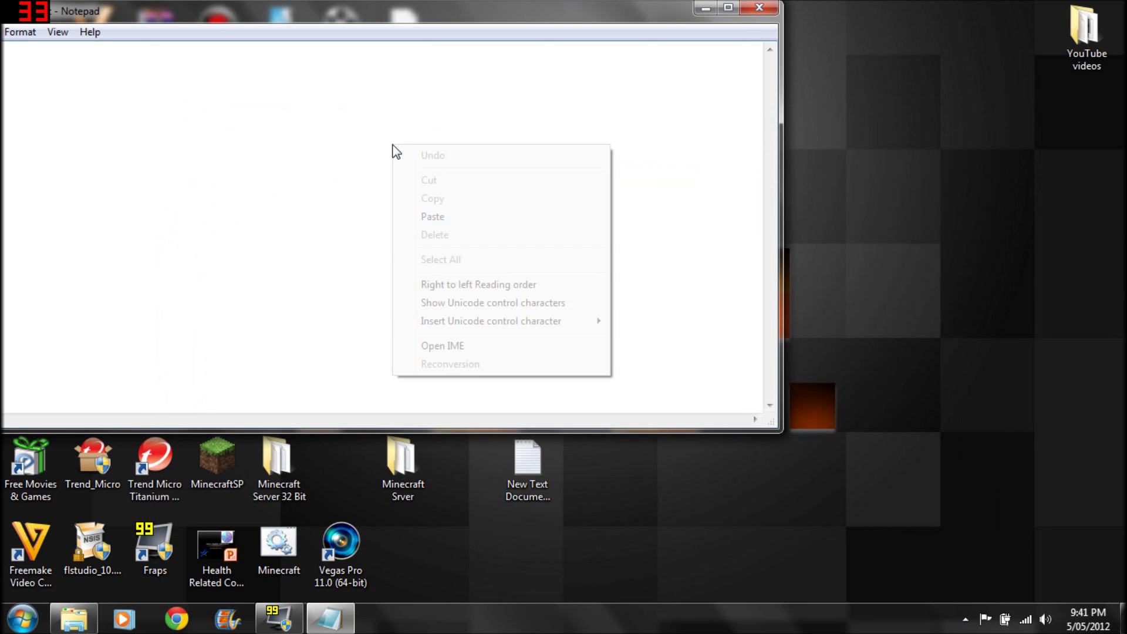
pyautogui.click(441, 217)
# Step: Save the script as run.bat using the All Files type
pyautogui.moveTo(283, 20); pyautogui.dragTo(564, 49)
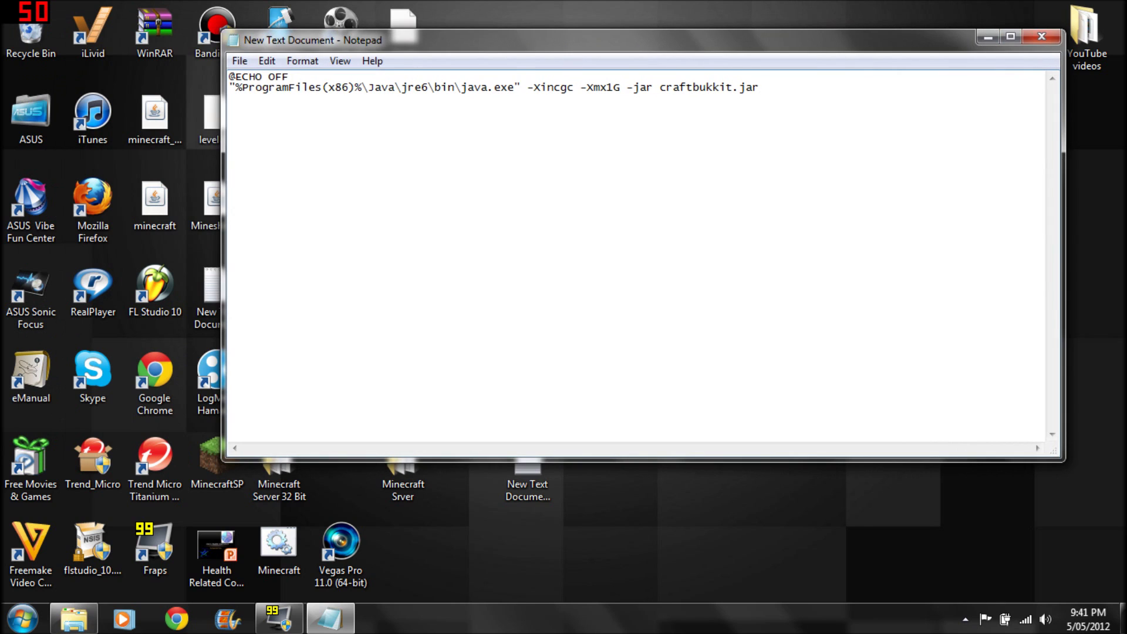
pyautogui.click(237, 61)
pyautogui.click(288, 117)
pyautogui.click(239, 60)
pyautogui.click(277, 130)
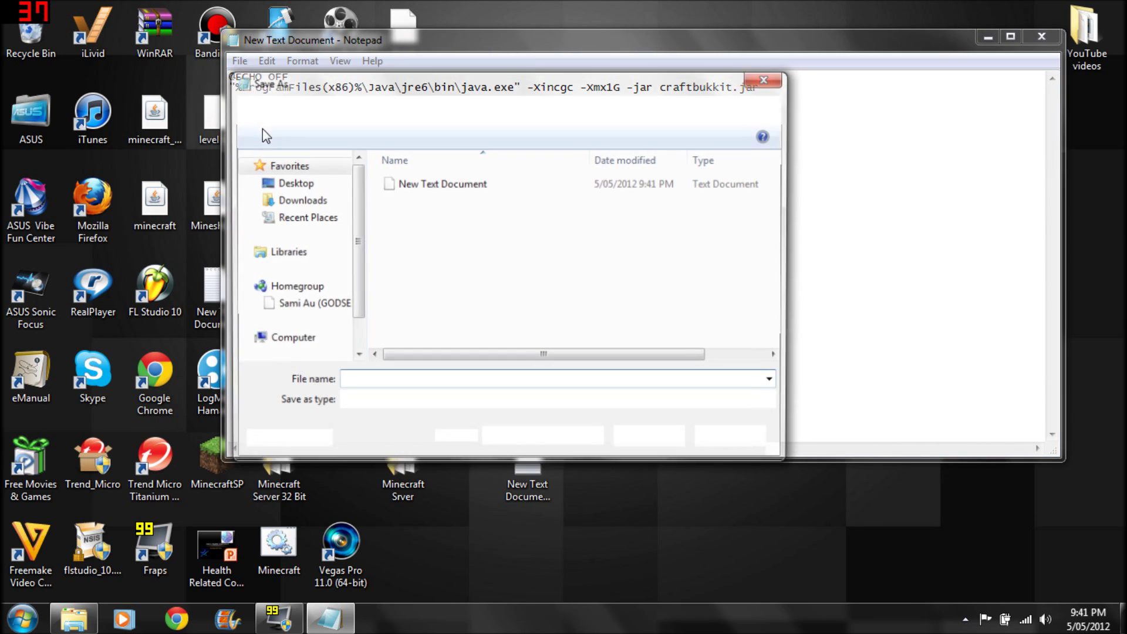
pyautogui.write('run.bat')
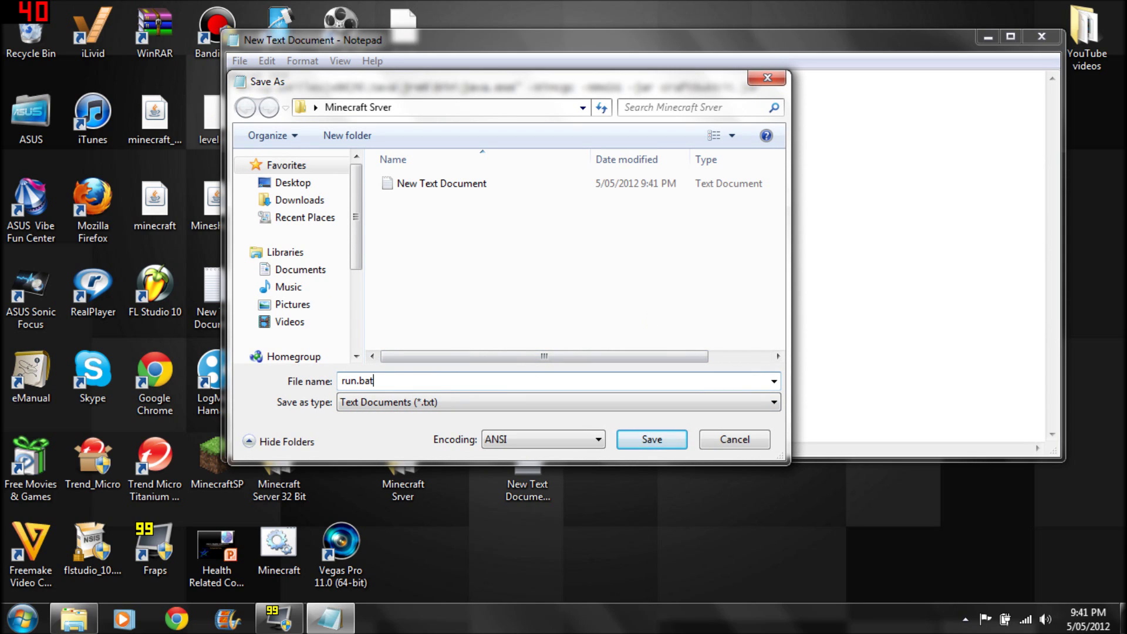
pyautogui.click(409, 404)
pyautogui.click(405, 424)
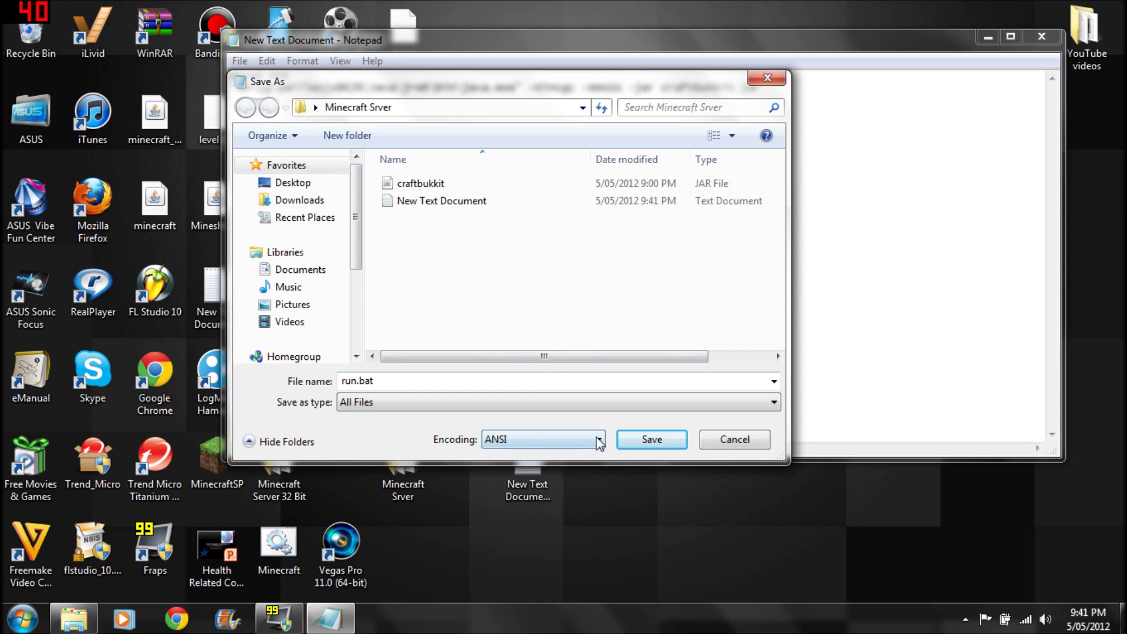
pyautogui.click(649, 441)
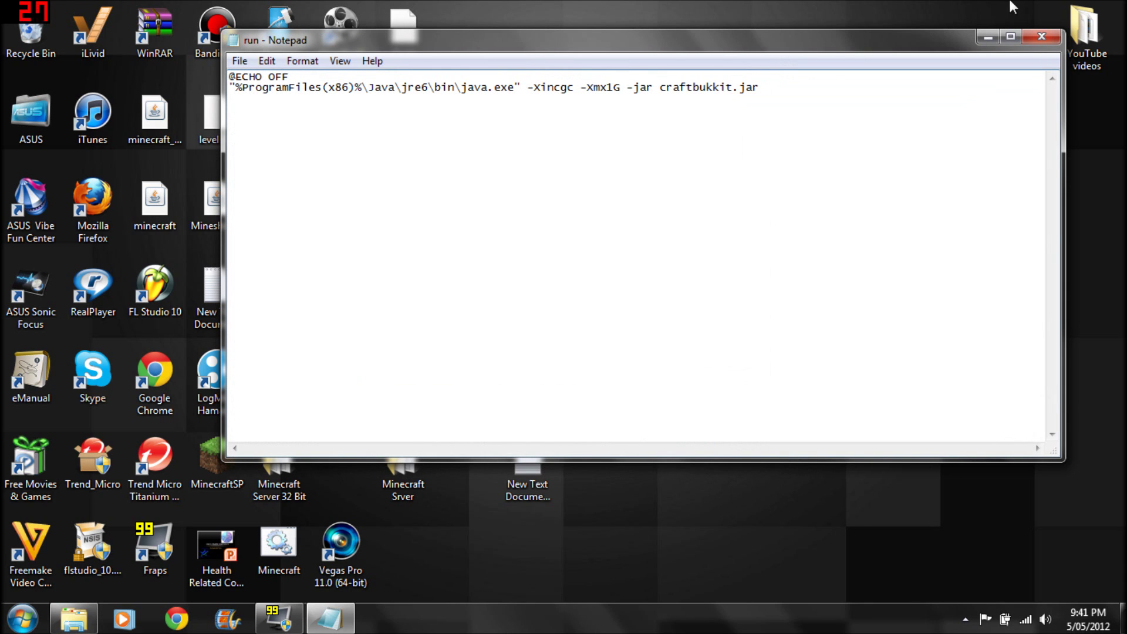
# Step: Close Notepad and launch run.bat from the Minecraft Srver folder to test it
pyautogui.click(1035, 41)
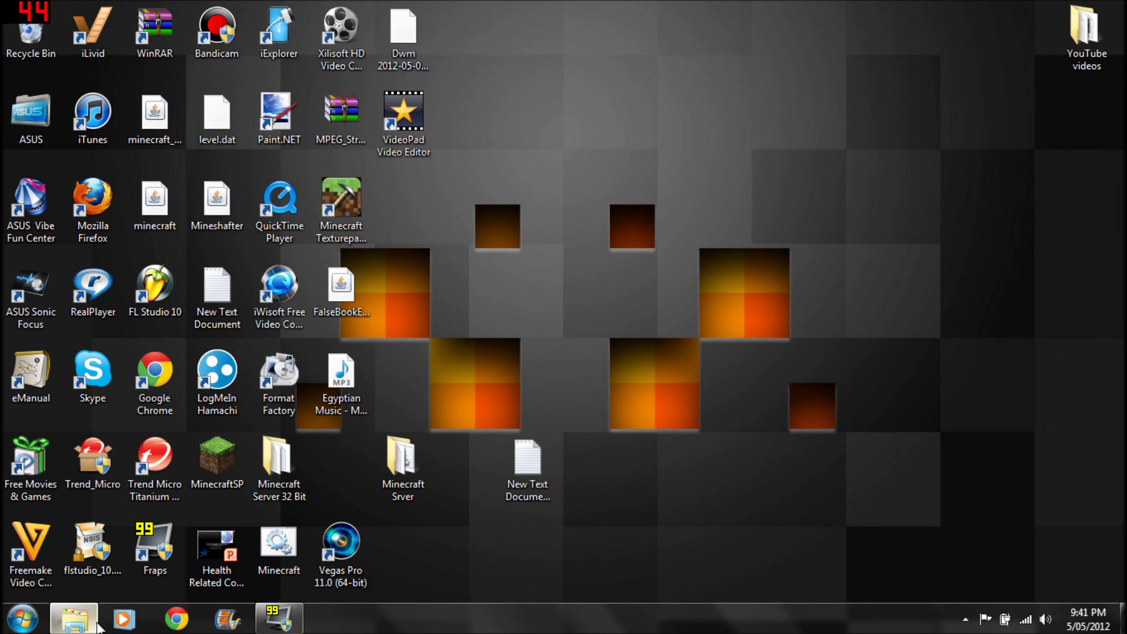
pyautogui.click(74, 619)
pyautogui.click(200, 202)
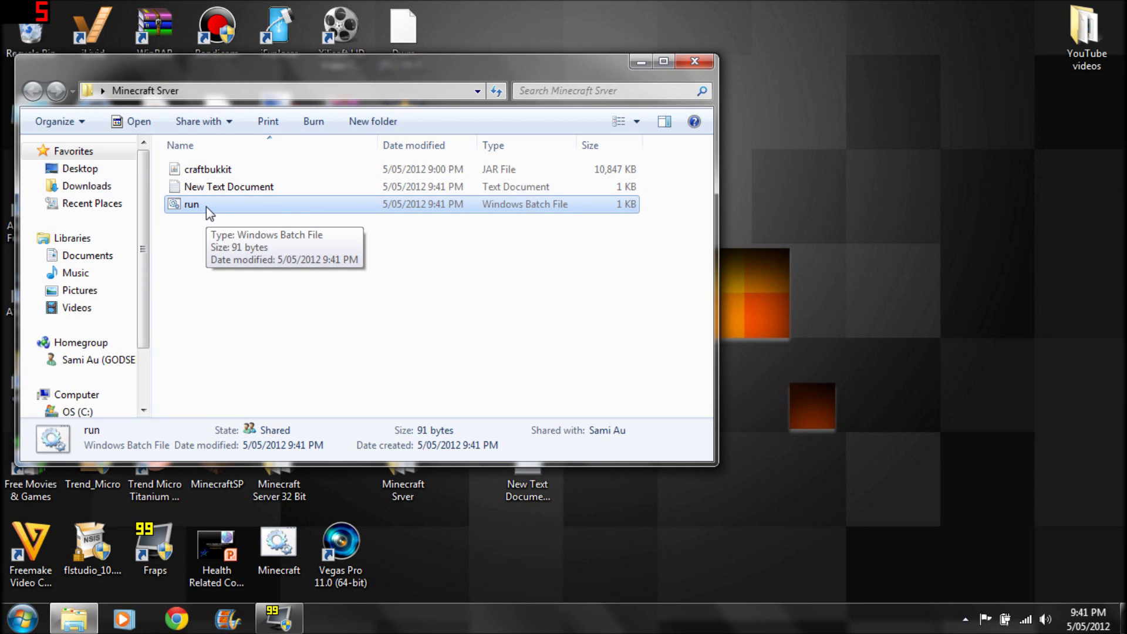
pyautogui.doubleClick(192, 206)
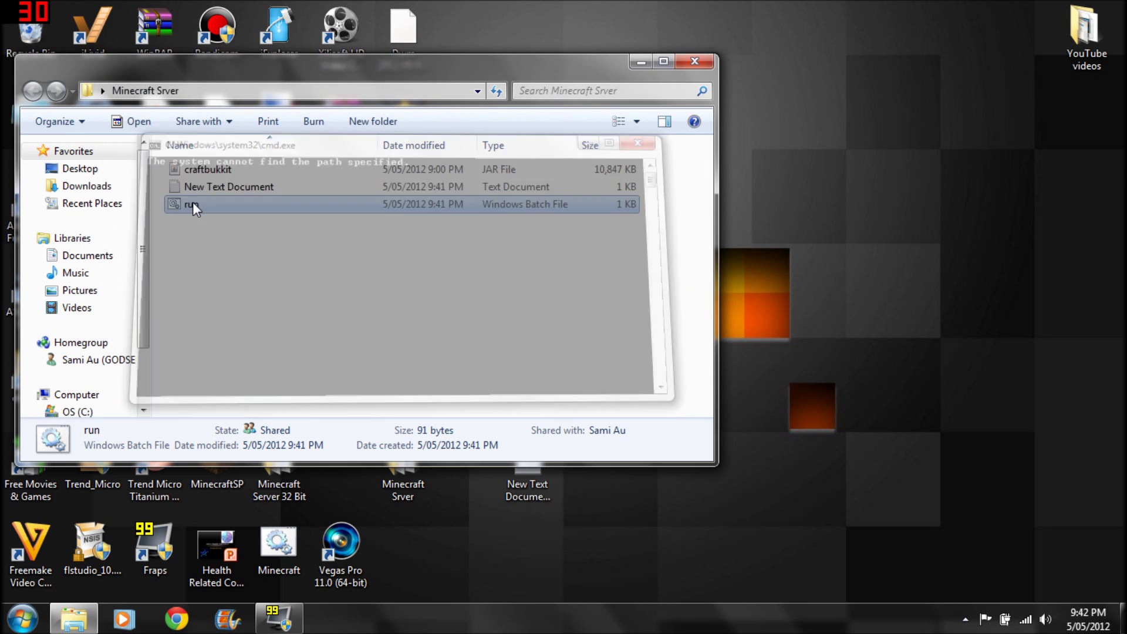
# Step: Edit run.bat to remove '(x86)' from the Java path, then save and close it
pyautogui.rightClick(194, 207)
pyautogui.click(230, 217)
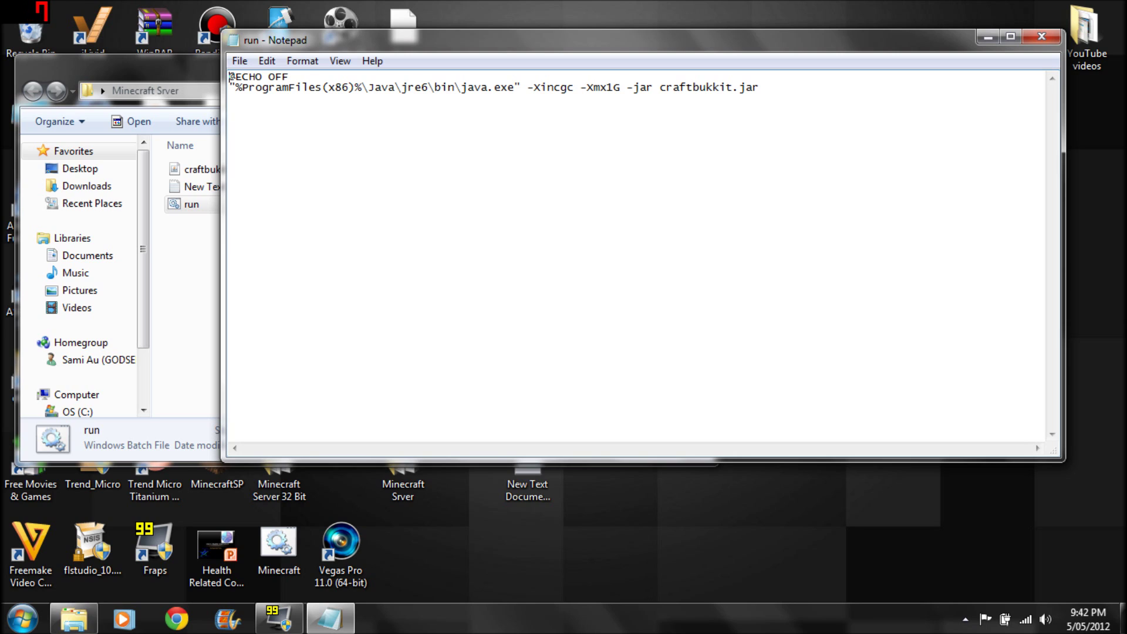
pyautogui.moveTo(350, 87); pyautogui.dragTo(323, 87)
pyautogui.press('Delete')
pyautogui.click(239, 60)
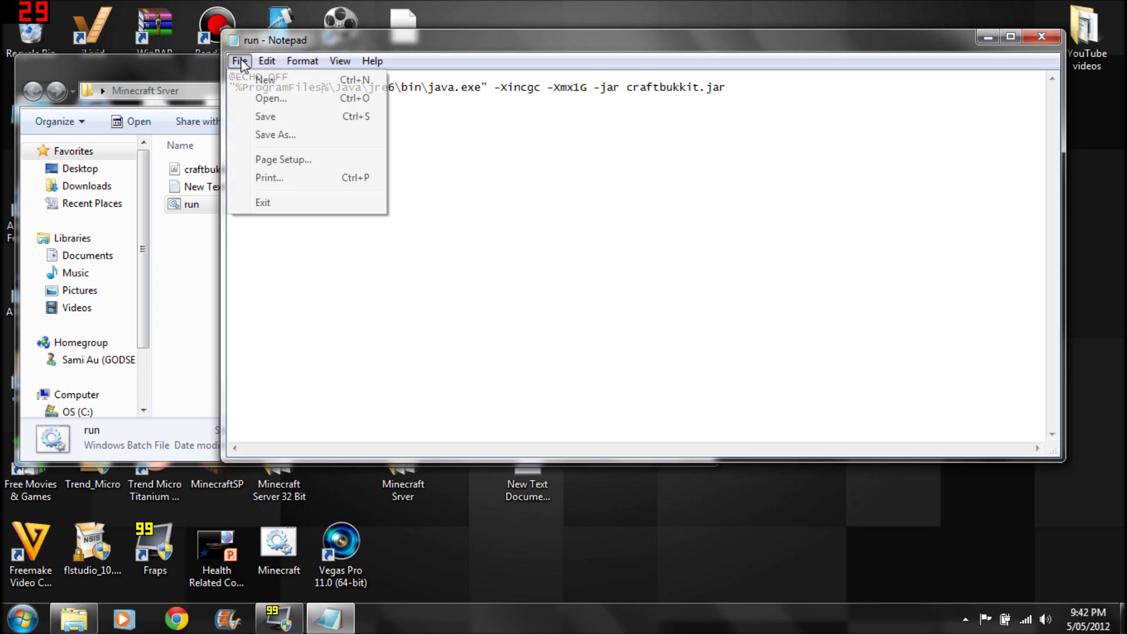
pyautogui.click(265, 116)
pyautogui.click(1041, 38)
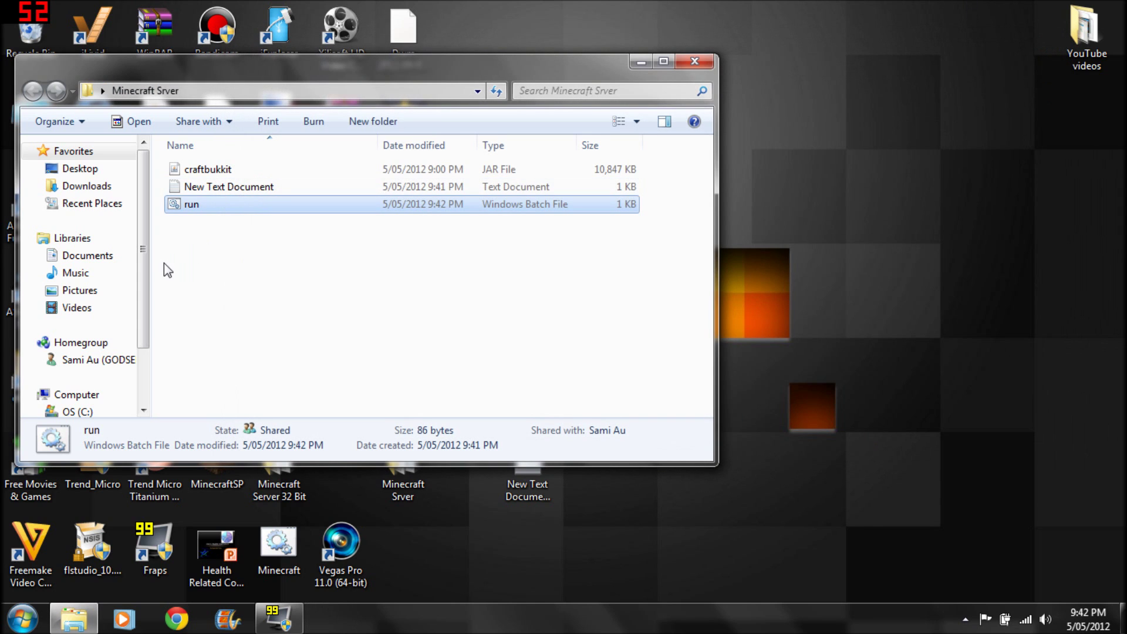
# Step: Run run.bat once so Bukkit generates its world and config files, then shut it down with 'stop'
pyautogui.doubleClick(207, 206)
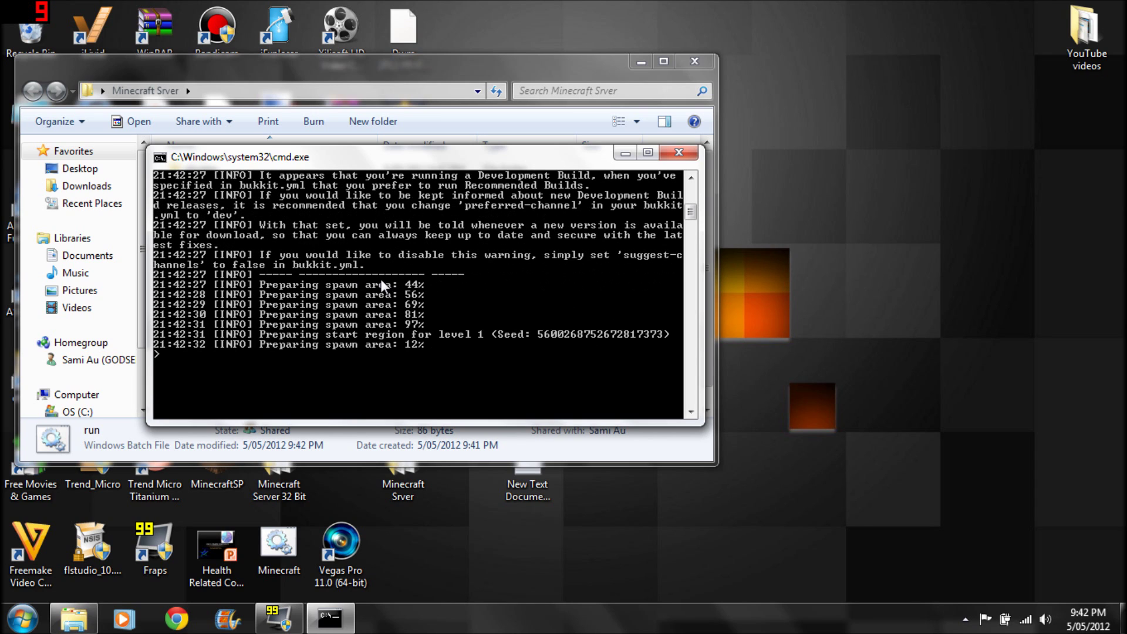
pyautogui.scroll(-4, 381, 279)
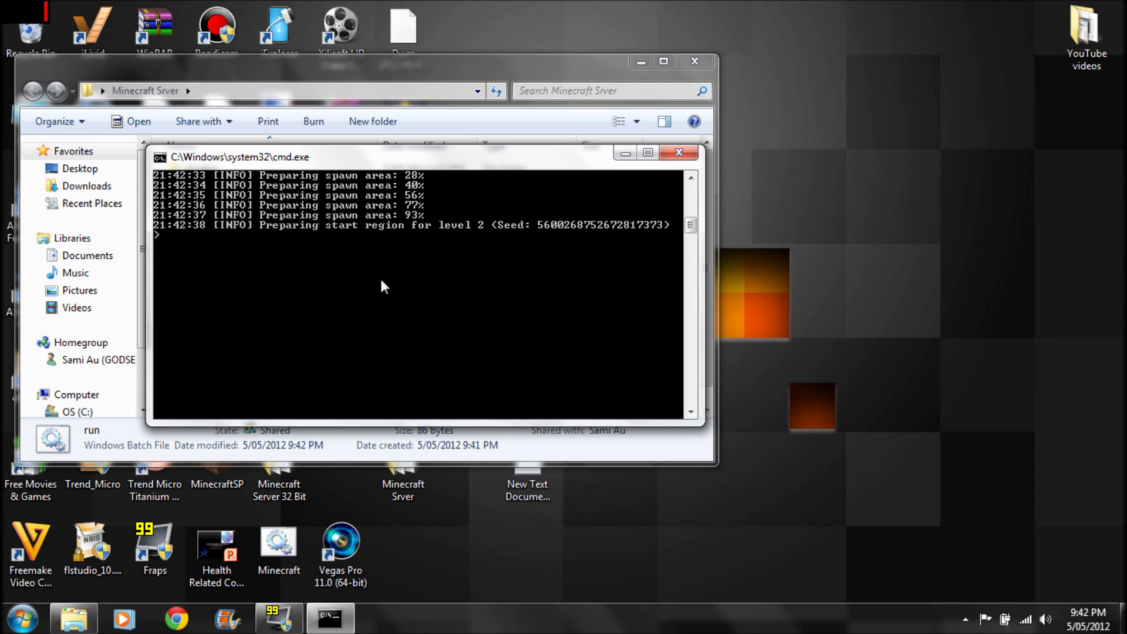
pyautogui.scroll(-2, 382, 286)
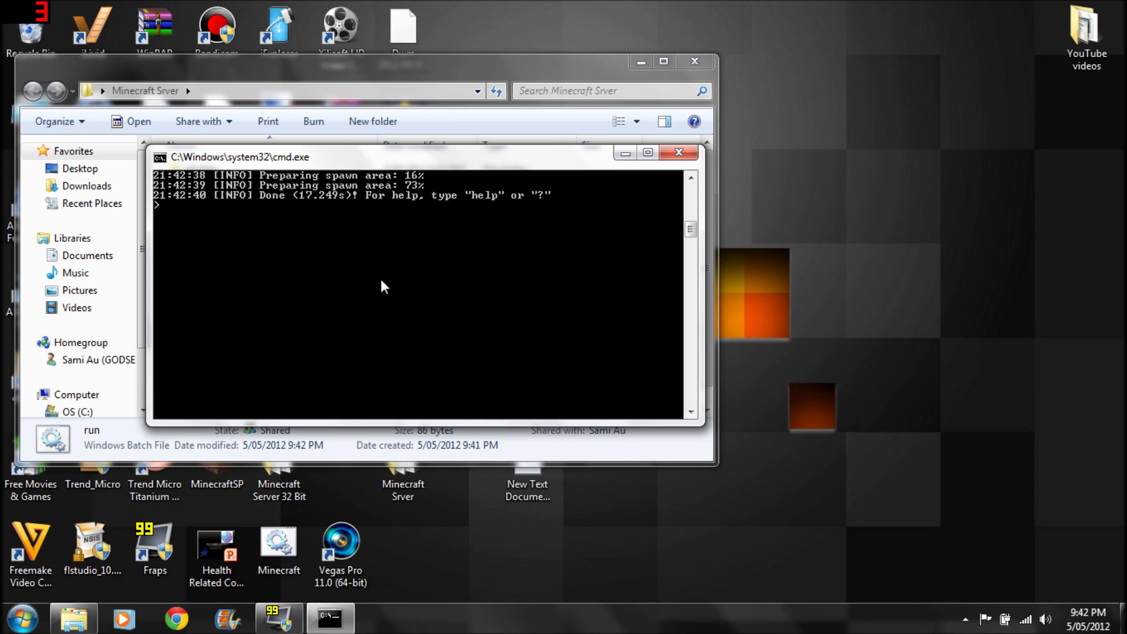
pyautogui.scroll(3, 381, 281)
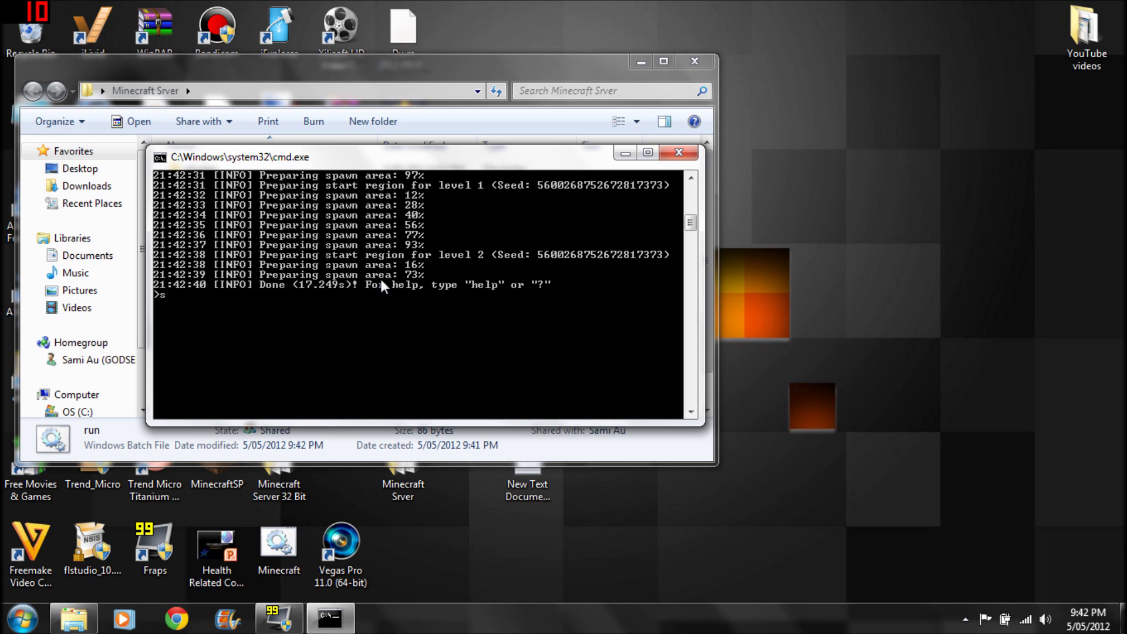
pyautogui.write('top')
pyautogui.press('Return')
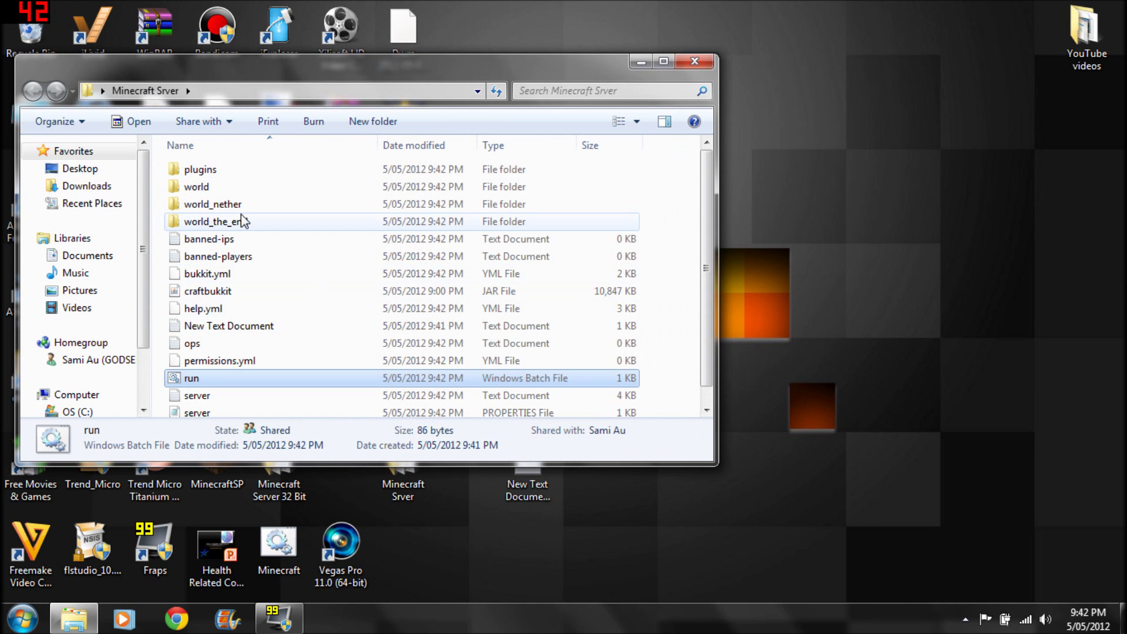
pyautogui.rightClick(226, 380)
# Step: Edit run.bat so the memory flag reads -Xmx6036, save it, and close Notepad
pyautogui.click(261, 217)
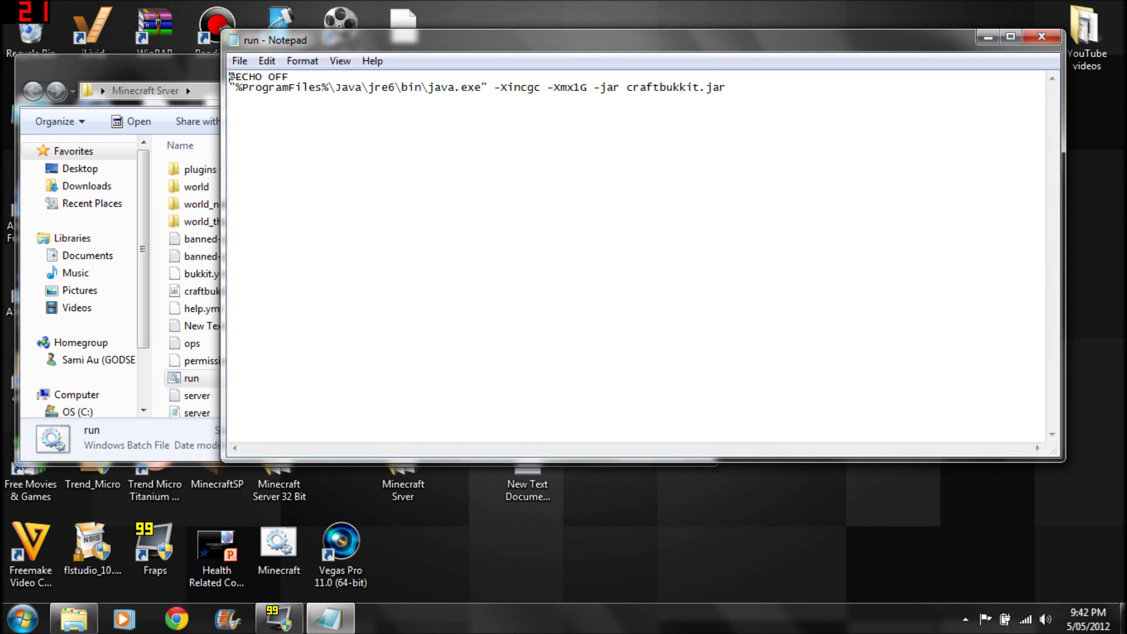
pyautogui.click(579, 87)
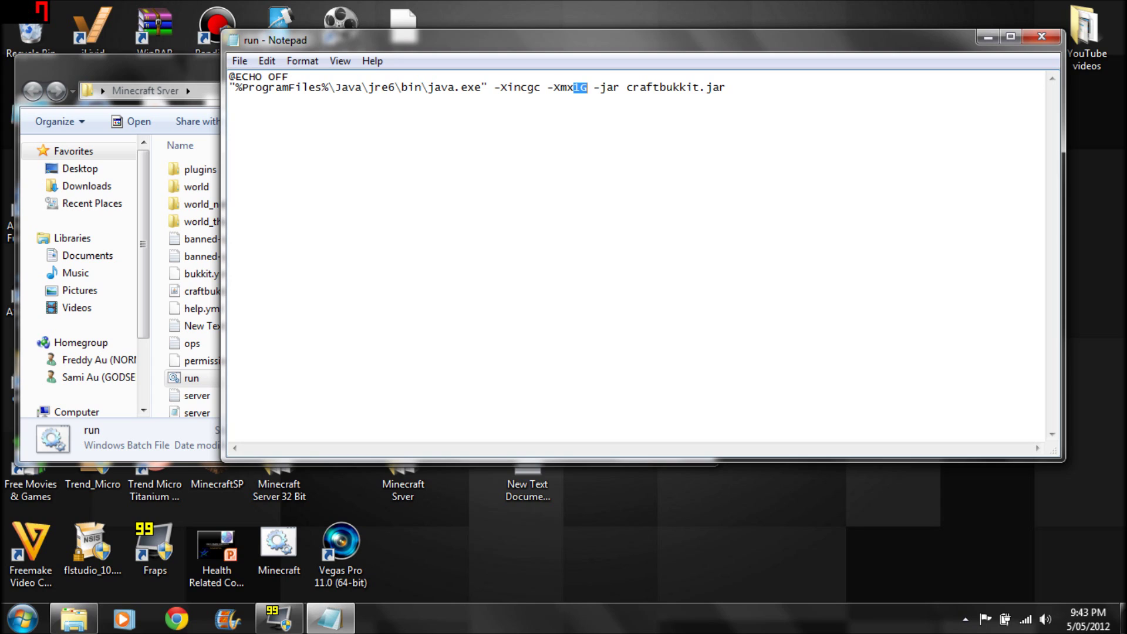
pyautogui.write('6036')
pyautogui.click(240, 60)
pyautogui.click(297, 122)
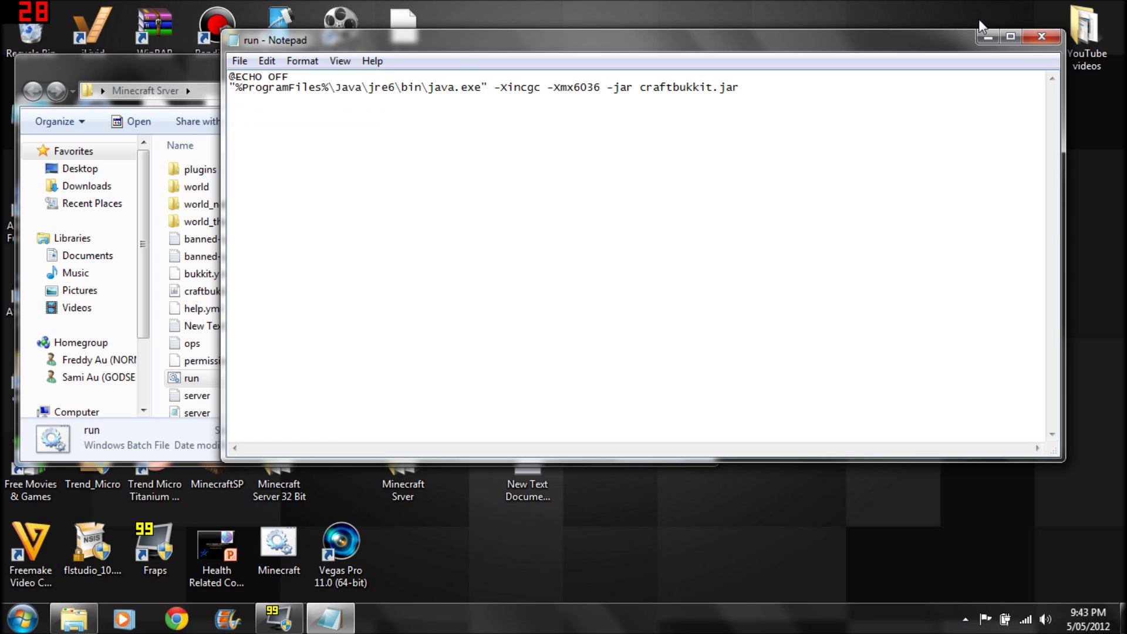
pyautogui.click(1041, 36)
pyautogui.scroll(-1, 236, 343)
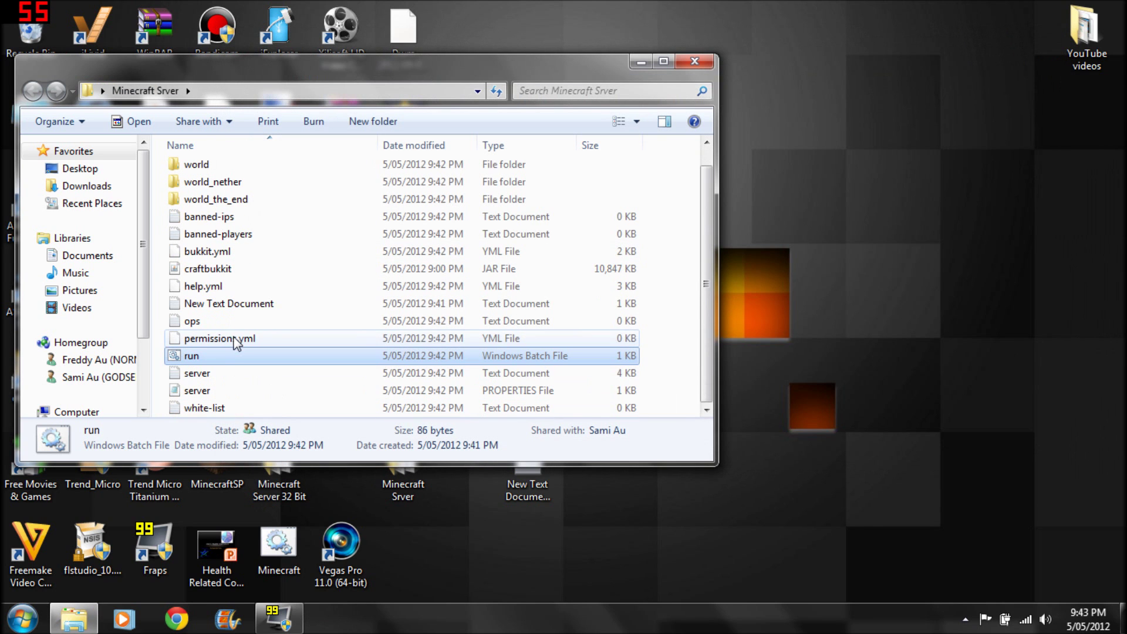
# Step: In server.properties, set online-mode to false and motd to 'SuperDangerGamer Test'
pyautogui.doubleClick(196, 392)
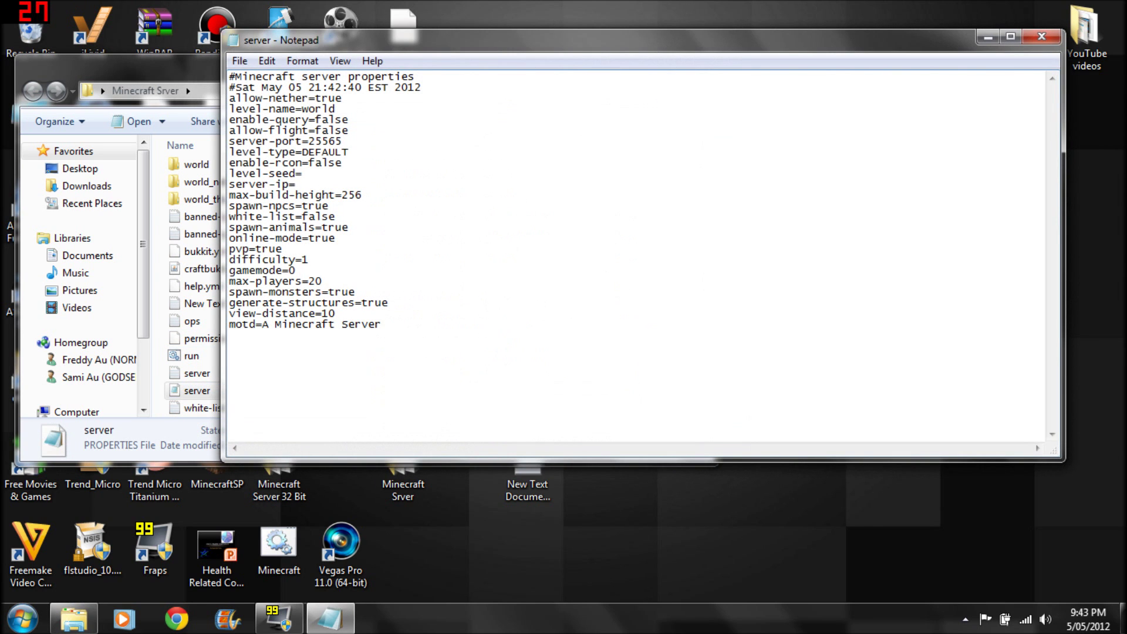
pyautogui.click(336, 238)
pyautogui.hotkey('shift', 'Left')
pyautogui.hotkey('shift', 'Left')
pyautogui.write('false')
pyautogui.doubleClick(316, 281)
pyautogui.click(229, 336)
pyautogui.moveTo(382, 324); pyautogui.dragTo(262, 324)
pyautogui.write('Super')
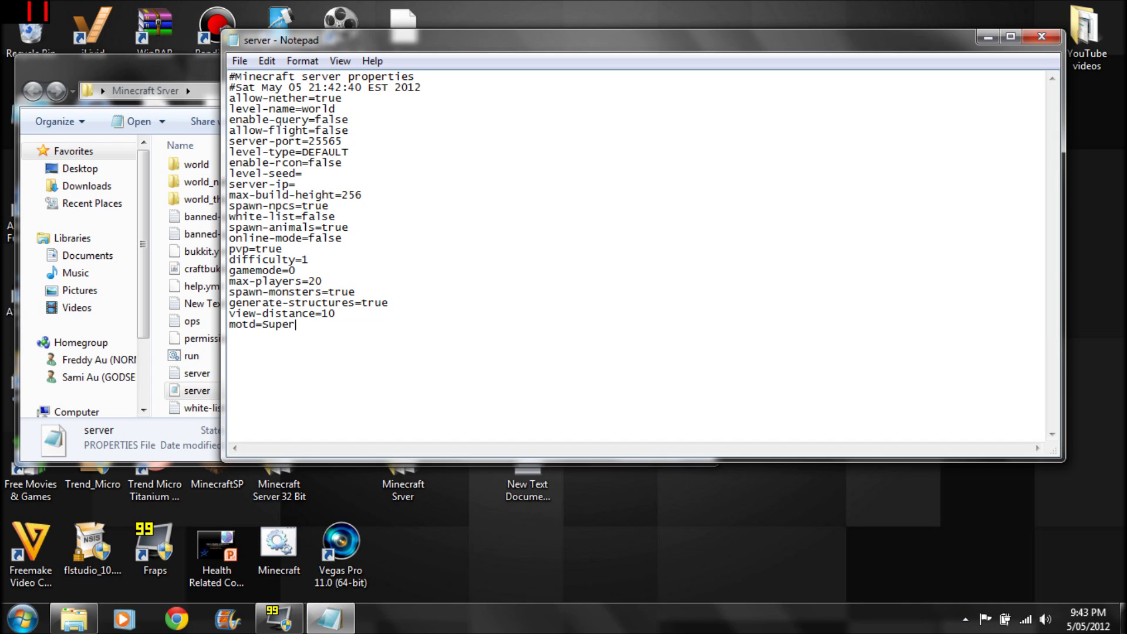
pyautogui.write('DangerGa')
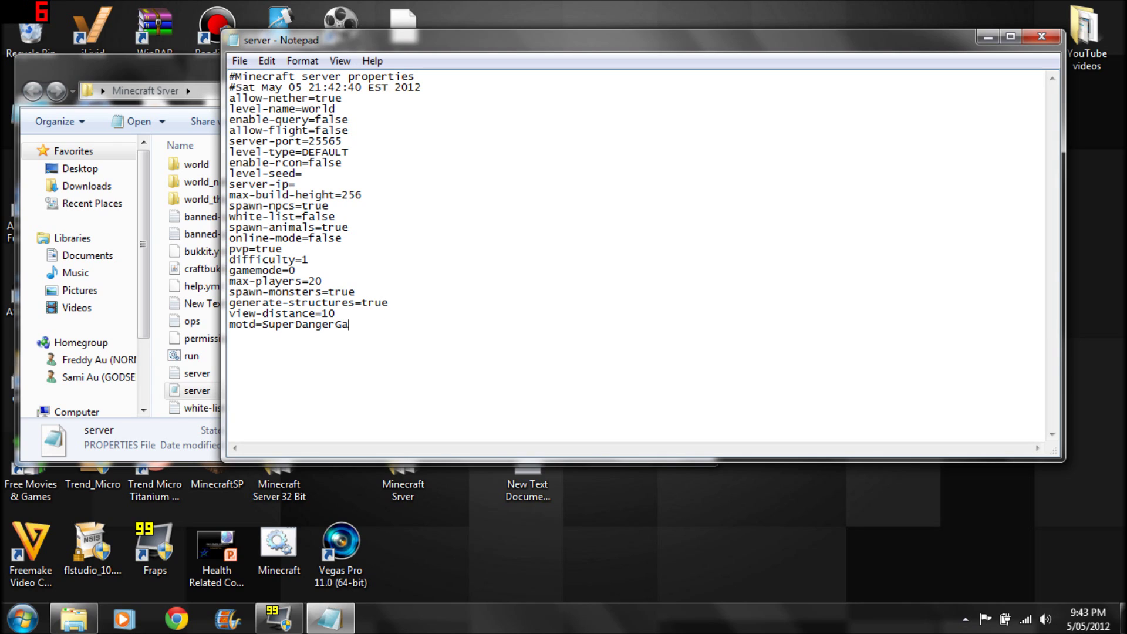
pyautogui.write('mer Test')
# Step: Save server.properties, reopen it to verify the changes, and close the server folder window
pyautogui.click(240, 61)
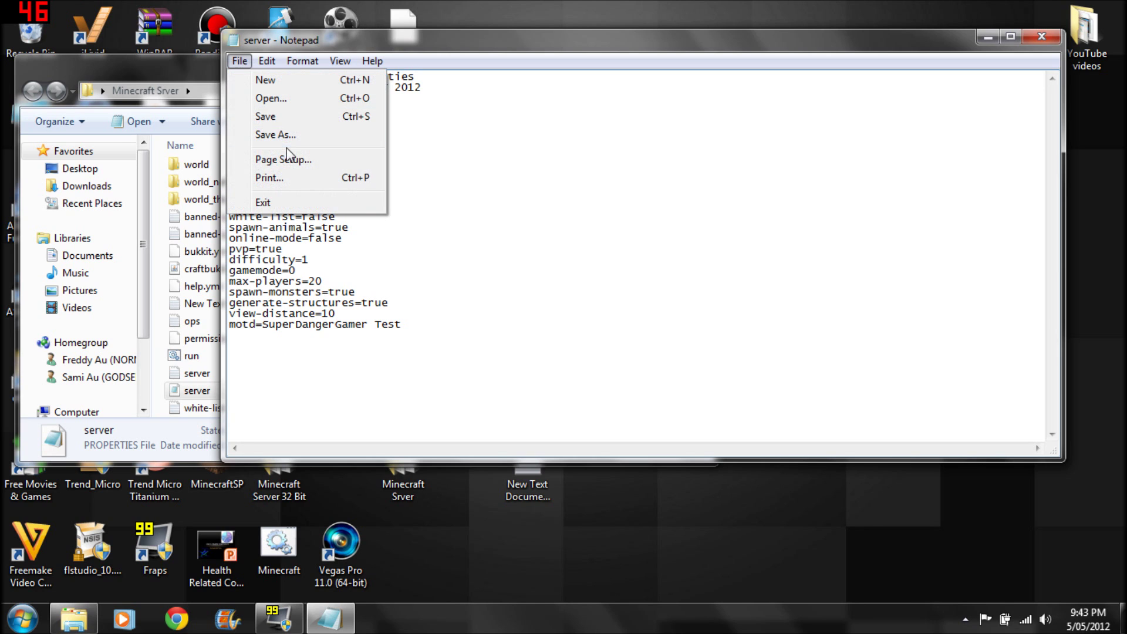
pyautogui.click(287, 116)
pyautogui.click(1042, 37)
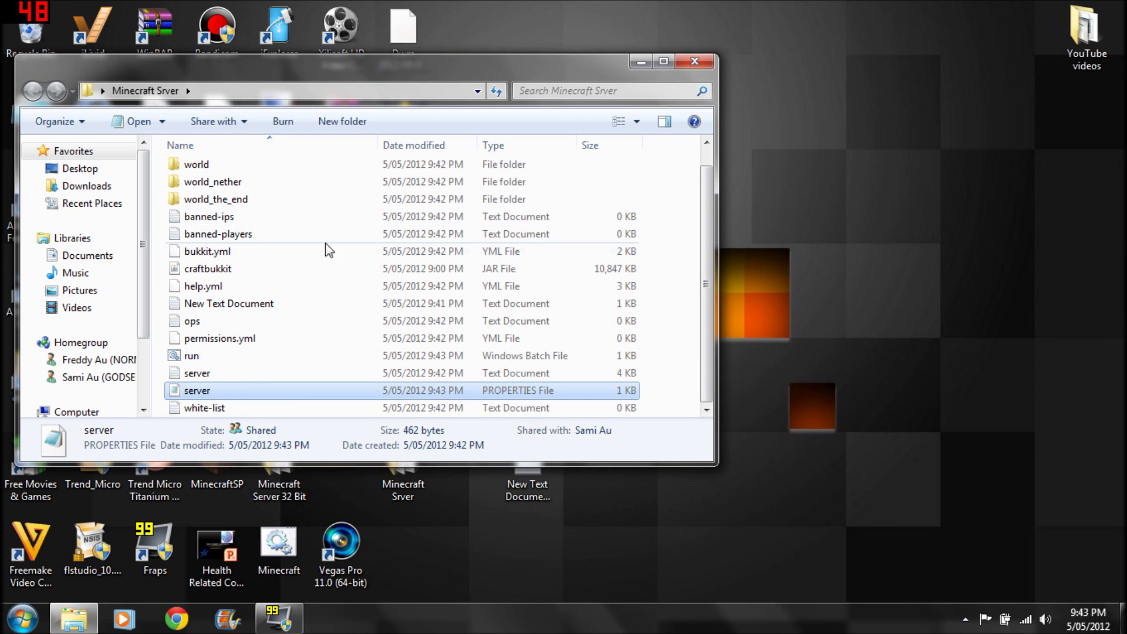
pyautogui.doubleClick(200, 390)
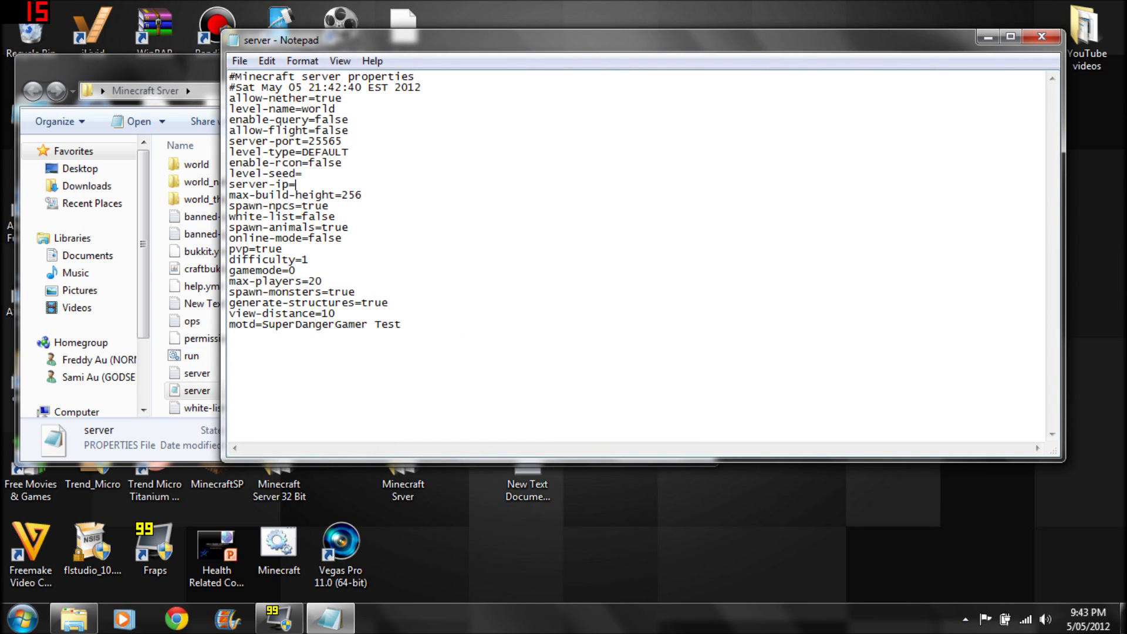
pyautogui.click(1040, 31)
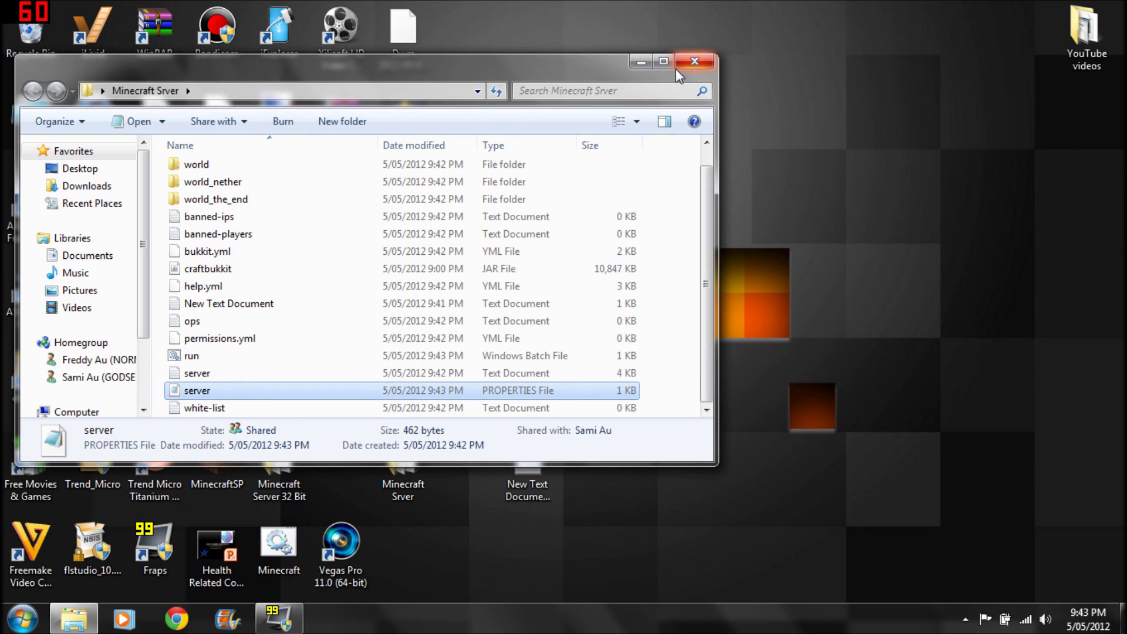
pyautogui.doubleClick(247, 391)
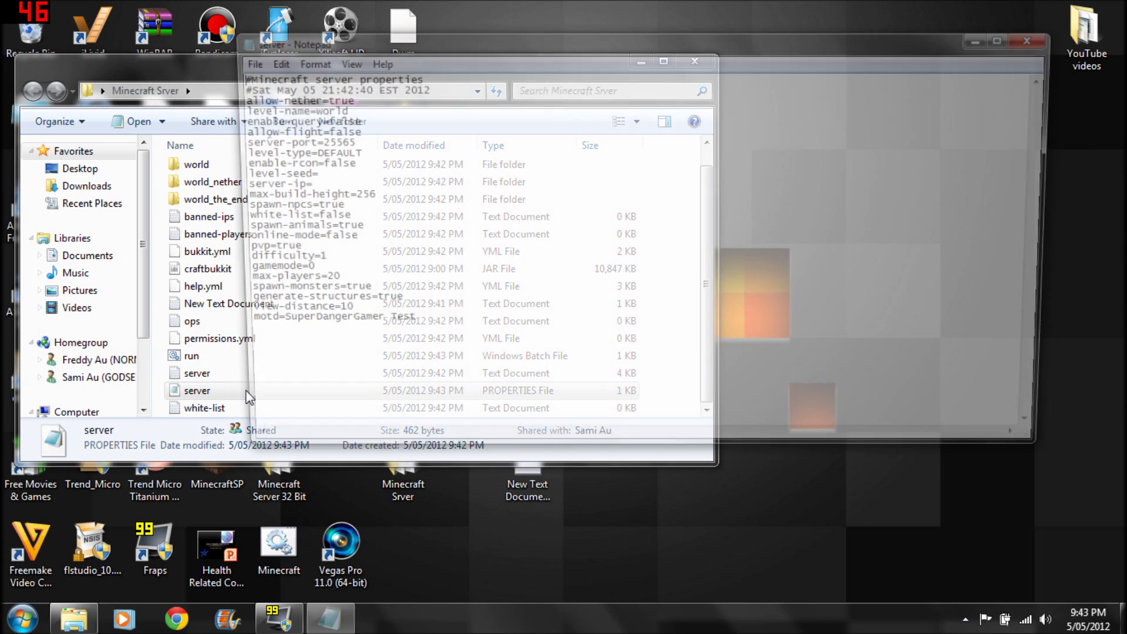
pyautogui.moveTo(531, 46); pyautogui.dragTo(860, 128)
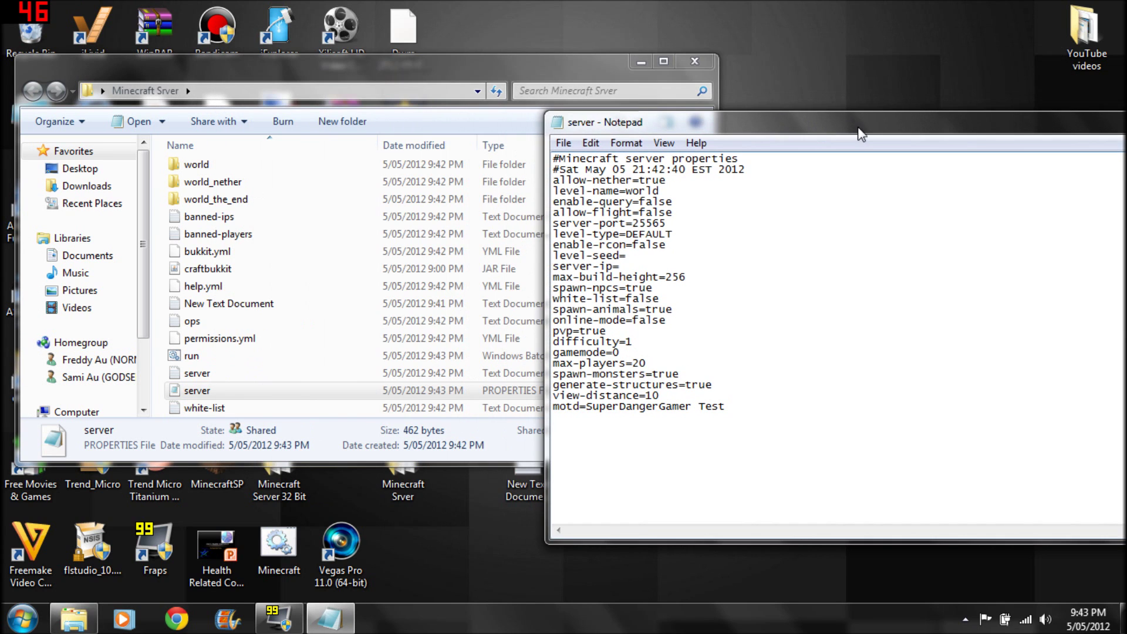
pyautogui.click(706, 61)
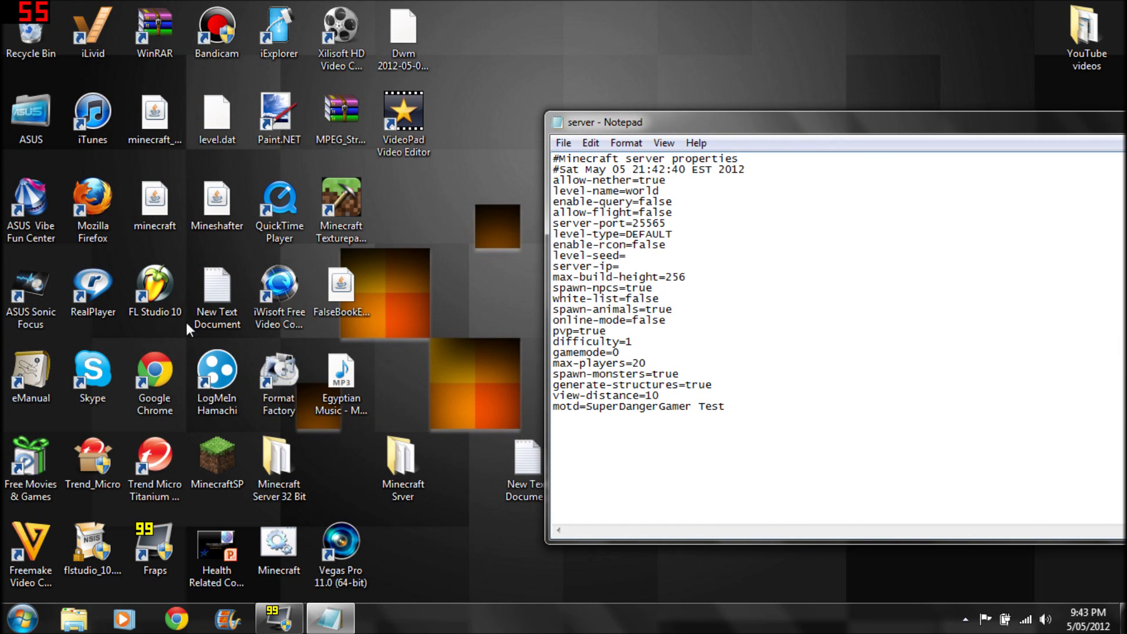
pyautogui.click(233, 371)
pyautogui.doubleClick(234, 371)
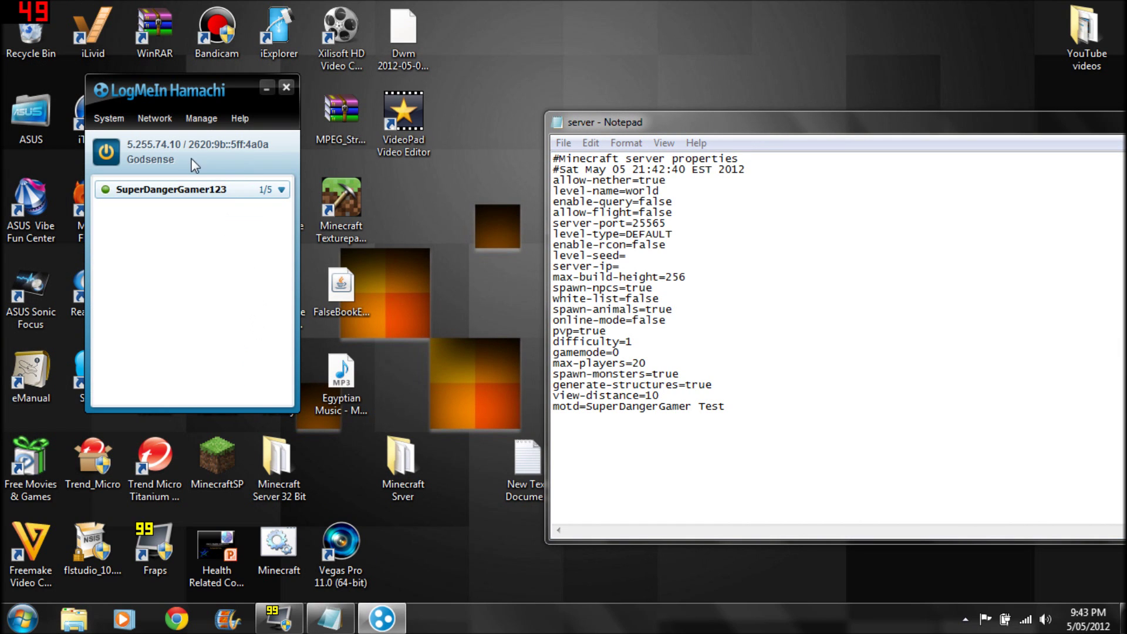
pyautogui.click(142, 142)
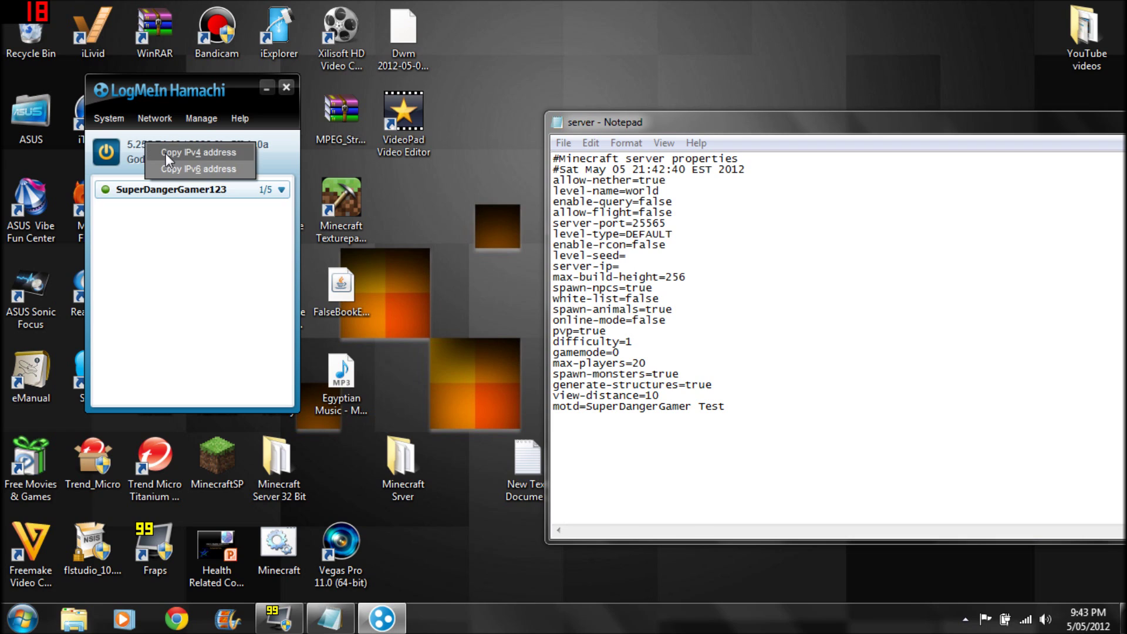
pyautogui.click(165, 153)
pyautogui.click(152, 149)
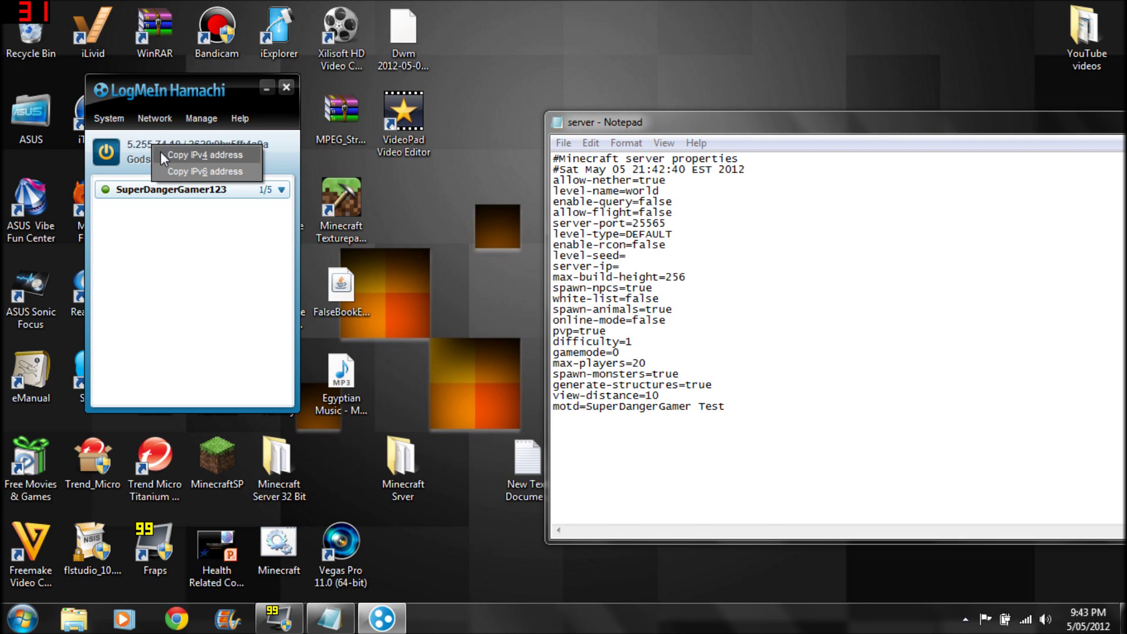
pyautogui.click(206, 153)
# Step: Paste the Hamachi address after server-ip= in server.properties, save, and close the file
pyautogui.click(623, 266)
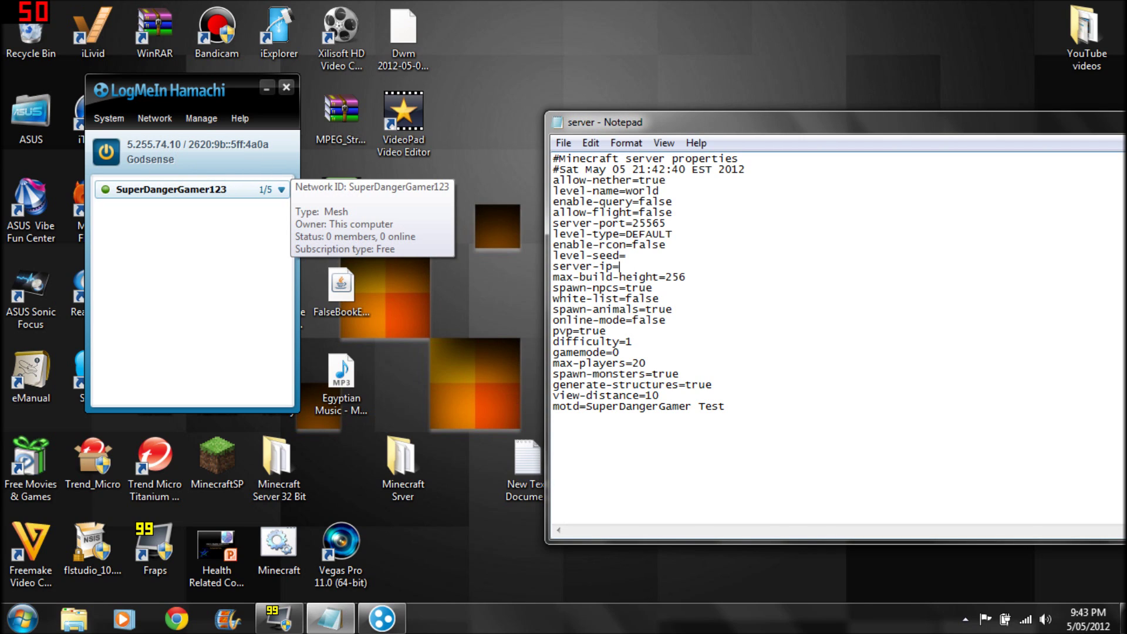
pyautogui.rightClick(623, 265)
pyautogui.click(669, 339)
pyautogui.click(563, 143)
pyautogui.click(605, 199)
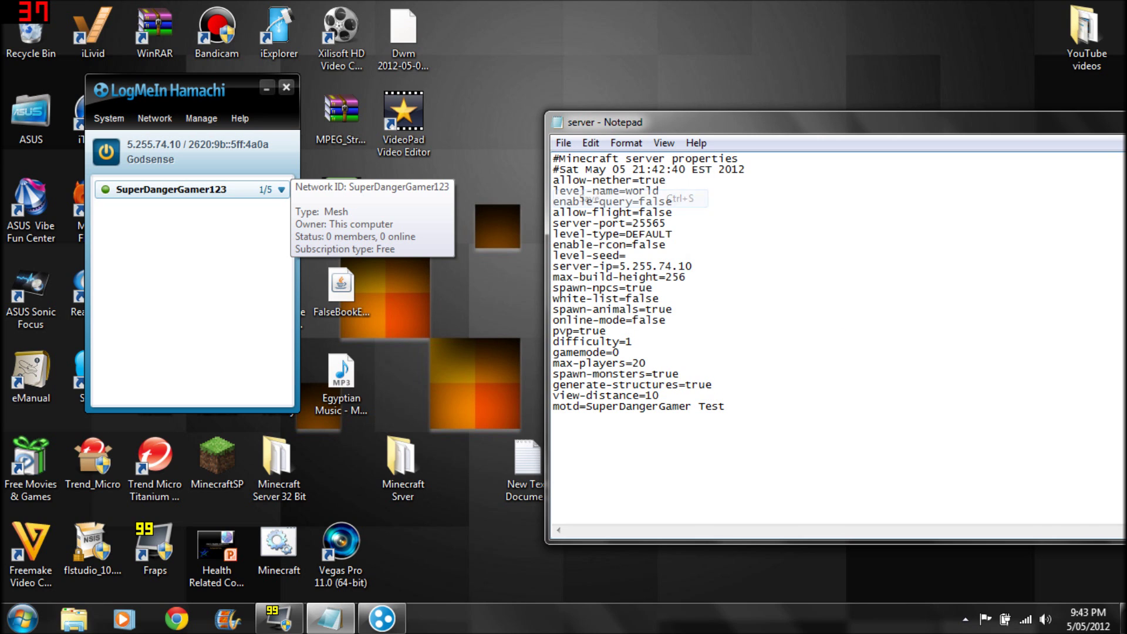
pyautogui.moveTo(669, 122); pyautogui.dragTo(274, 125)
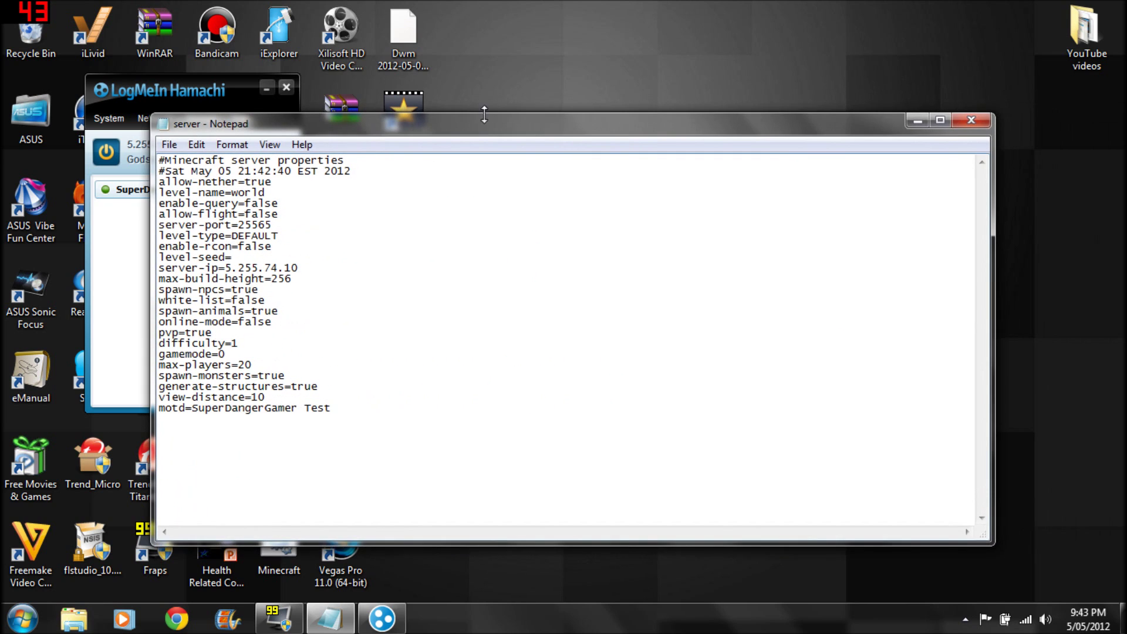
pyautogui.click(976, 125)
# Step: Launch the server from the Minecraft Srver folder and close the console showing heap errors
pyautogui.click(398, 465)
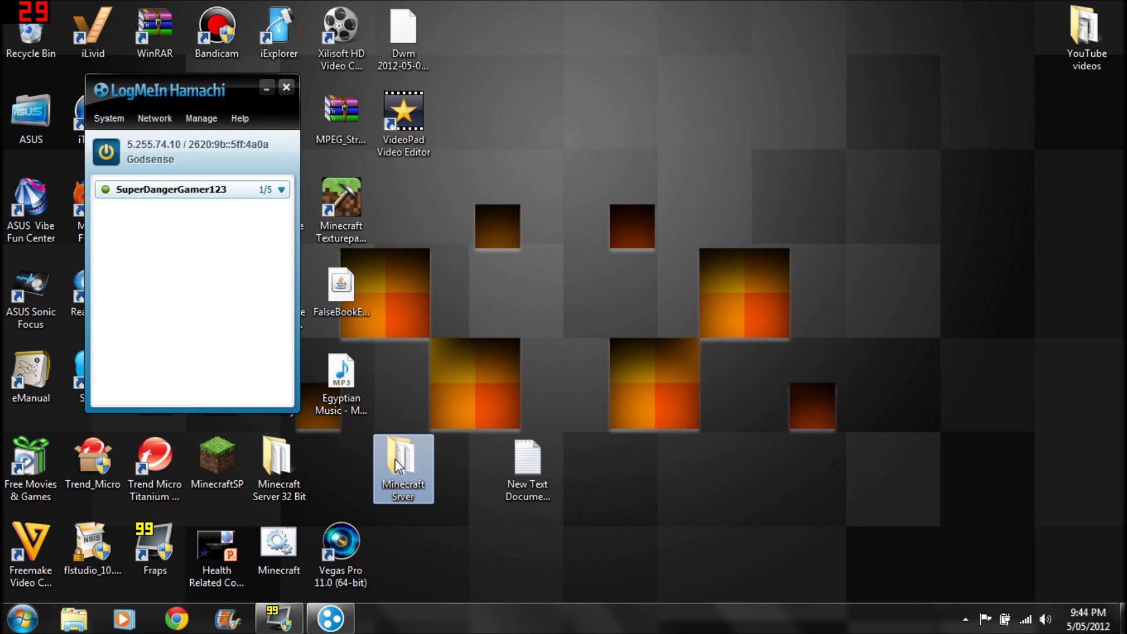
pyautogui.doubleClick(398, 465)
pyautogui.doubleClick(193, 379)
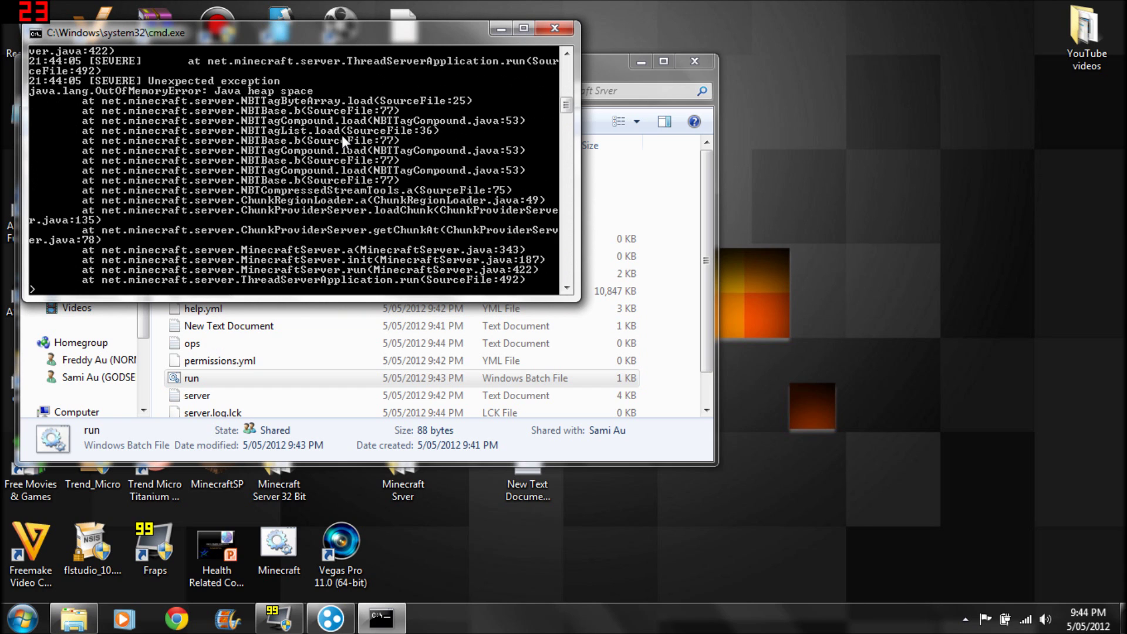
pyautogui.click(554, 28)
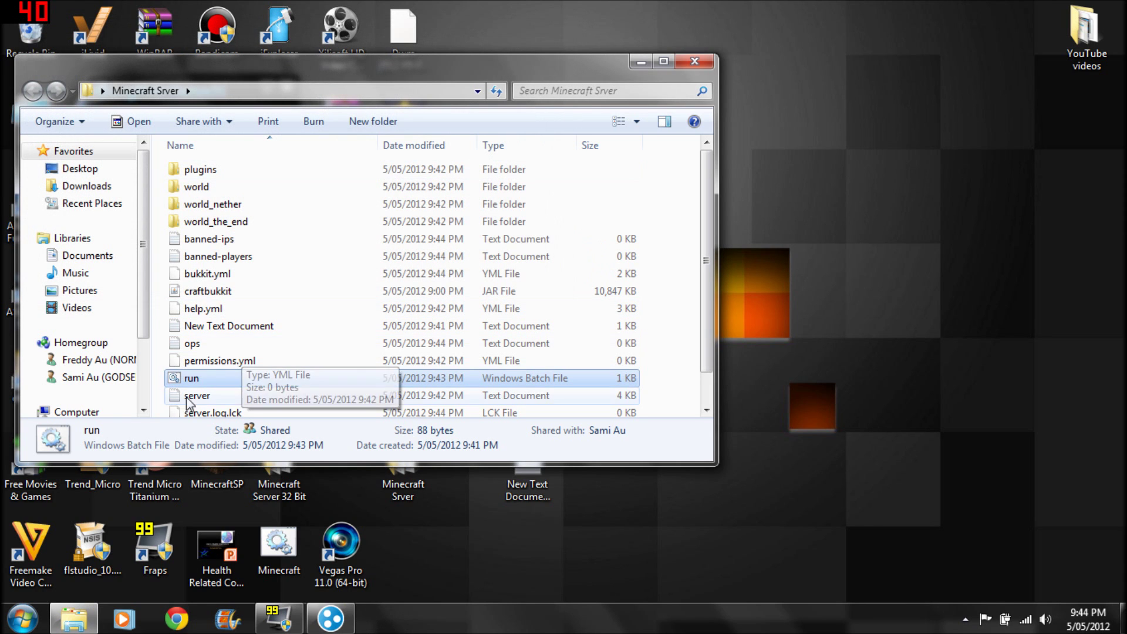
# Step: Change the run file's memory flag from -Xmx6036 to -Xmx2024 and save it
pyautogui.rightClick(204, 378)
pyautogui.click(246, 218)
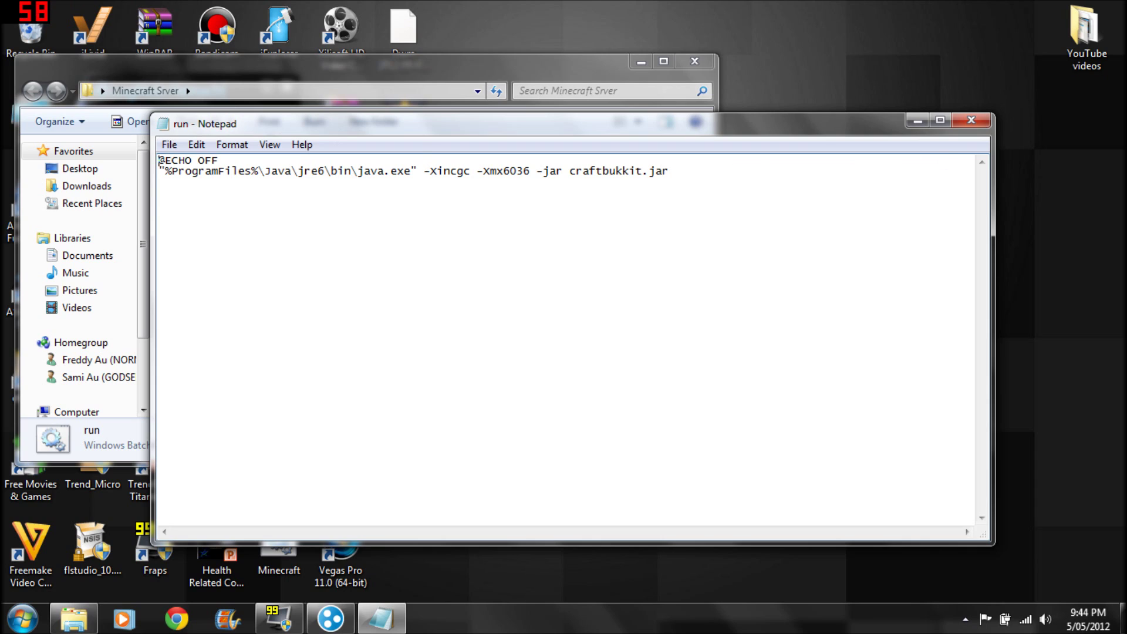
pyautogui.moveTo(531, 171)
pyautogui.mouseDown()
pyautogui.moveTo(496, 170)
pyautogui.moveTo(510, 170)
pyautogui.mouseUp()
pyautogui.write('2')
pyautogui.press('BackSpace')
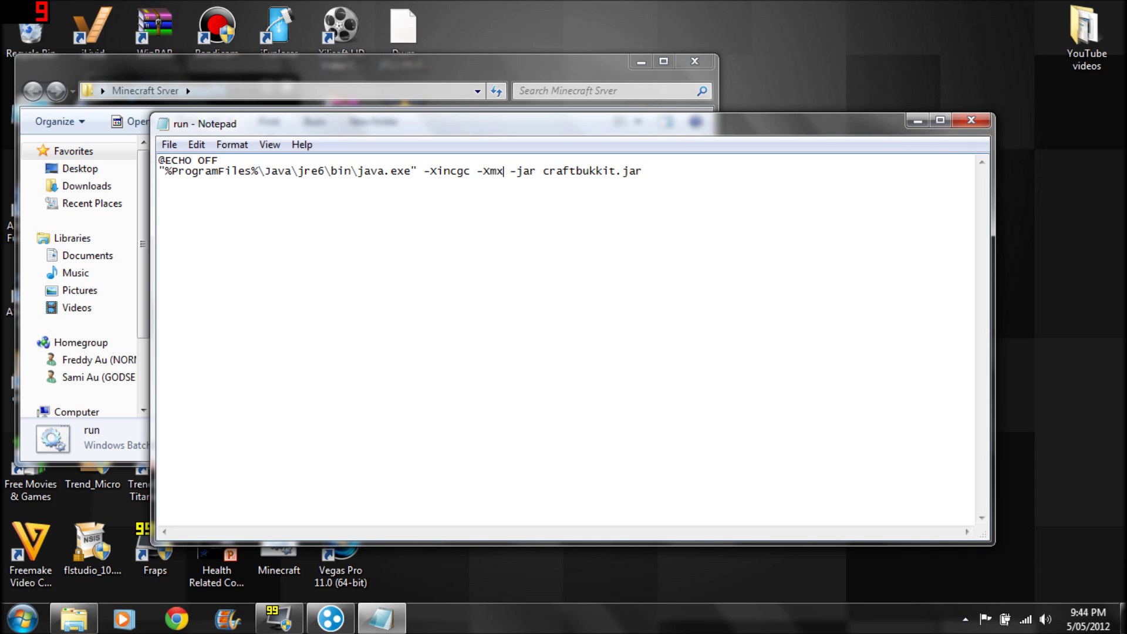
pyautogui.write('2024')
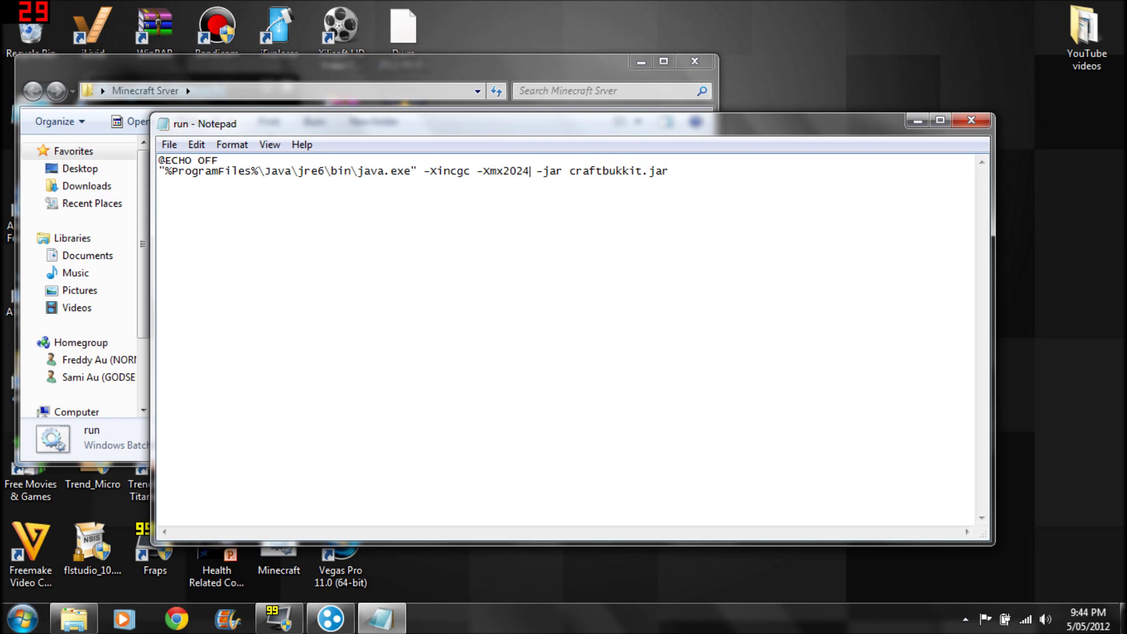
pyautogui.click(170, 145)
pyautogui.click(200, 200)
pyautogui.click(972, 120)
# Step: Relaunch the server, review the console output, and close the still-failing console
pyautogui.doubleClick(193, 378)
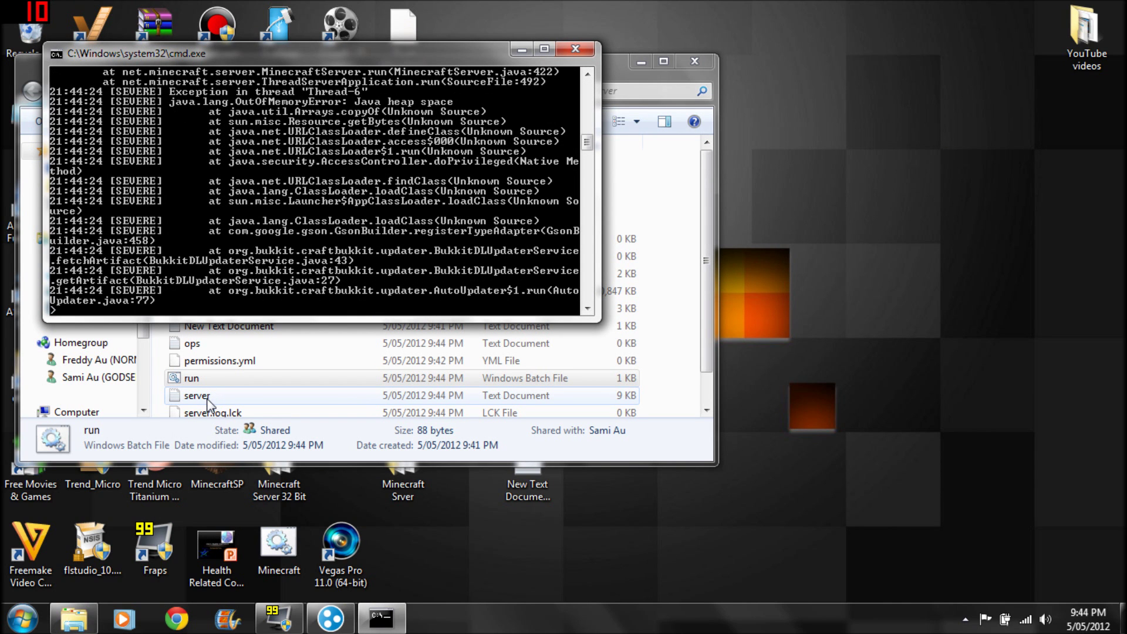
pyautogui.scroll(2, 427, 269)
pyautogui.scroll(2, 427, 268)
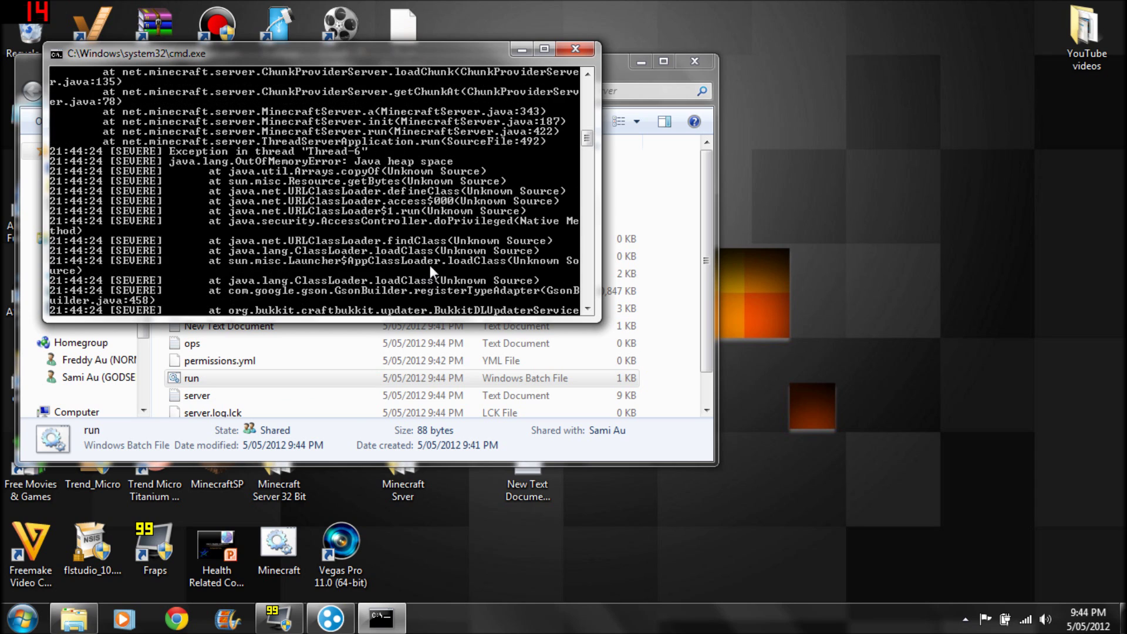
pyautogui.scroll(5, 466, 155)
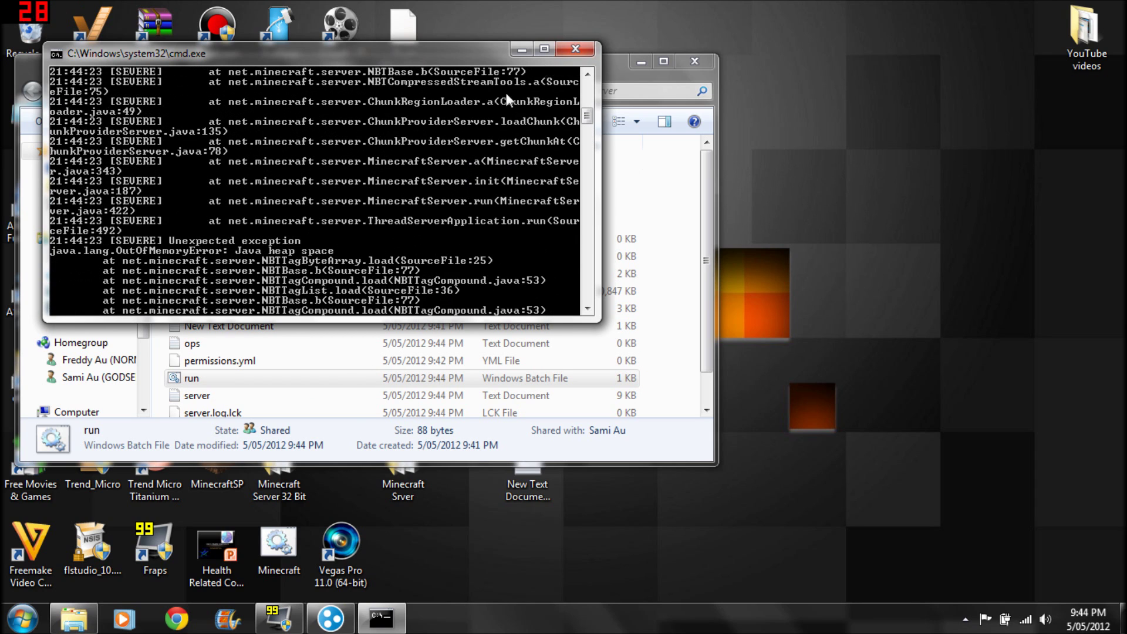
pyautogui.click(584, 50)
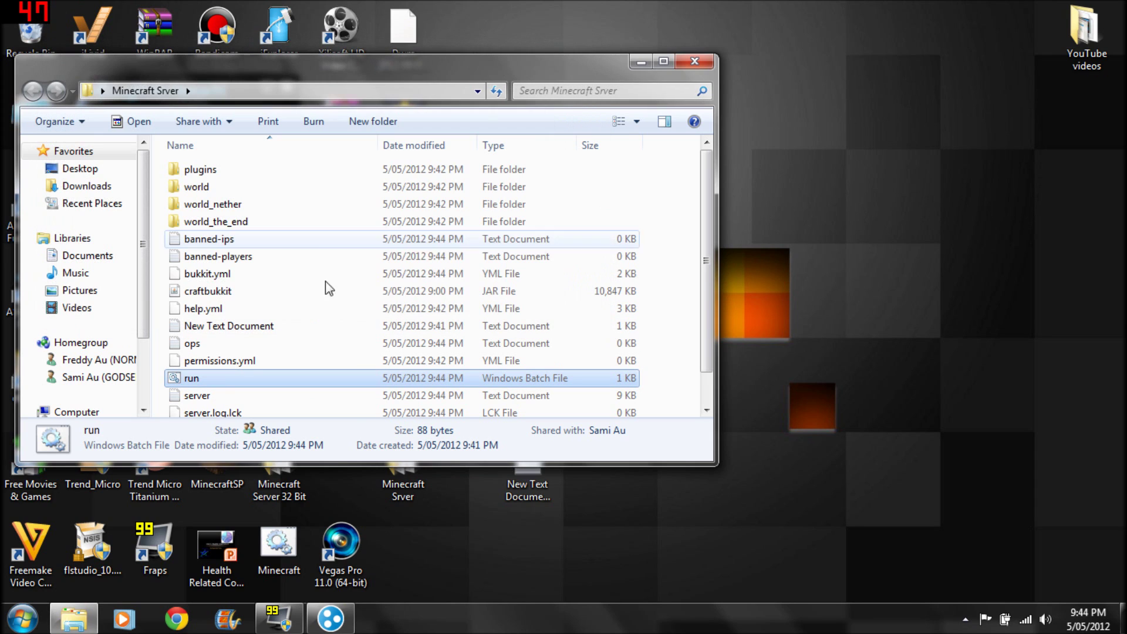
pyautogui.rightClick(191, 378)
# Step: Set run.bat to -Xmx1500M with a trailing PAUSE line and review the saved script
pyautogui.click(232, 216)
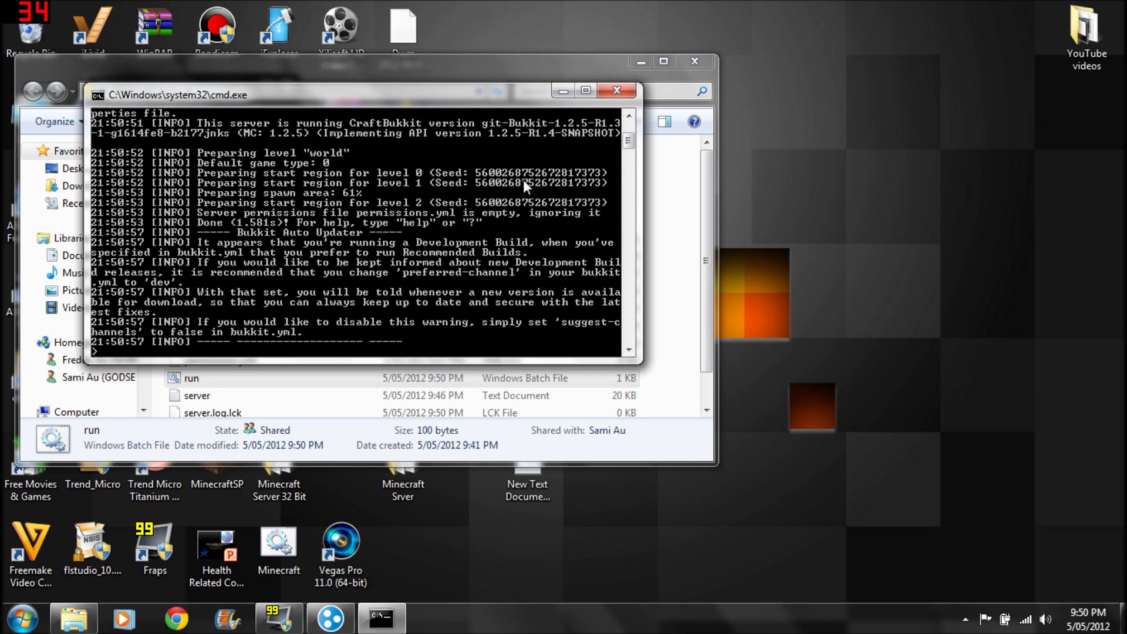
pyautogui.click(562, 91)
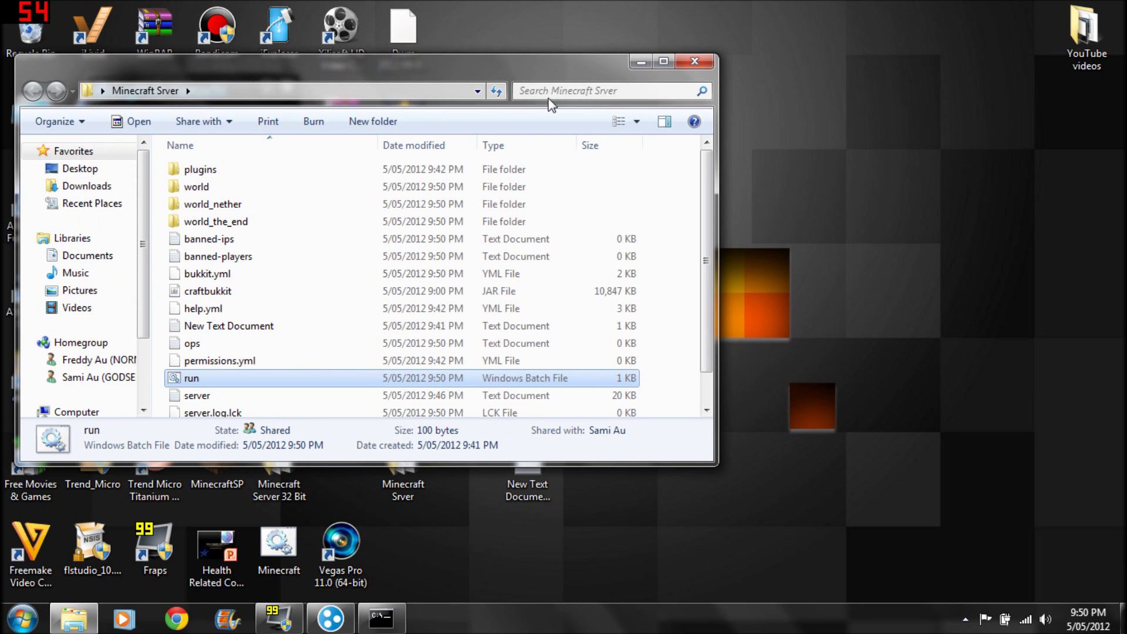
pyautogui.rightClick(204, 375)
pyautogui.click(247, 217)
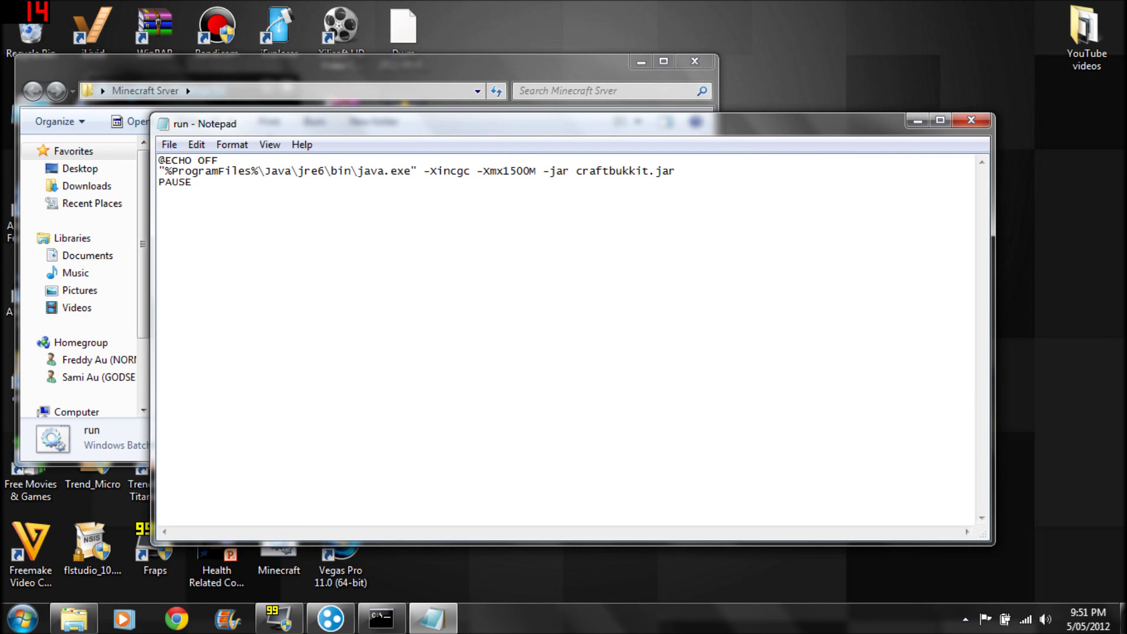
pyautogui.hotkey('ctrl', 'shift', 'End')
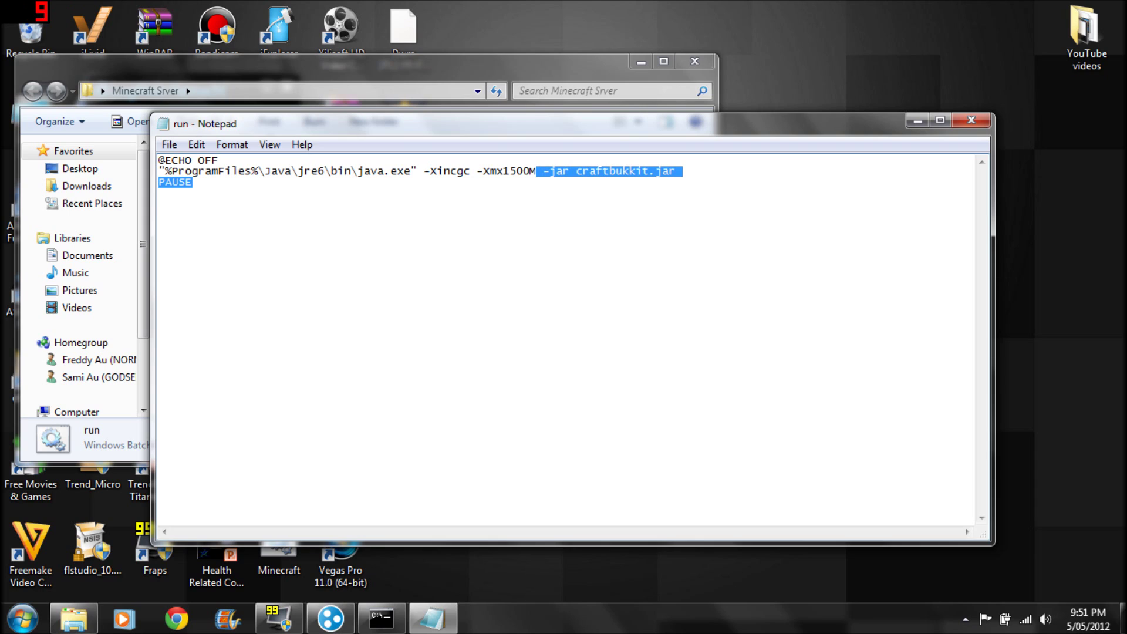
pyautogui.click(159, 193)
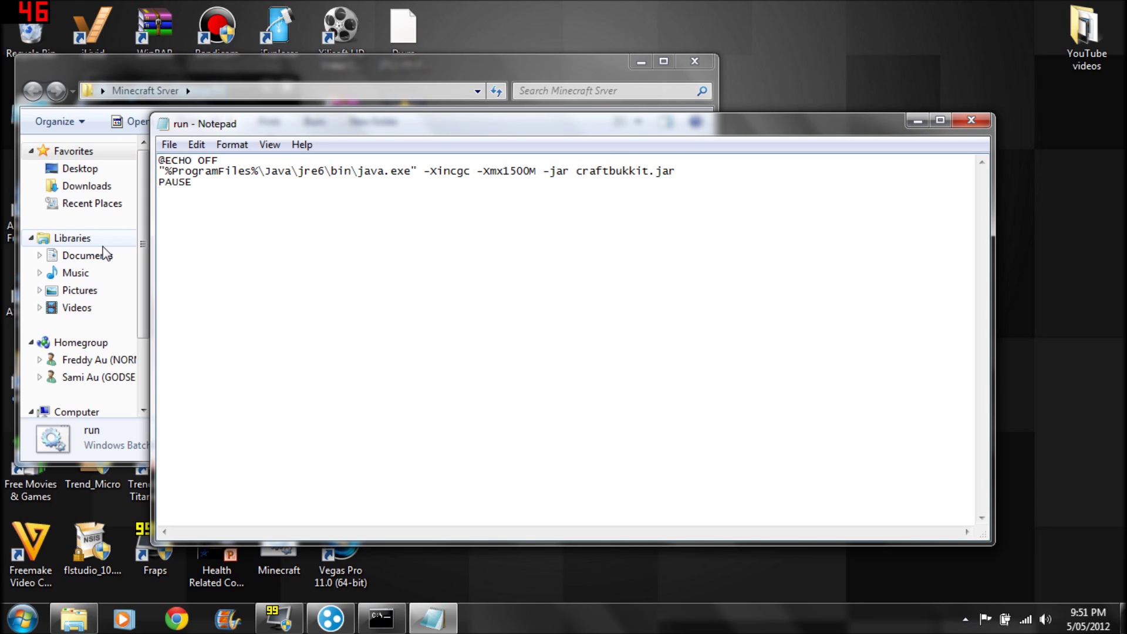
pyautogui.click(958, 119)
# Step: Confirm the server console reports Done, then minimize it and close the server folder
pyautogui.click(383, 621)
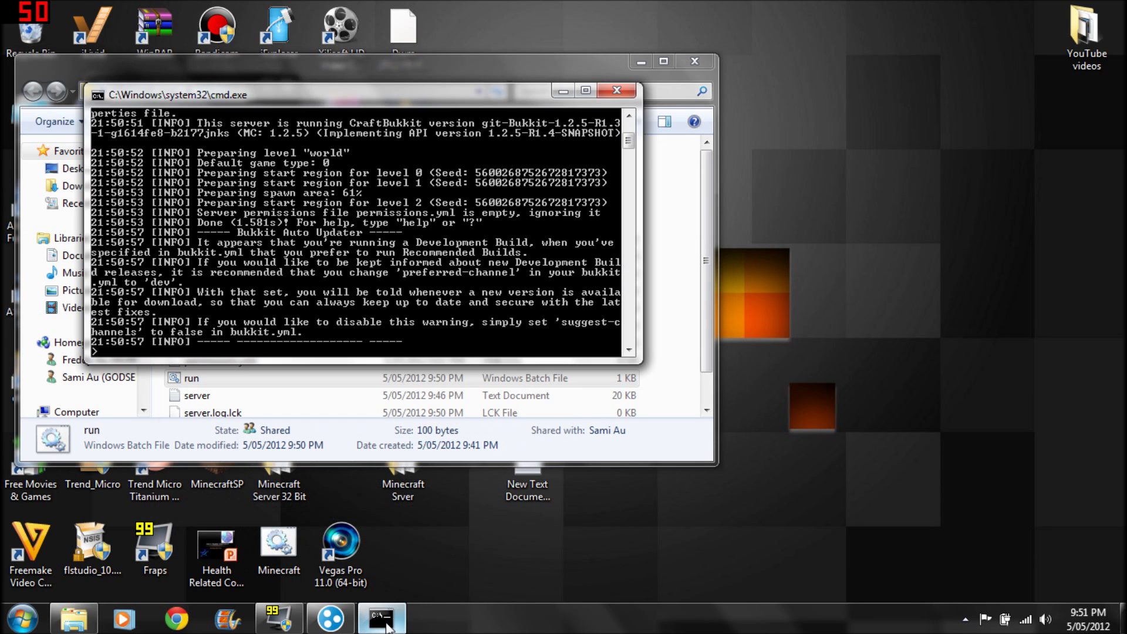
pyautogui.scroll(-2, 334, 320)
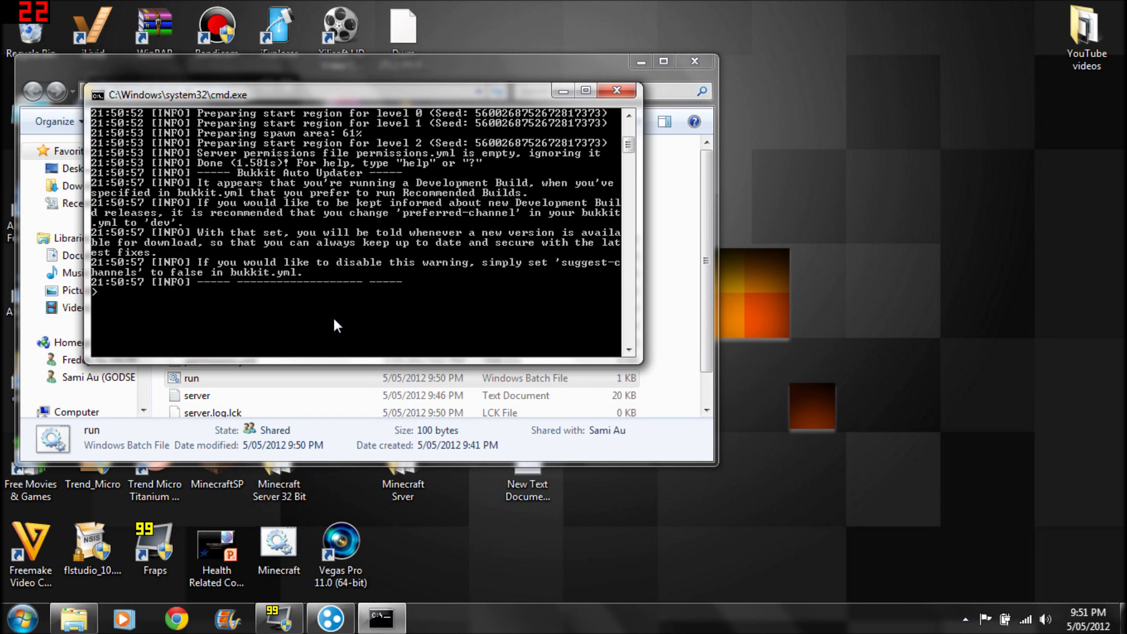
pyautogui.scroll(2, 333, 318)
pyautogui.click(565, 92)
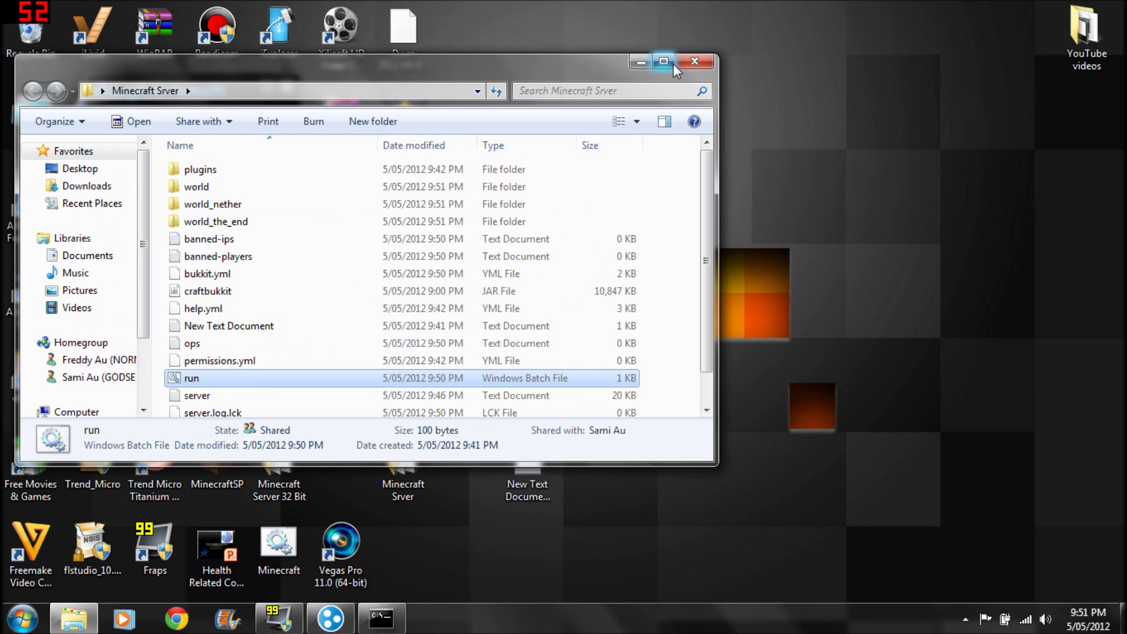
pyautogui.click(688, 63)
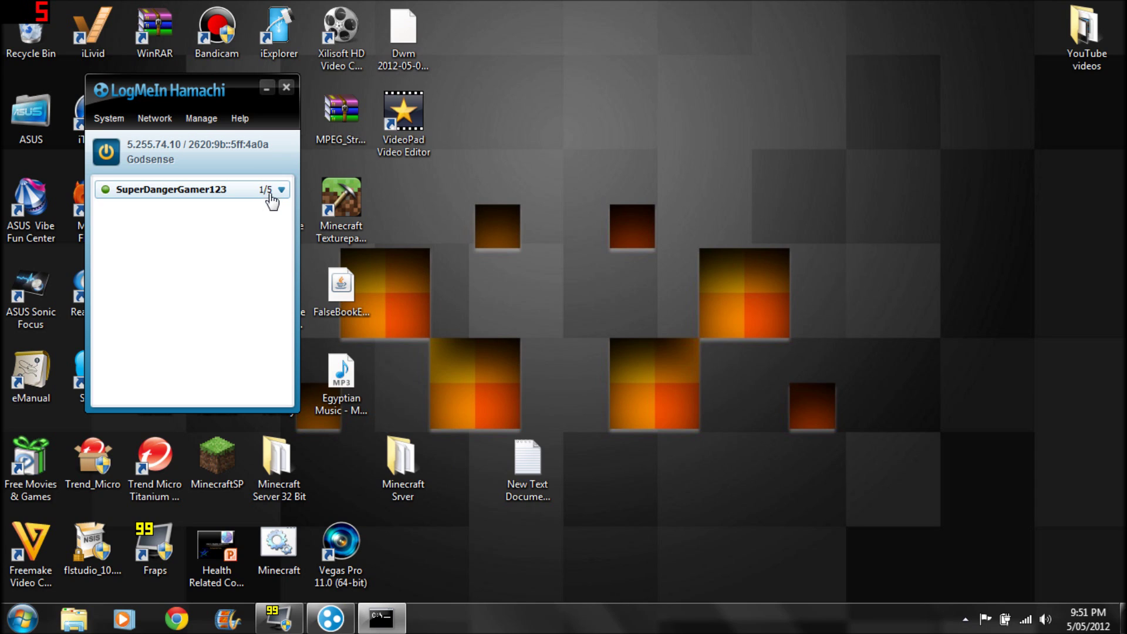
# Step: Fill the Join Network dialog with network ID SuperDangerGamer123 and the network password, then cancel
pyautogui.click(154, 119)
pyautogui.click(181, 155)
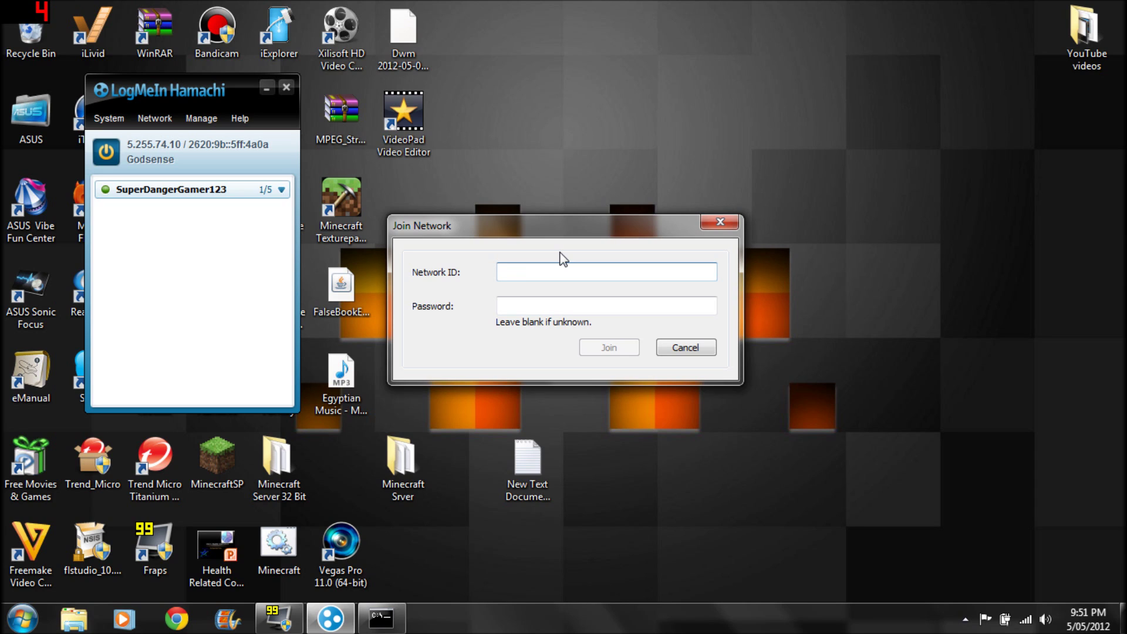
pyautogui.write('SuperDang')
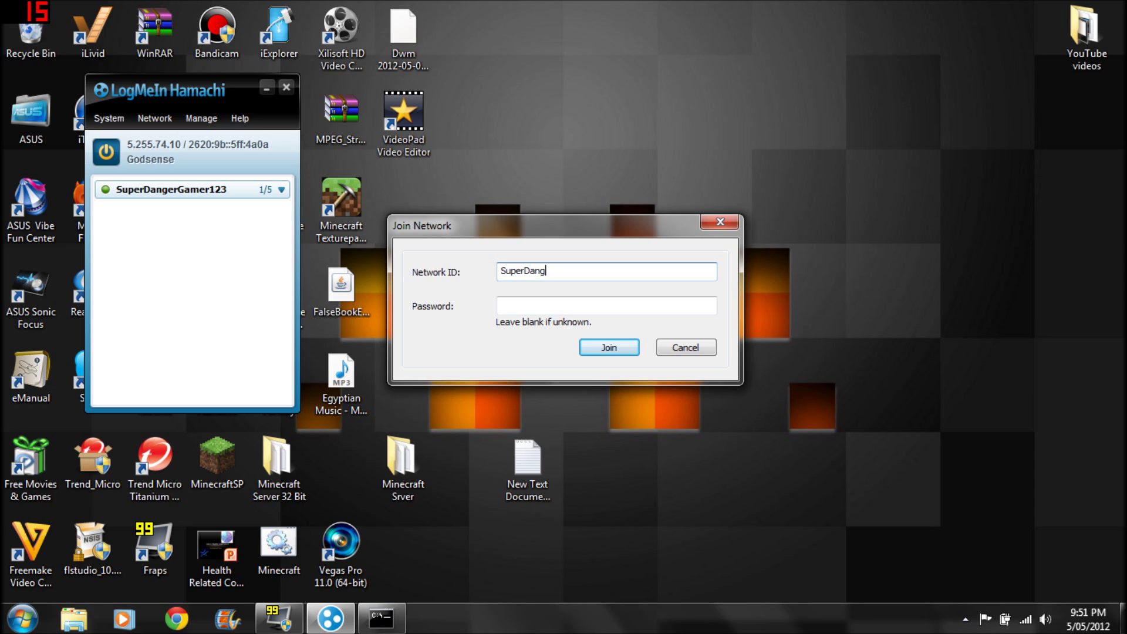
pyautogui.write('erGamer123')
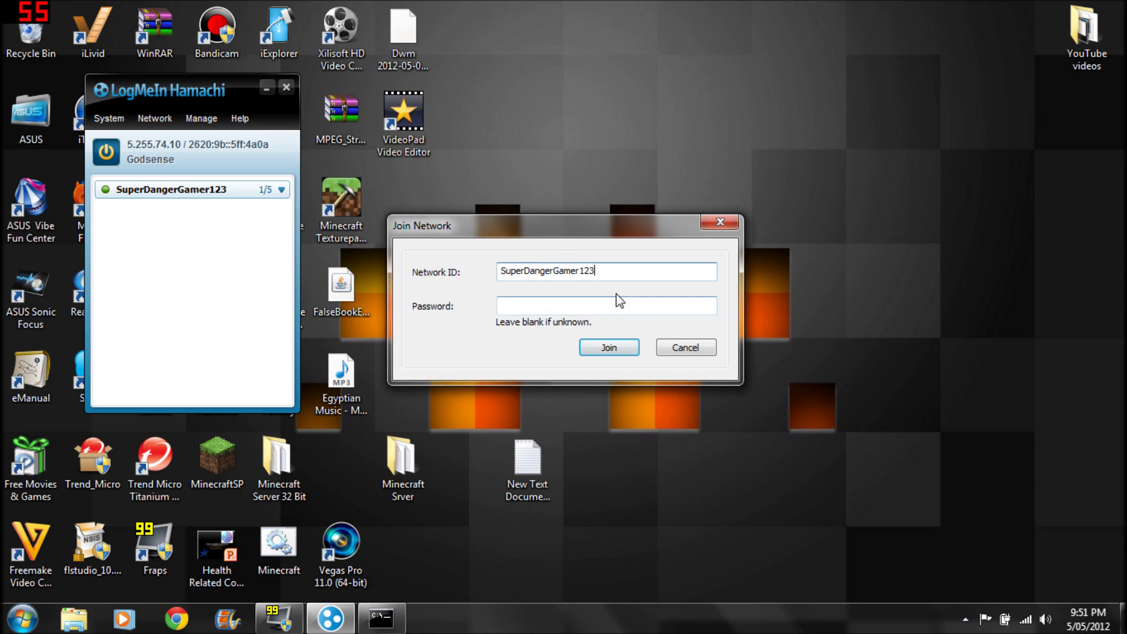
pyautogui.press('Tab')
pyautogui.write('1')
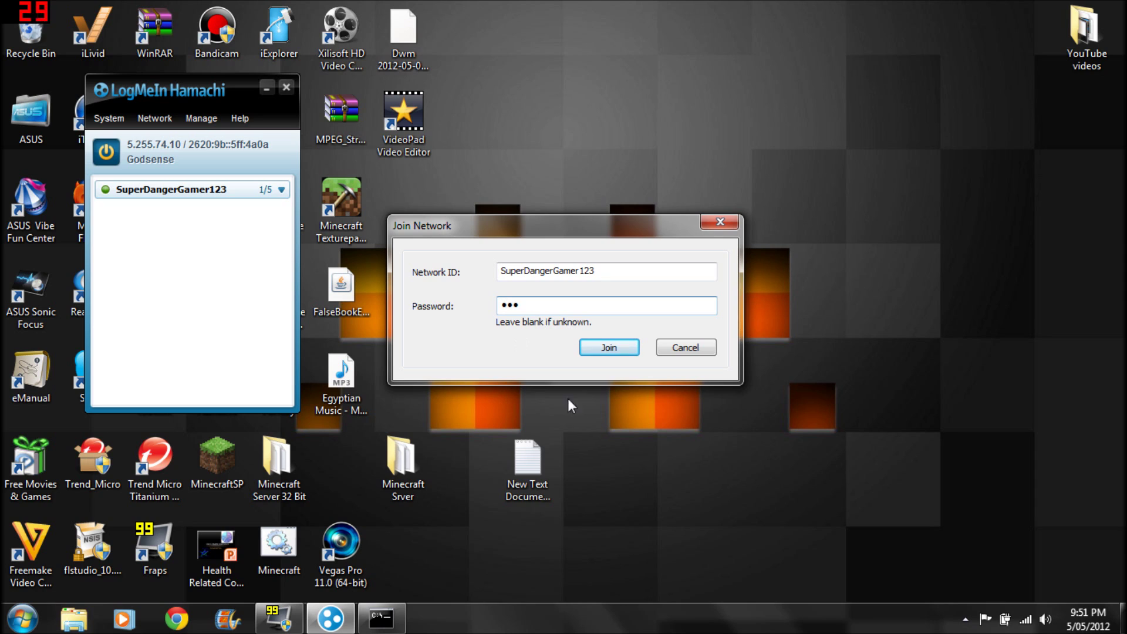
pyautogui.click(686, 347)
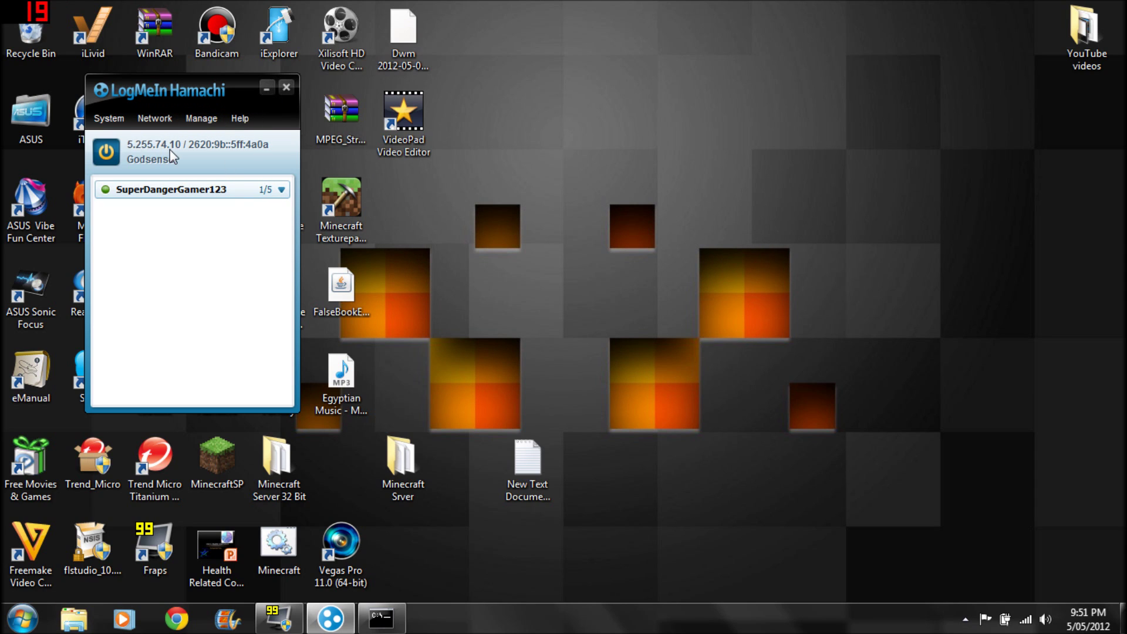
# Step: Launch Minecraft 1.2.5, log in with the saved account, and go to the Multiplayer server list
pyautogui.click(265, 93)
pyautogui.doubleClick(287, 542)
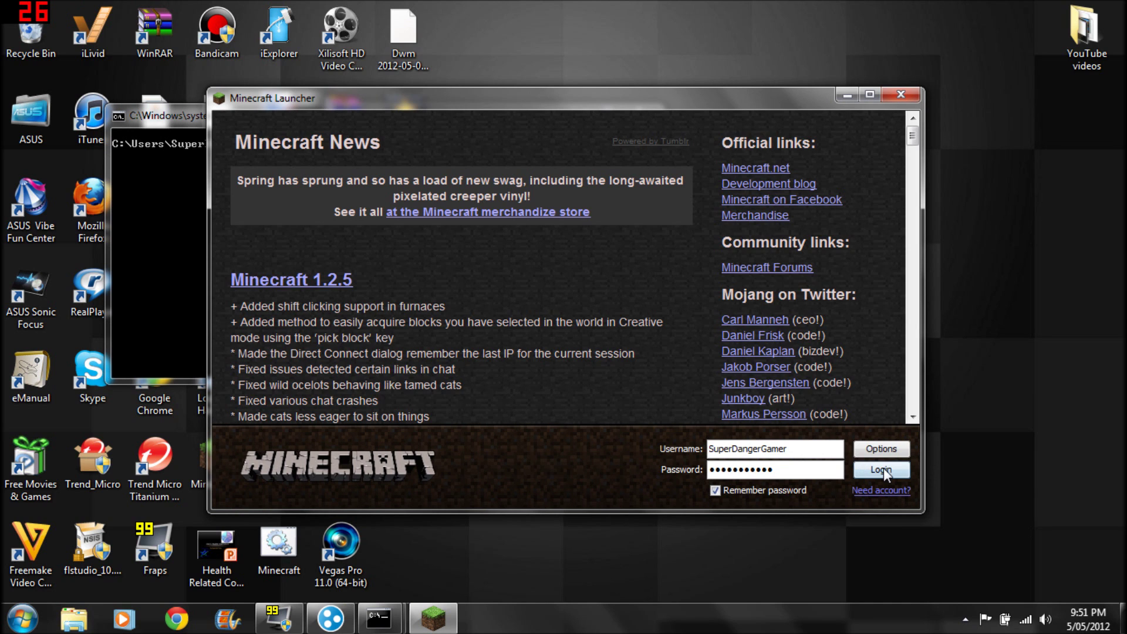
pyautogui.click(883, 467)
pyautogui.click(150, 276)
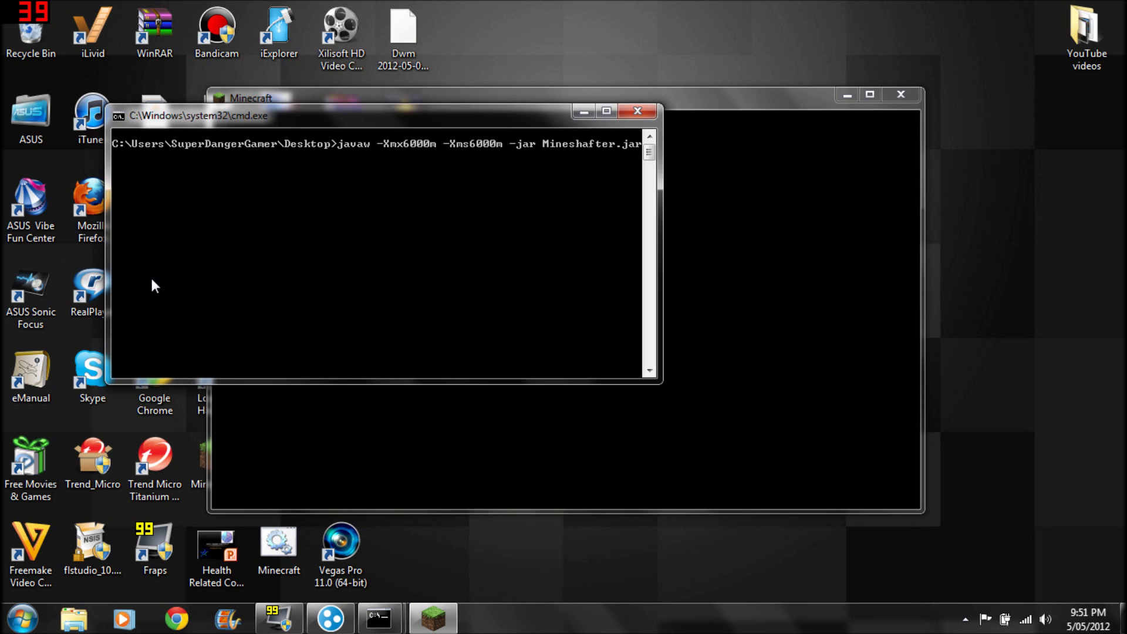
pyautogui.click(626, 114)
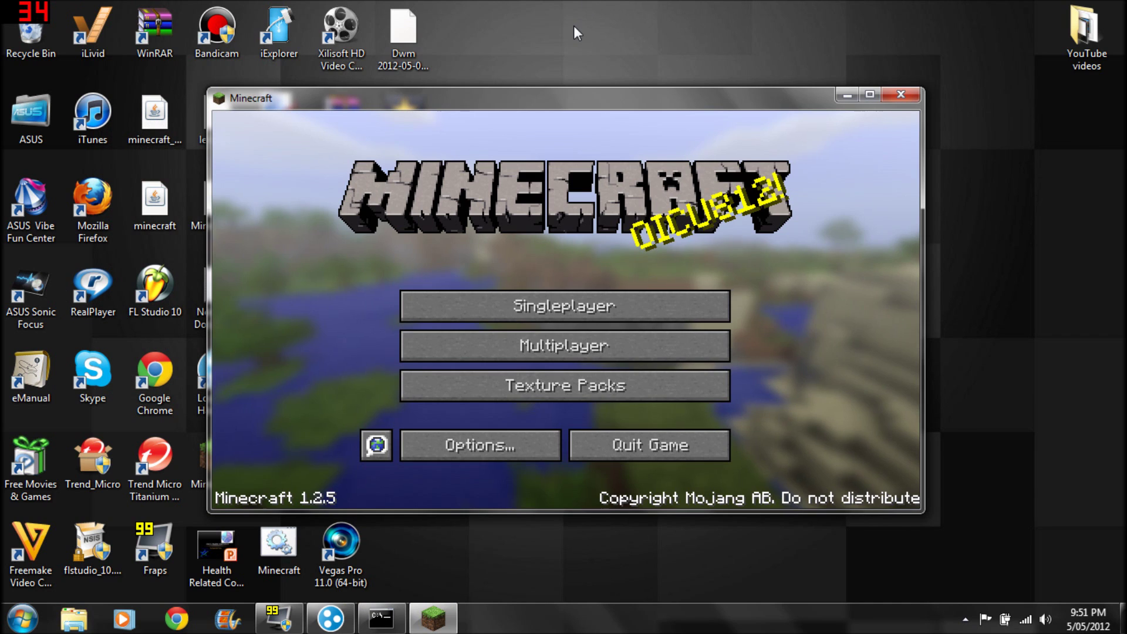
pyautogui.click(655, 307)
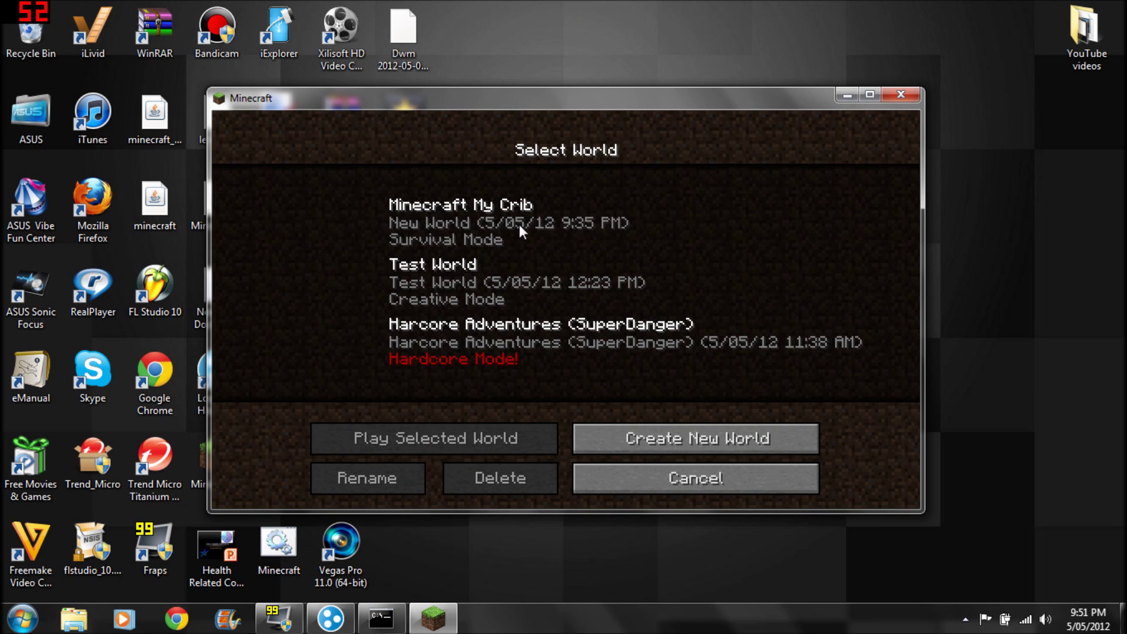
pyautogui.click(668, 491)
pyautogui.click(572, 346)
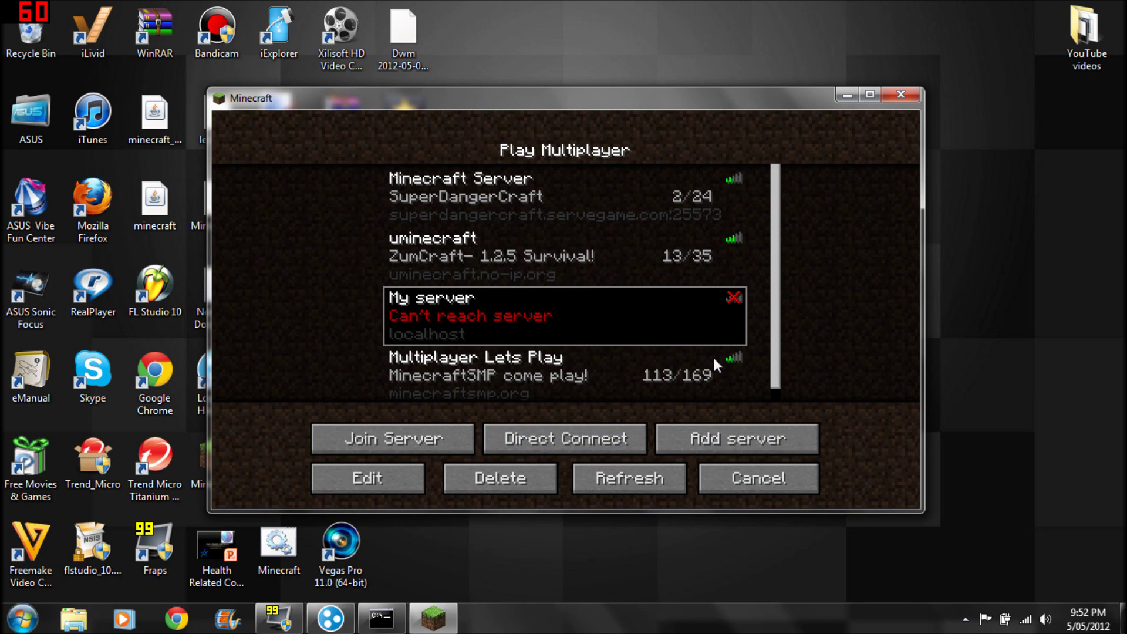
# Step: Add a server named 'Hamachi Server' with address 5.255.74.10:25565, checking Hamachi for the IP
pyautogui.click(717, 439)
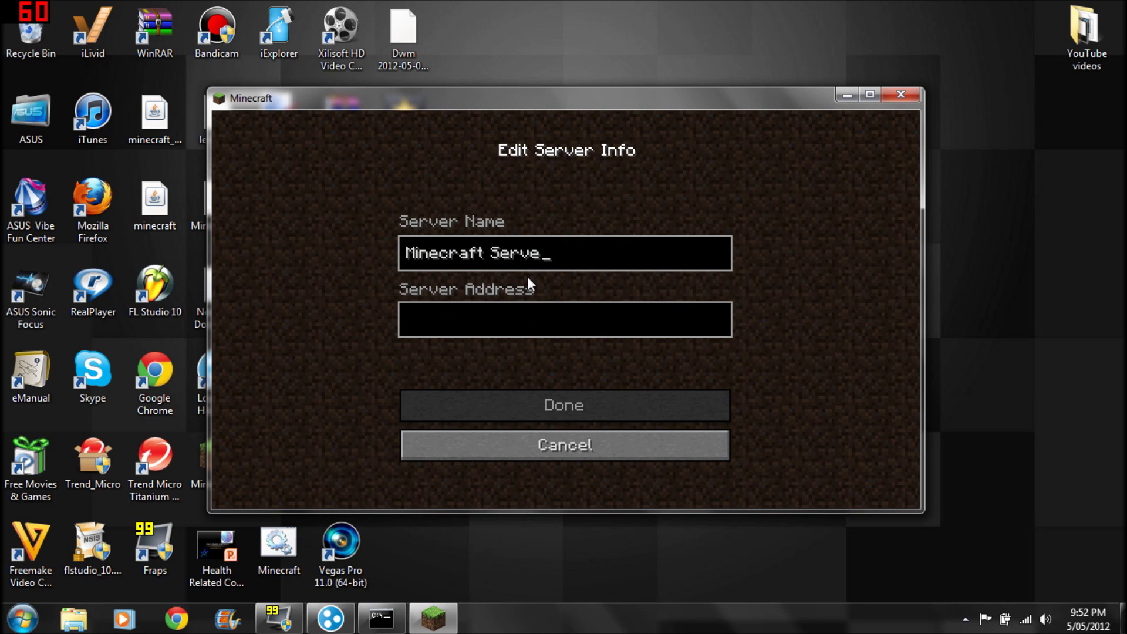
pyautogui.press('BackSpace')
pyautogui.press('BackSpace')
pyautogui.press('BackSpace')
pyautogui.press('BackSpace')
pyautogui.press('BackSpace')
pyautogui.press('BackSpace')
pyautogui.press('BackSpace')
pyautogui.press('BackSpace')
pyautogui.press('BackSpace')
pyautogui.press('BackSpace')
pyautogui.press('BackSpace')
pyautogui.press('BackSpace')
pyautogui.press('BackSpace')
pyautogui.press('BackSpace')
pyautogui.press('BackSpace')
pyautogui.write('Ham')
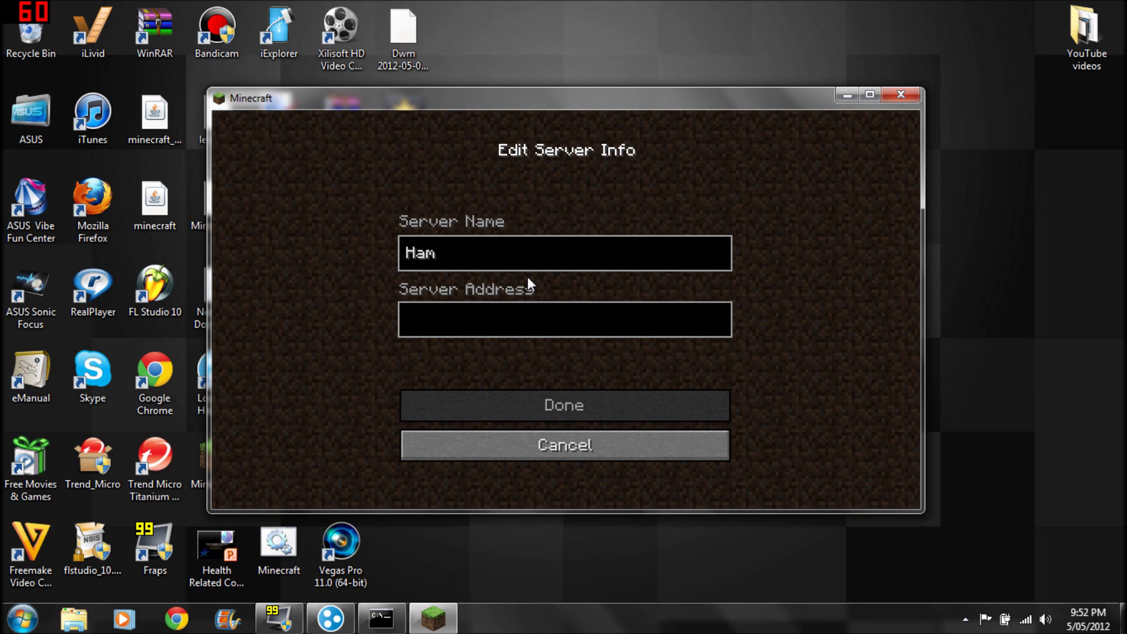
pyautogui.write('achi Server')
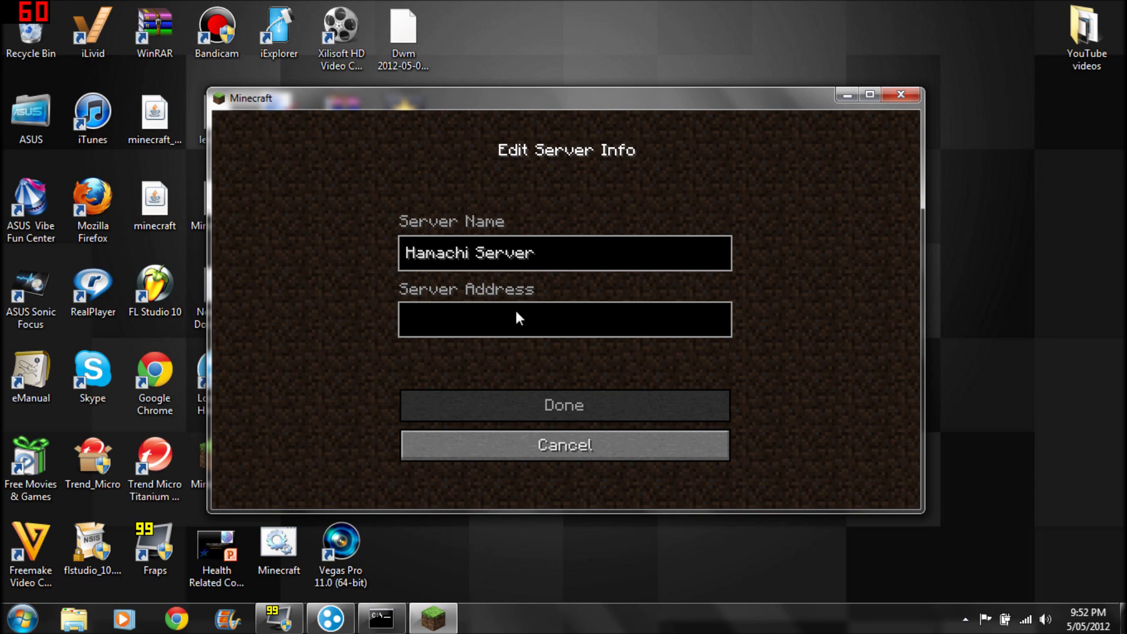
pyautogui.click(519, 319)
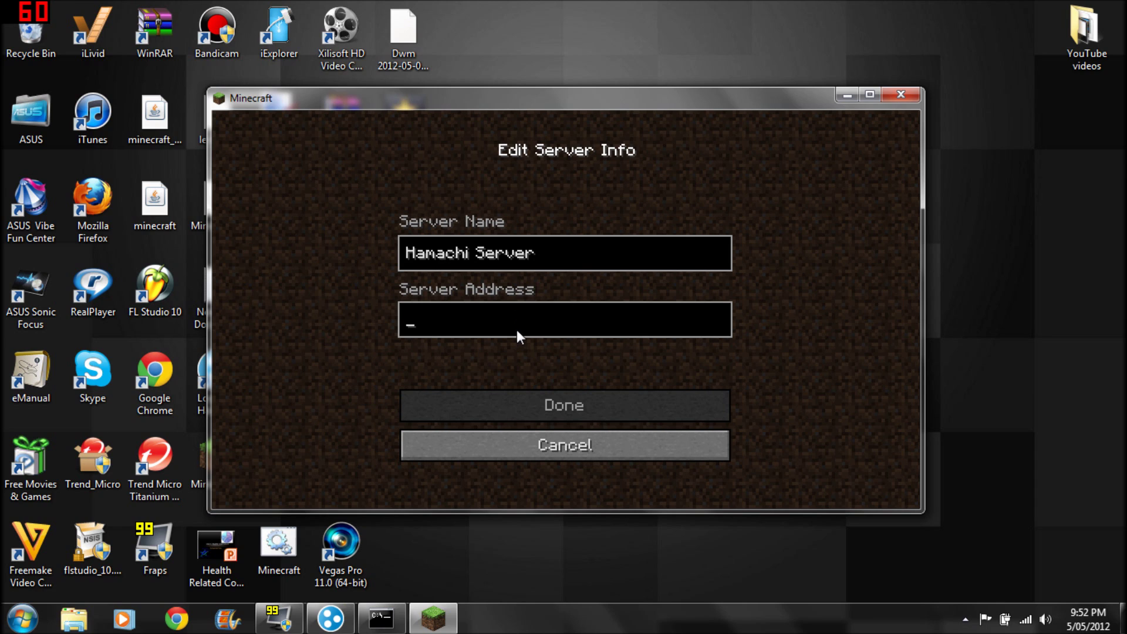
pyautogui.click(327, 623)
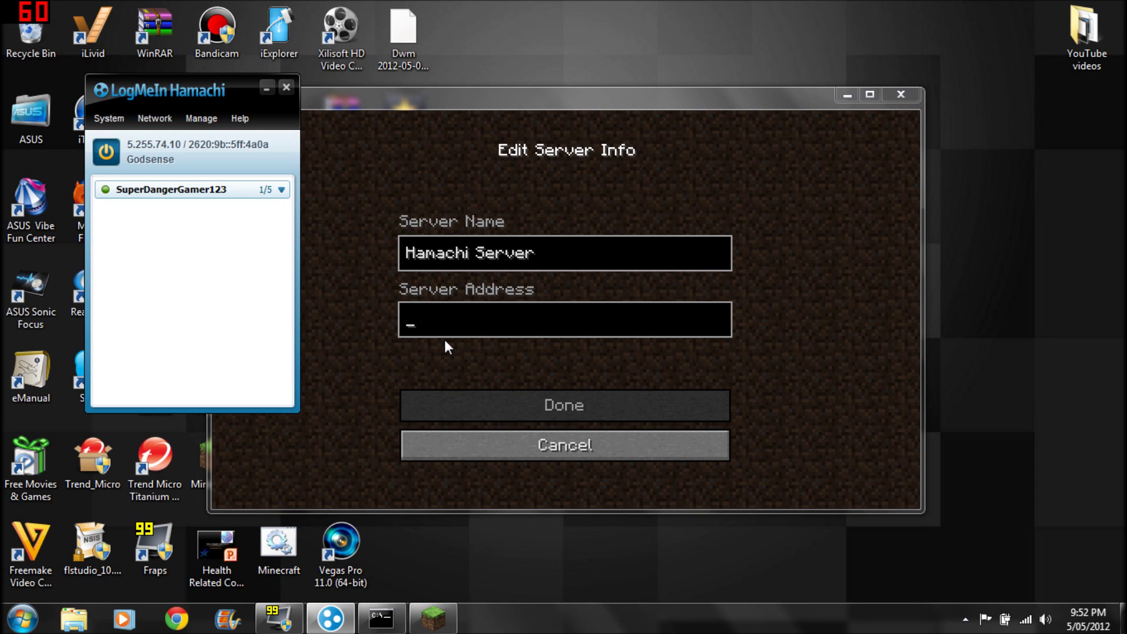
pyautogui.click(445, 341)
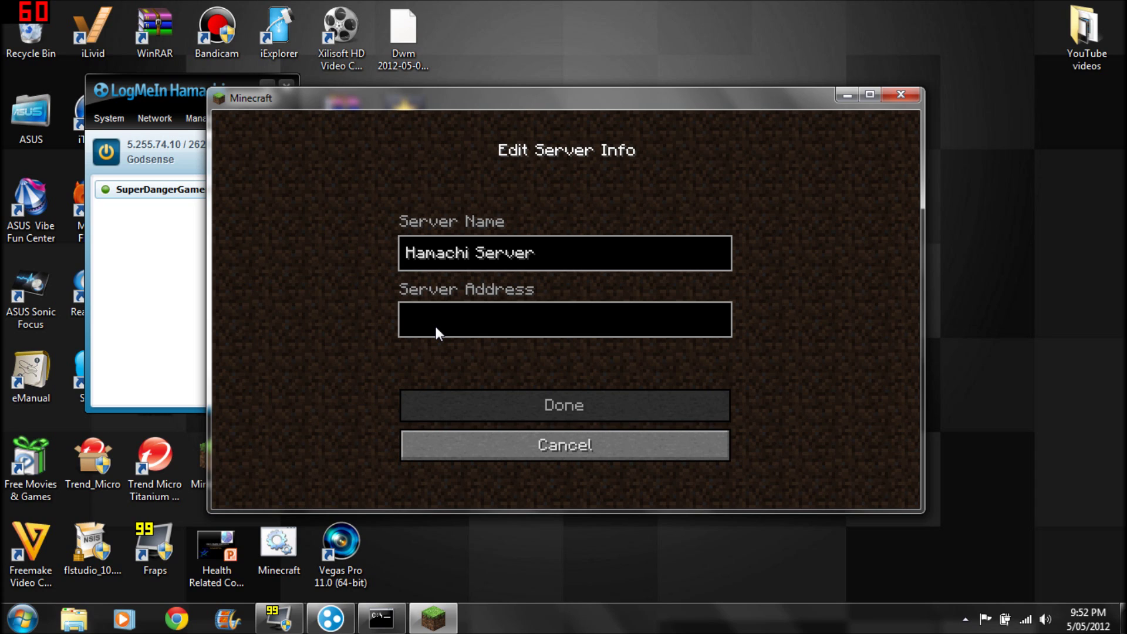
pyautogui.click(488, 325)
pyautogui.write('5.2')
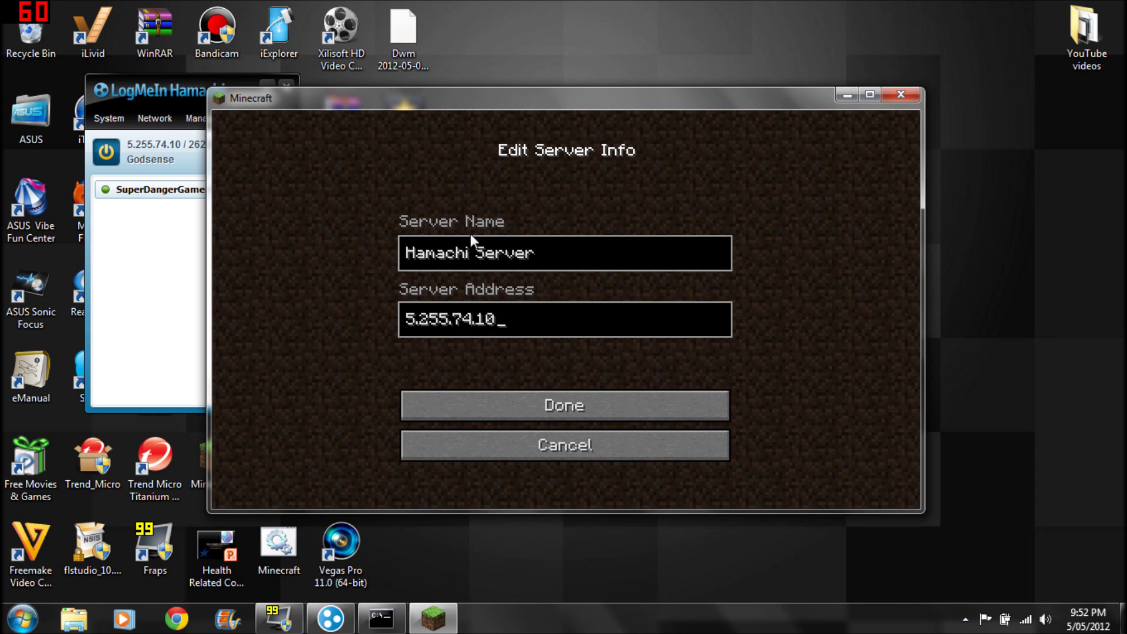
pyautogui.write('55.74.10:25565')
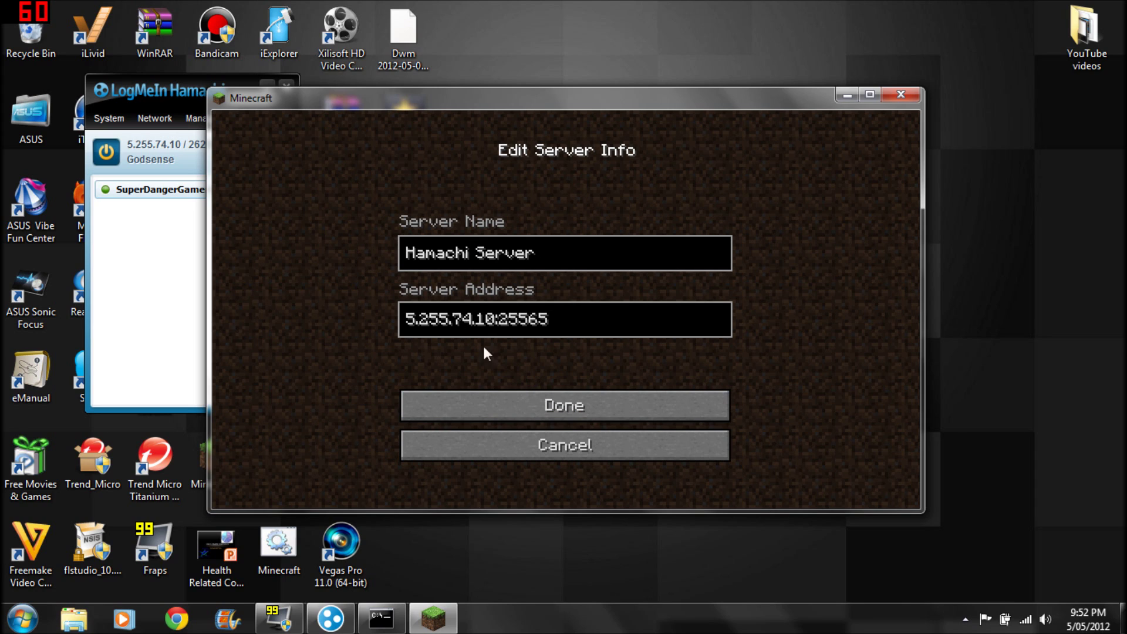
pyautogui.click(534, 399)
# Step: Join the Hamachi Server from the multiplayer list and pause the game
pyautogui.scroll(-2, 776, 254)
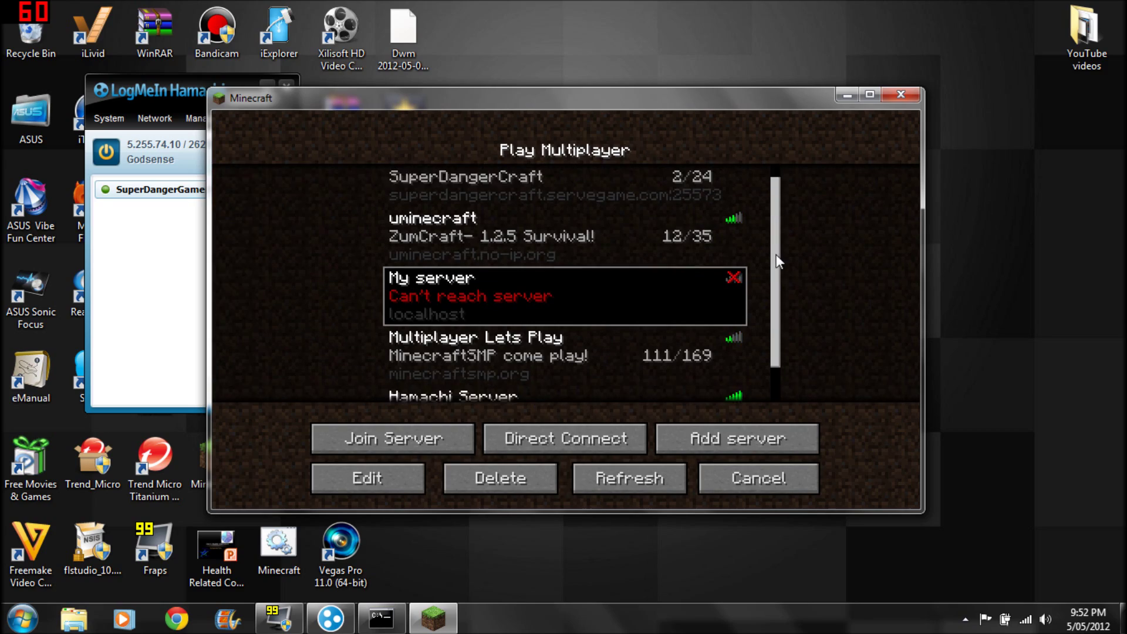
pyautogui.doubleClick(604, 372)
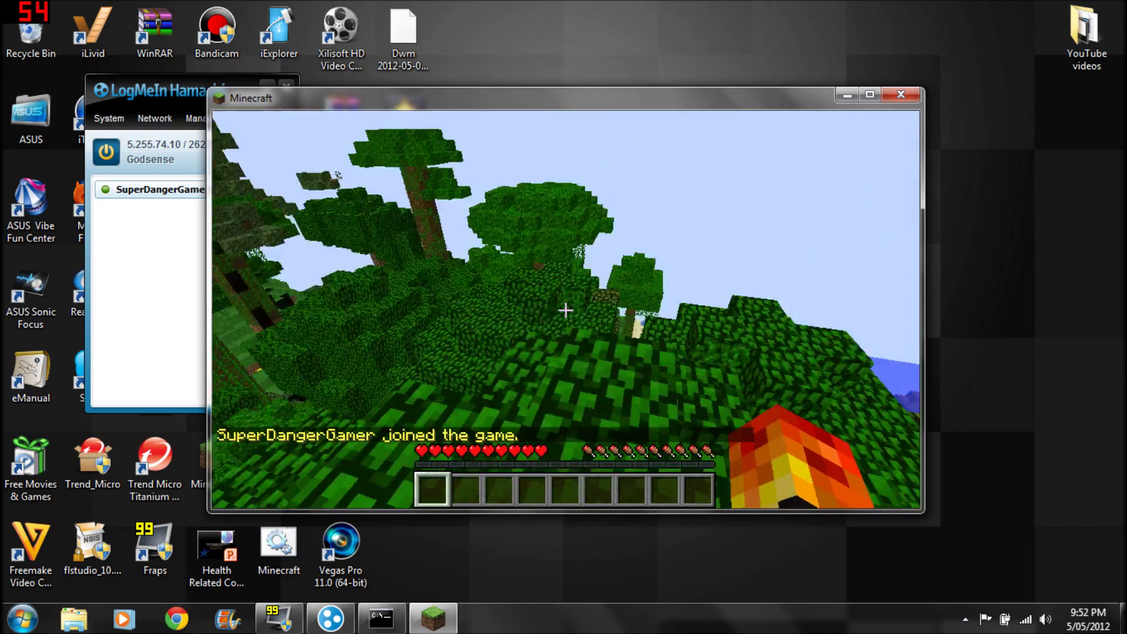
pyautogui.press('Escape')
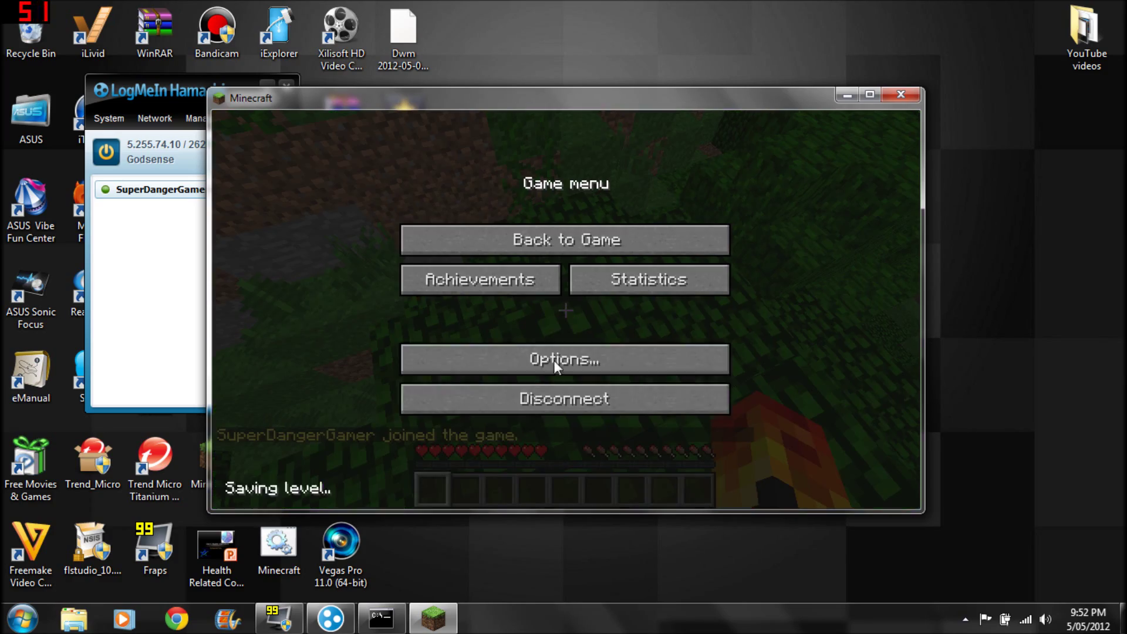
# Step: Grant the joined player operator status with the op command in the server console
pyautogui.click(381, 617)
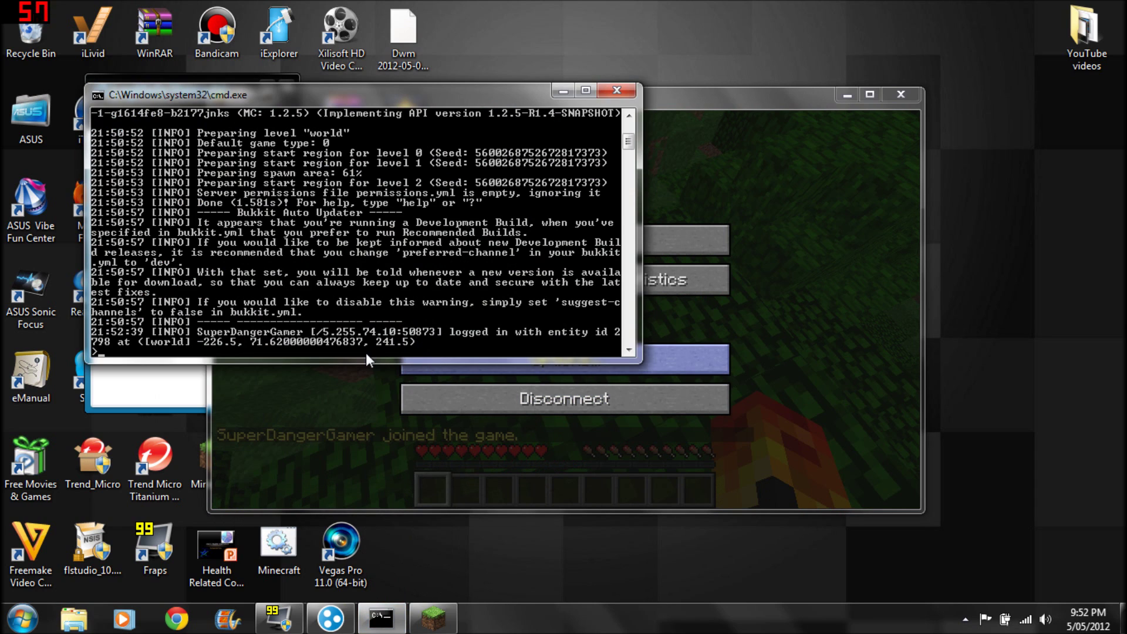
pyautogui.write('op Su')
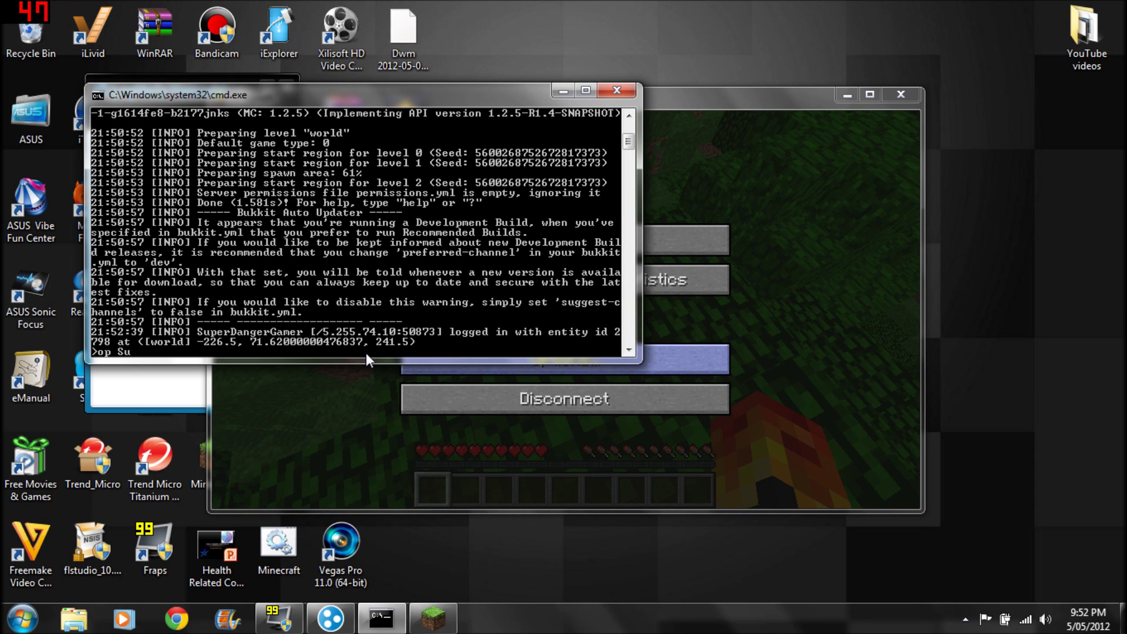
pyautogui.write('perDangerGamer')
pyautogui.press('Return')
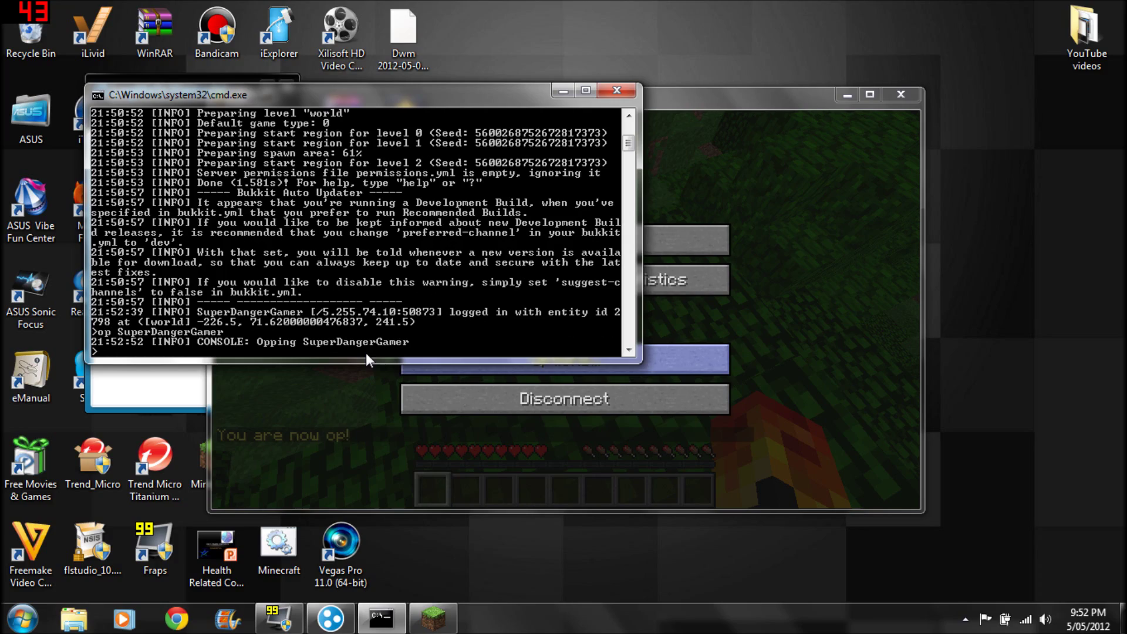
pyautogui.click(563, 90)
# Step: Resume the game, walk forward onto the sand and send 'hello' in chat
pyautogui.click(625, 226)
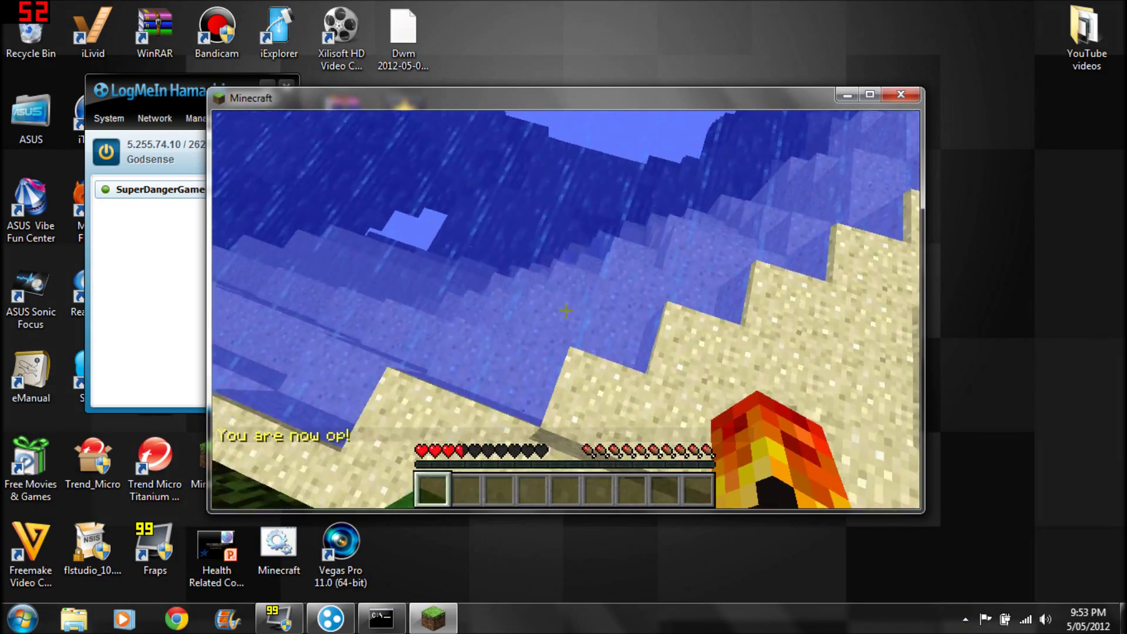
pyautogui.press('w')
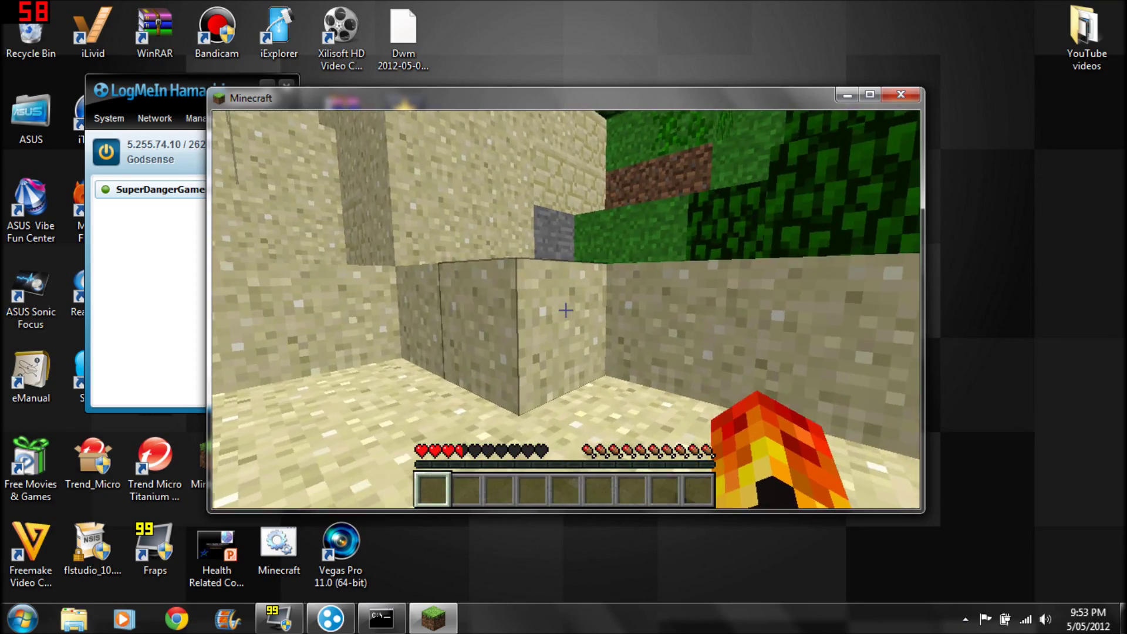
pyautogui.write('thello')
pyautogui.press('Return')
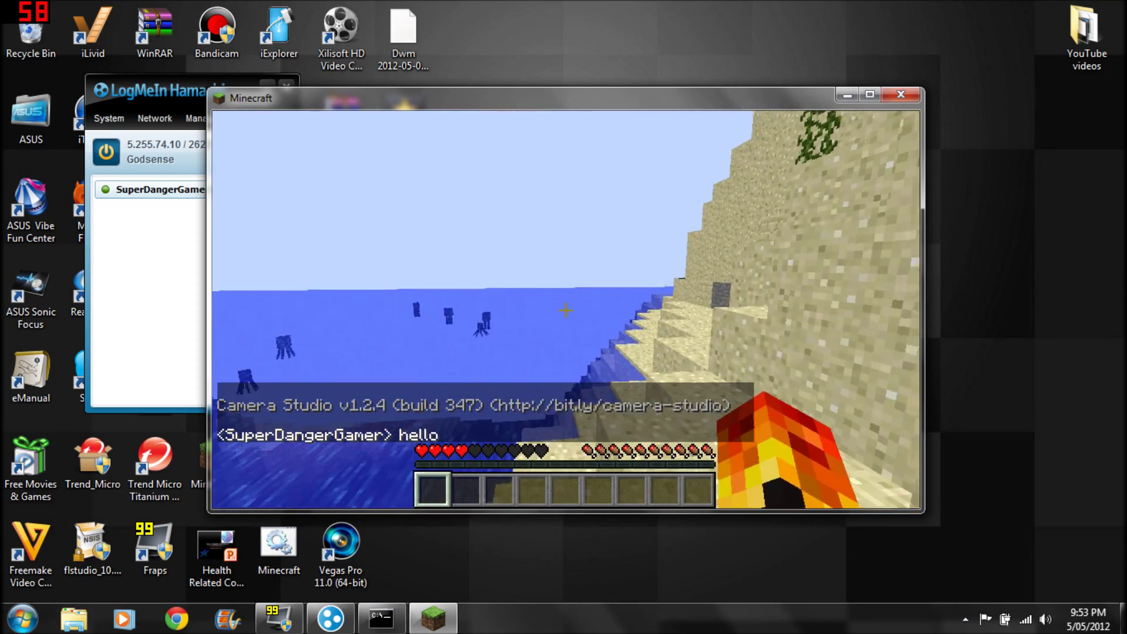
# Step: Pause and disconnect from the server back to the Minecraft title menu
pyautogui.press('Escape')
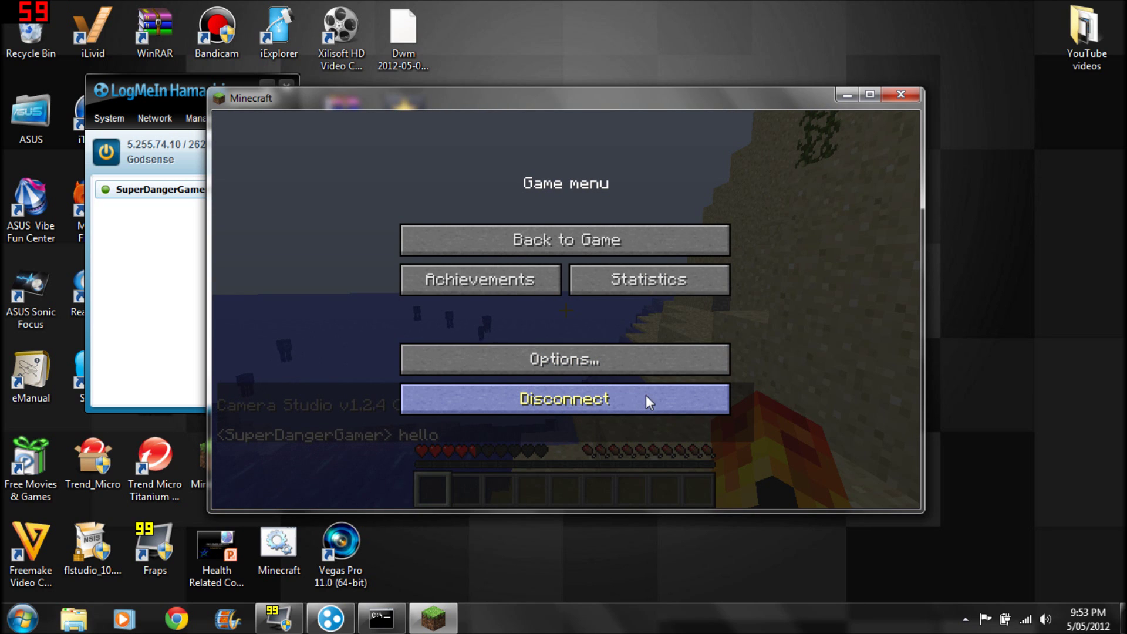
pyautogui.click(646, 399)
pyautogui.click(23, 618)
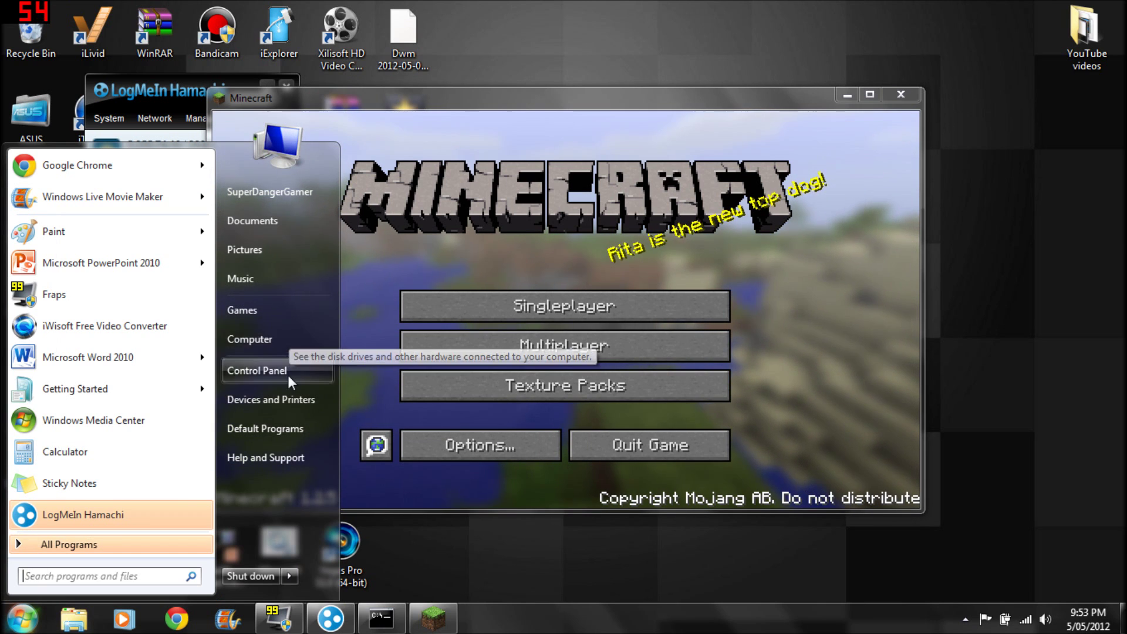
# Step: Through Control Panel > System and Security, turn Windows Firewall off for private and public networks
pyautogui.click(287, 370)
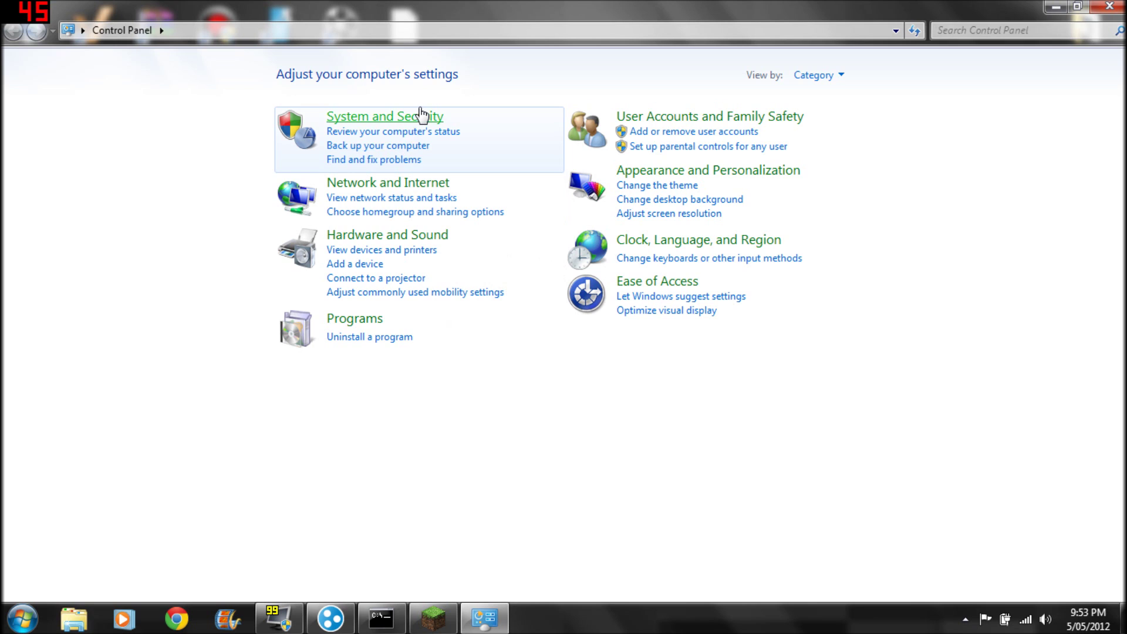
pyautogui.click(420, 115)
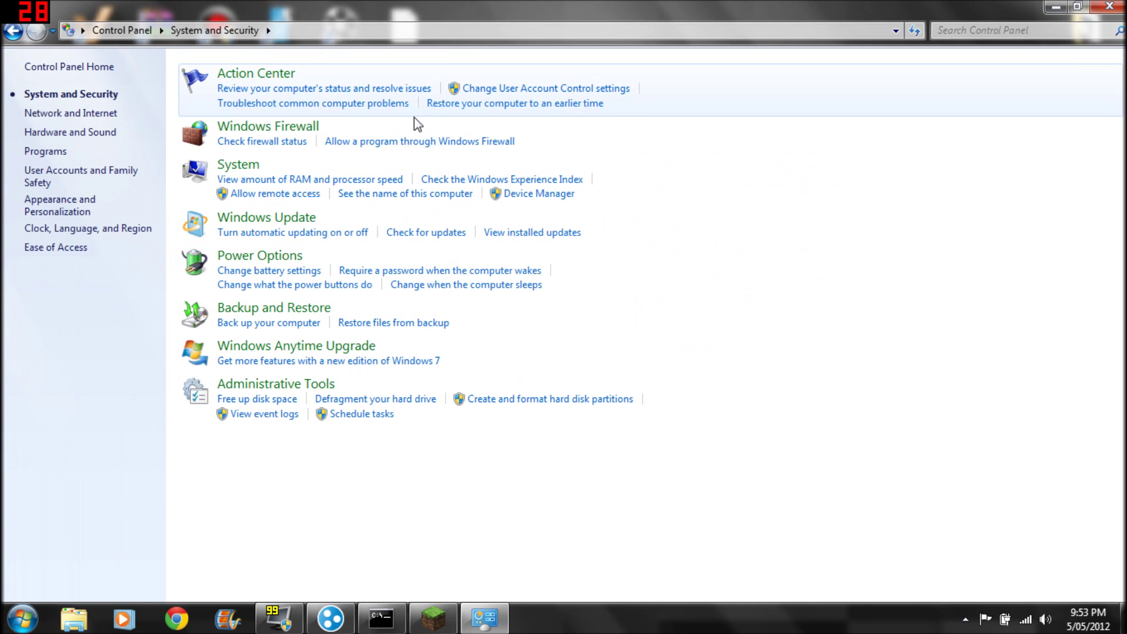
pyautogui.click(235, 127)
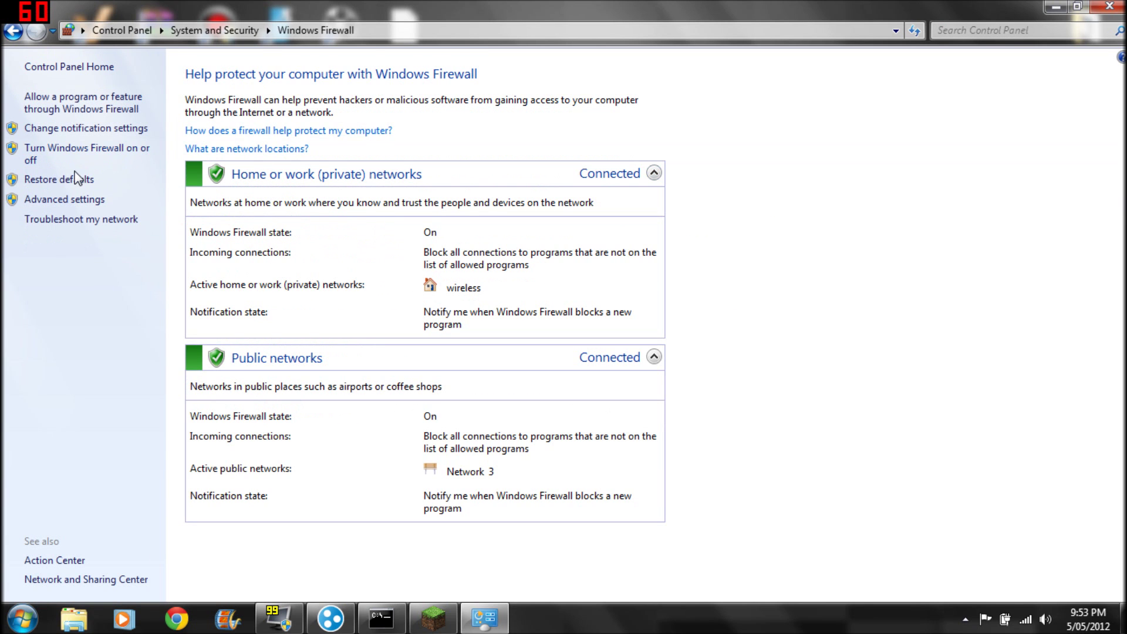
pyautogui.click(105, 153)
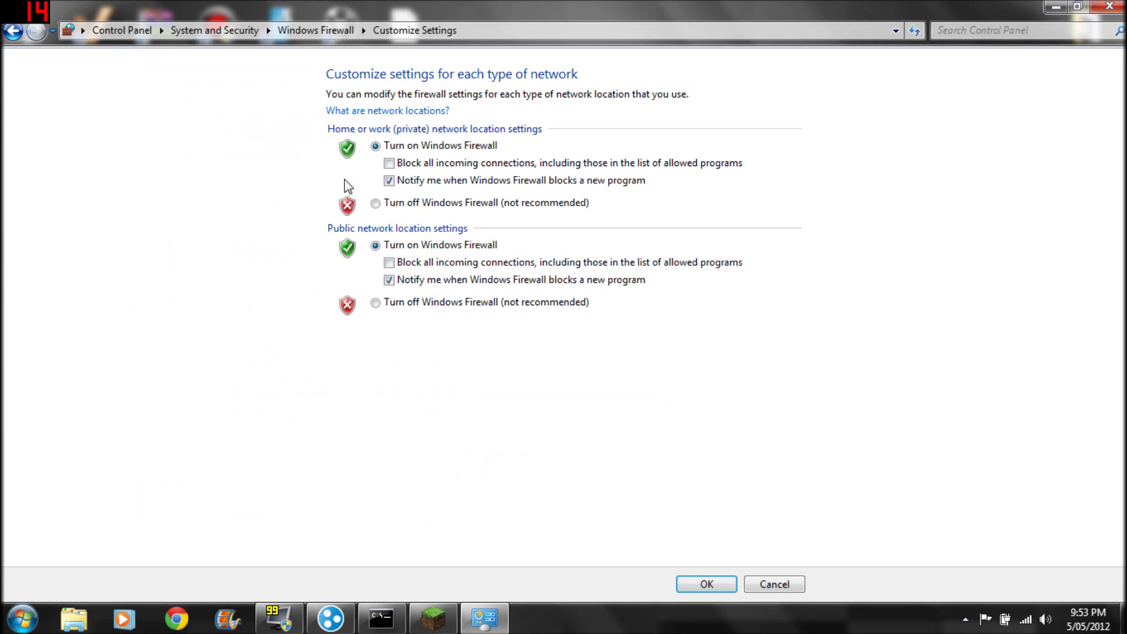
pyautogui.click(378, 205)
pyautogui.click(376, 302)
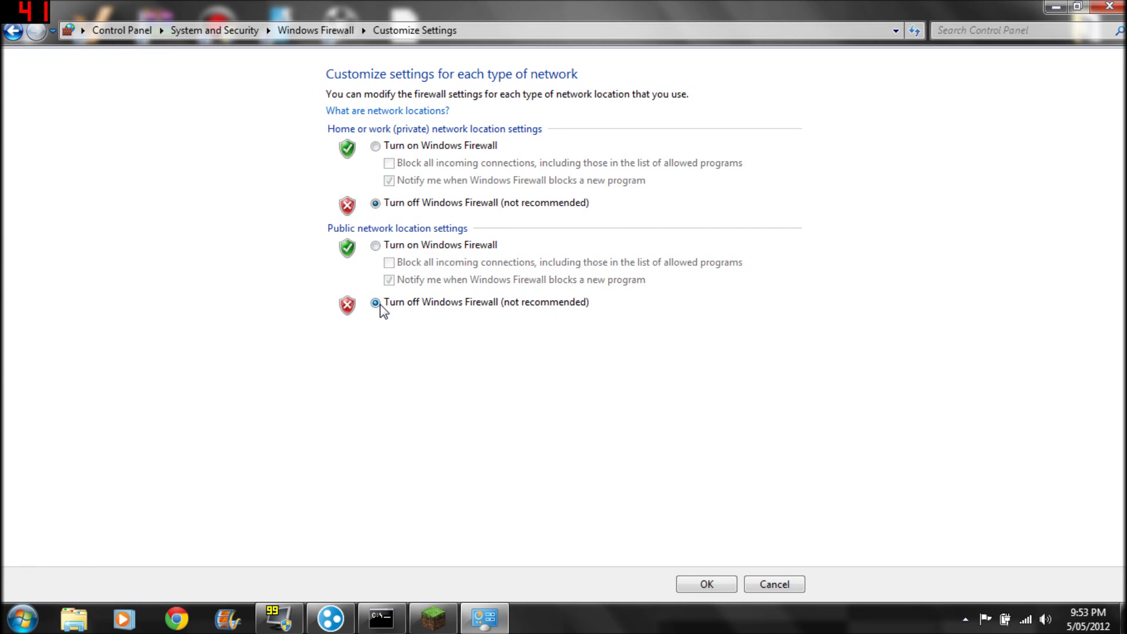
pyautogui.click(715, 589)
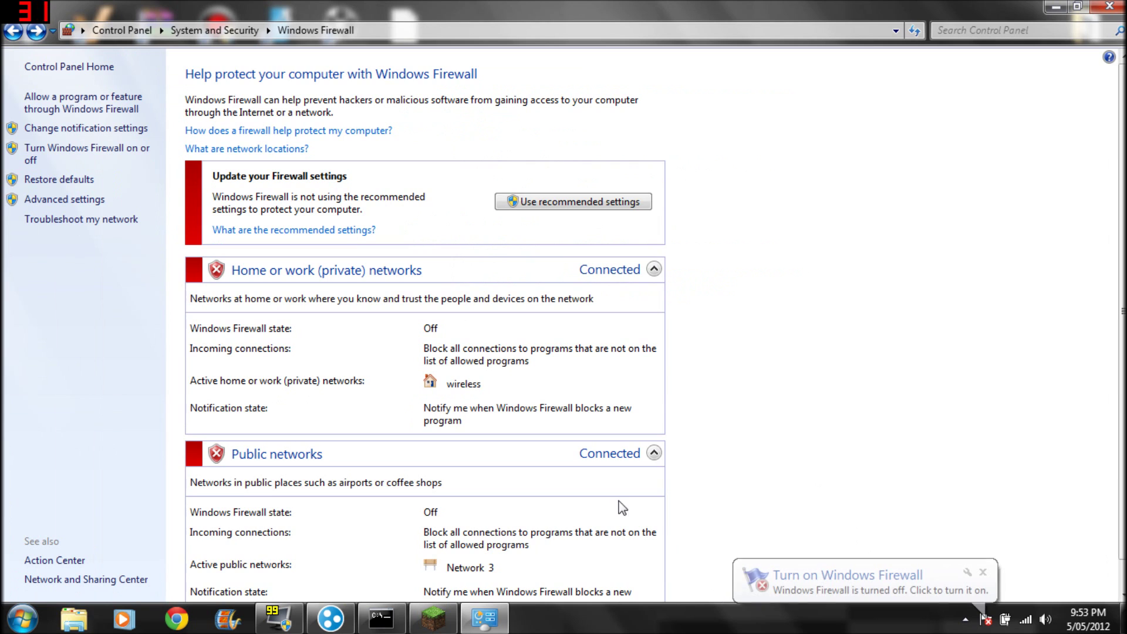
pyautogui.scroll(-1, 426, 344)
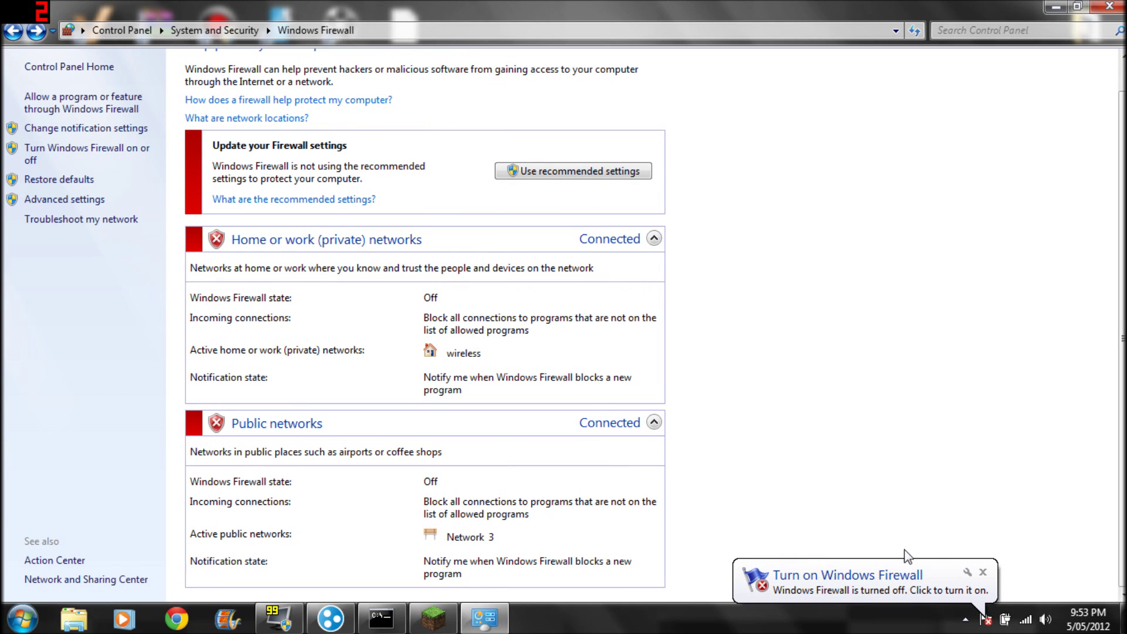
# Step: Rejoin the Hamachi Server from the Multiplayer list and mine sand until holding 8 blocks
pyautogui.click(438, 611)
pyautogui.click(565, 345)
pyautogui.moveTo(773, 241); pyautogui.dragTo(769, 375)
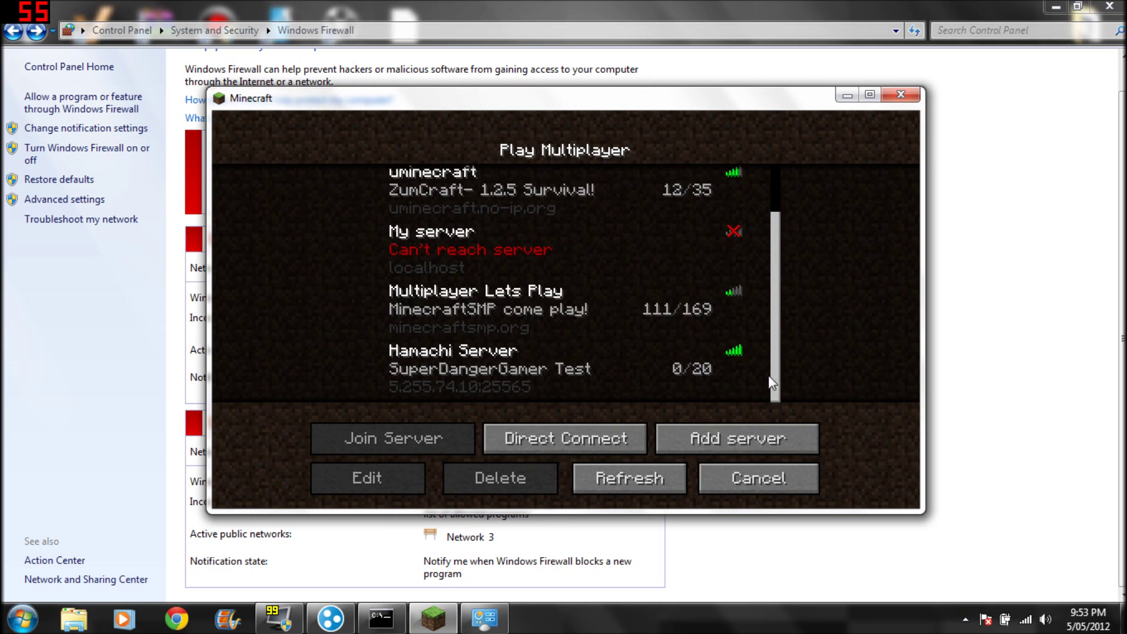
pyautogui.doubleClick(628, 373)
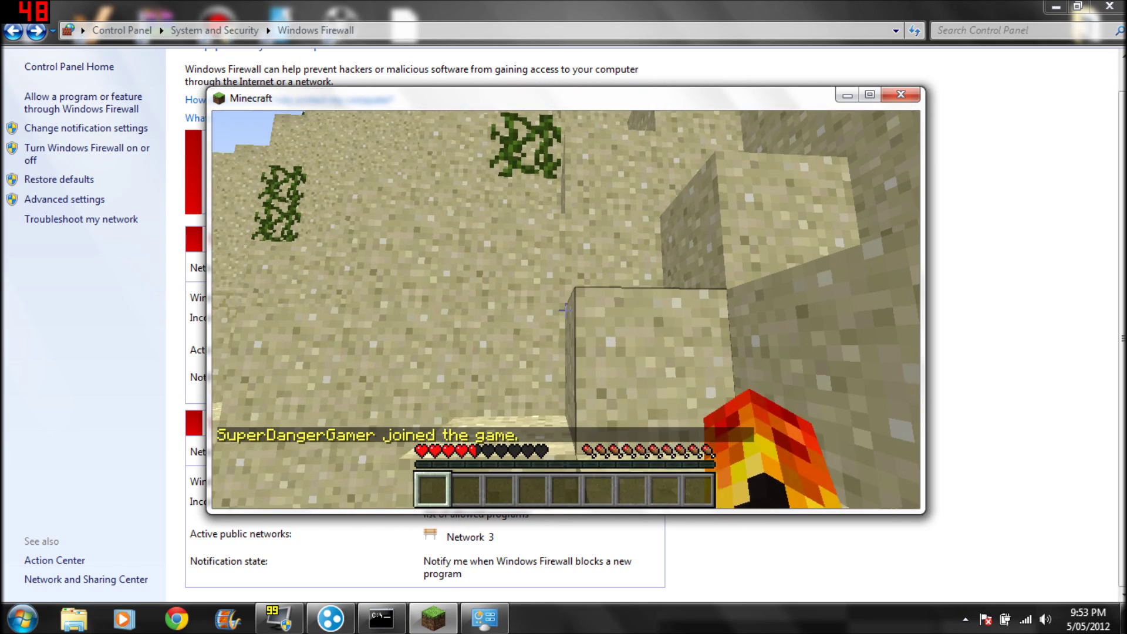
pyautogui.moveTo(565, 309); pyautogui.dragTo(565, 309)
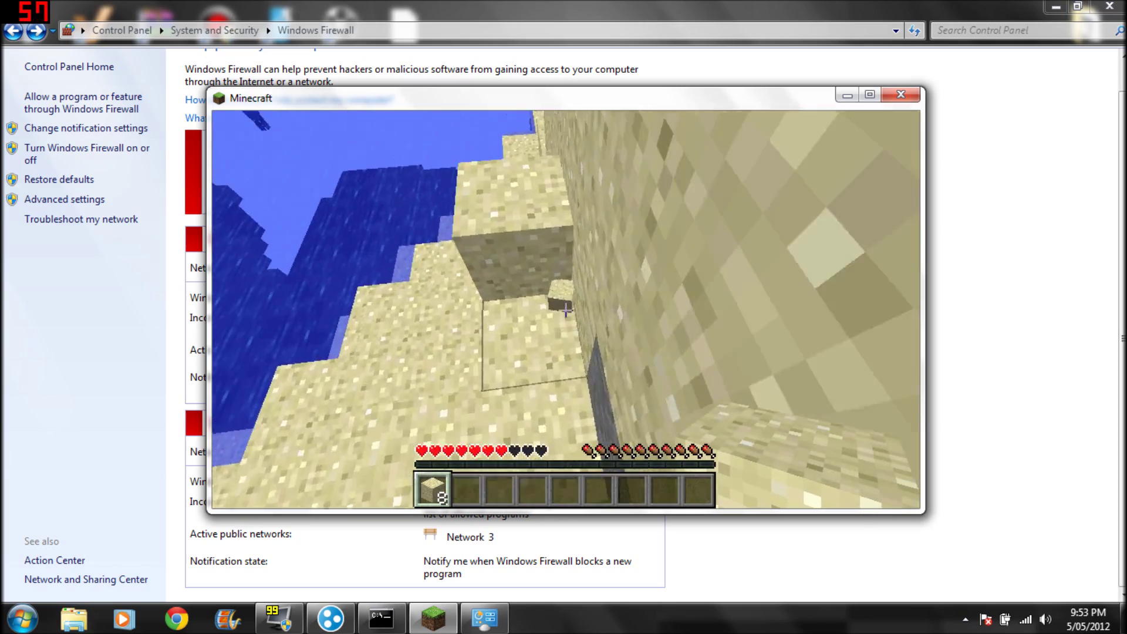